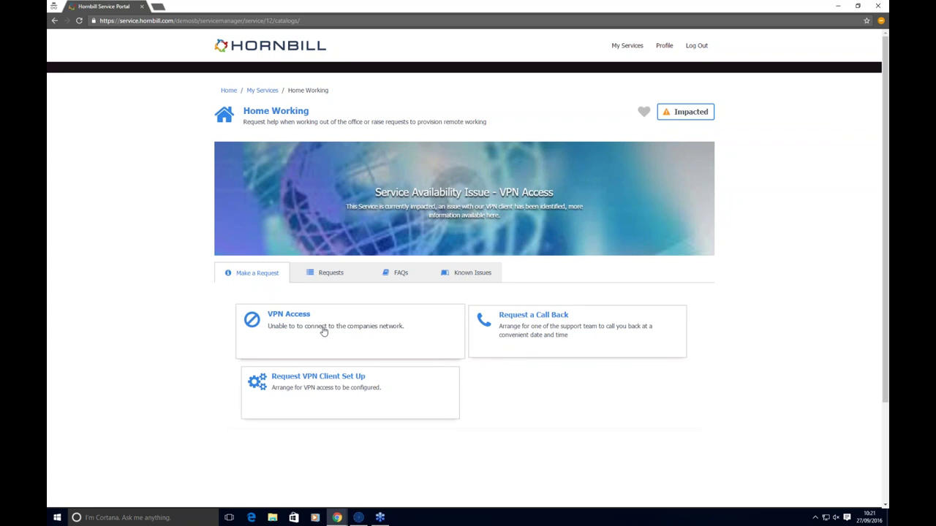
- Log a VPN Access request with the issue "Unable to connect" and link the HOMEKWS01 laptop to it
click(324, 331)
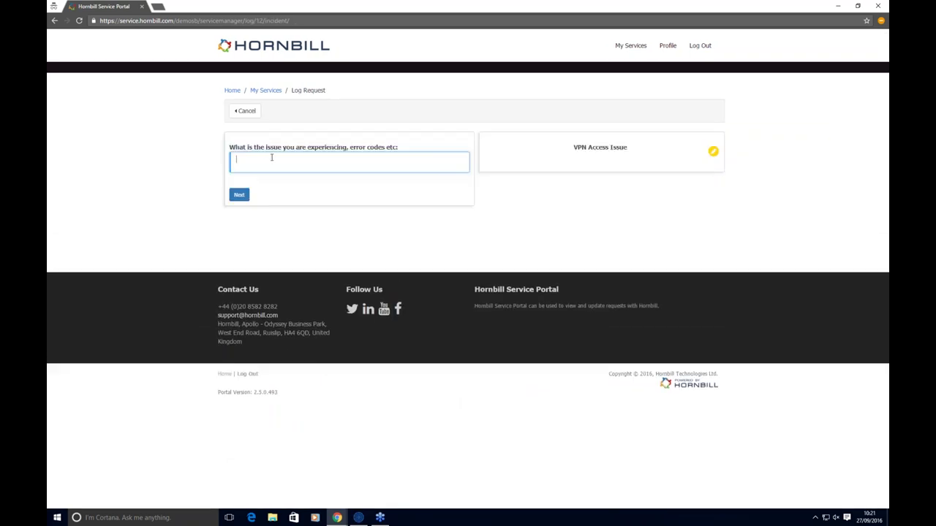
text(Unable to connect)
click(239, 196)
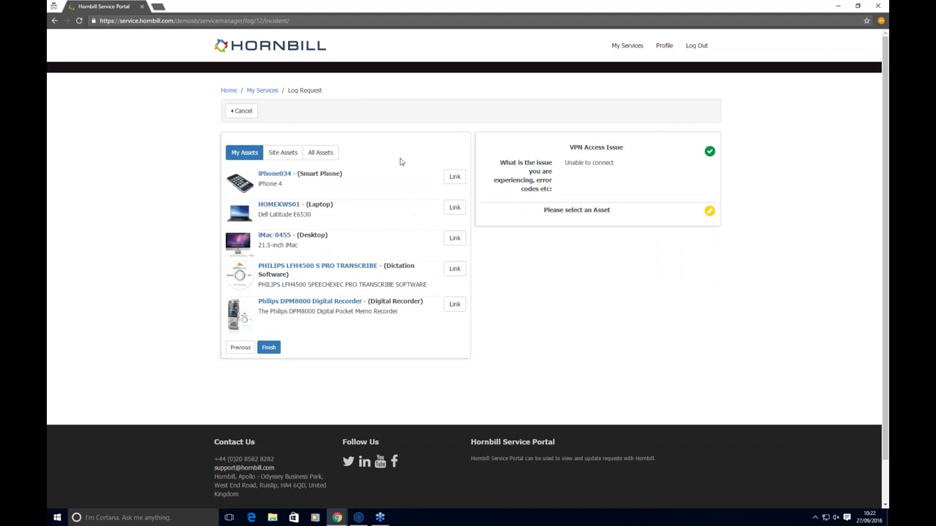
click(454, 209)
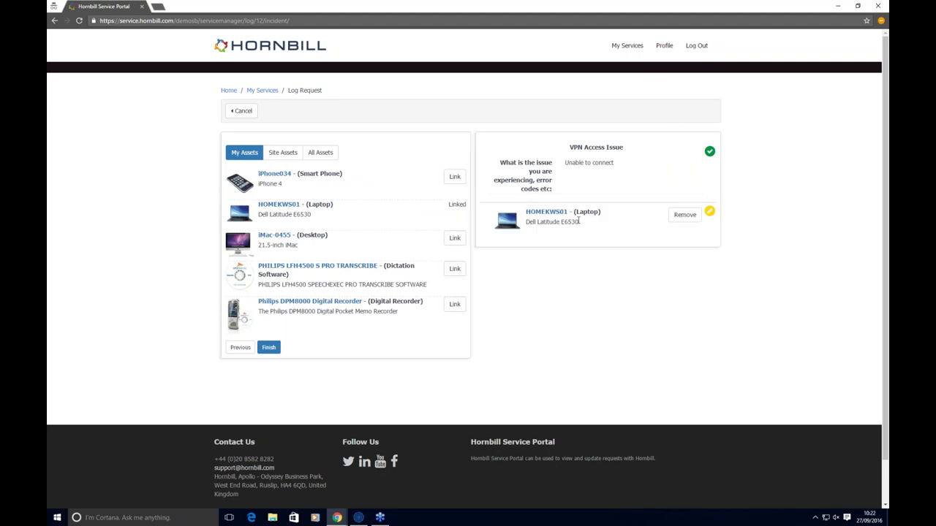
click(271, 348)
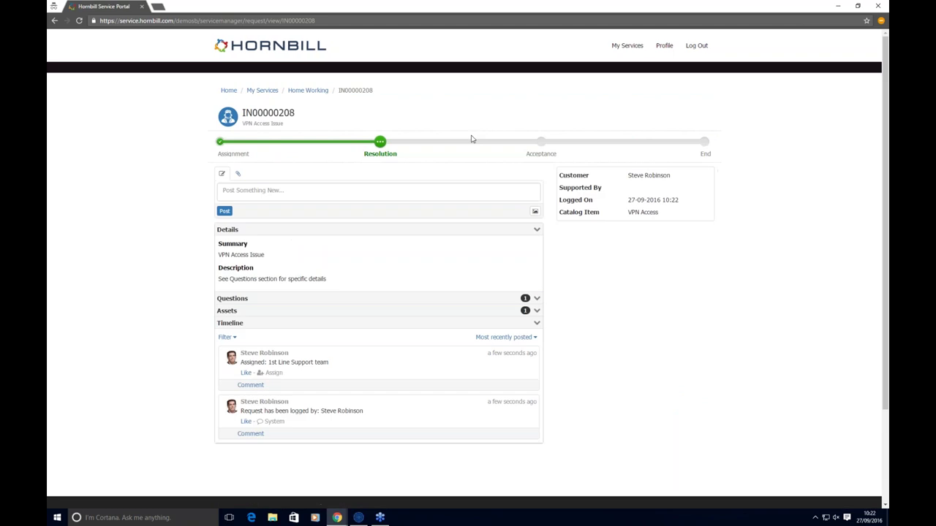
- Return to the Home Working service and view its active requests and the available request status filters
mouse_move(473, 139)
click(315, 90)
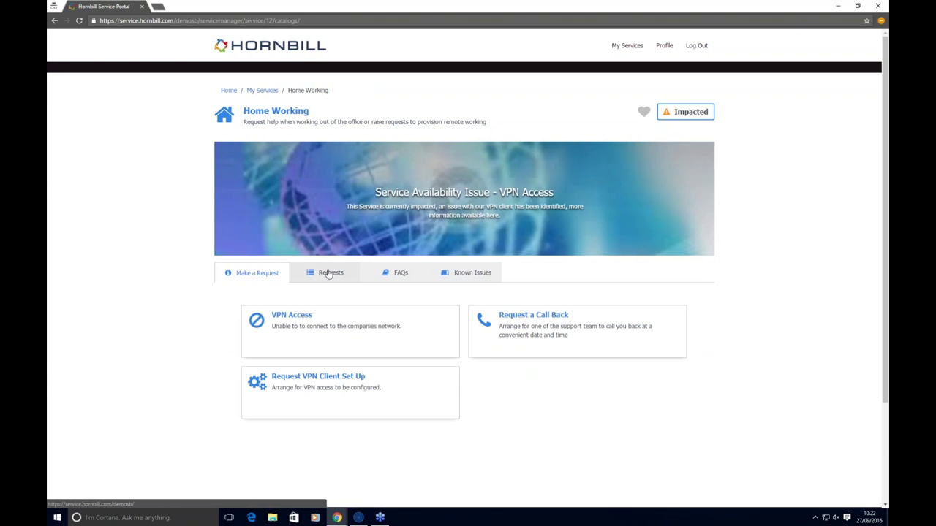
click(328, 273)
click(664, 307)
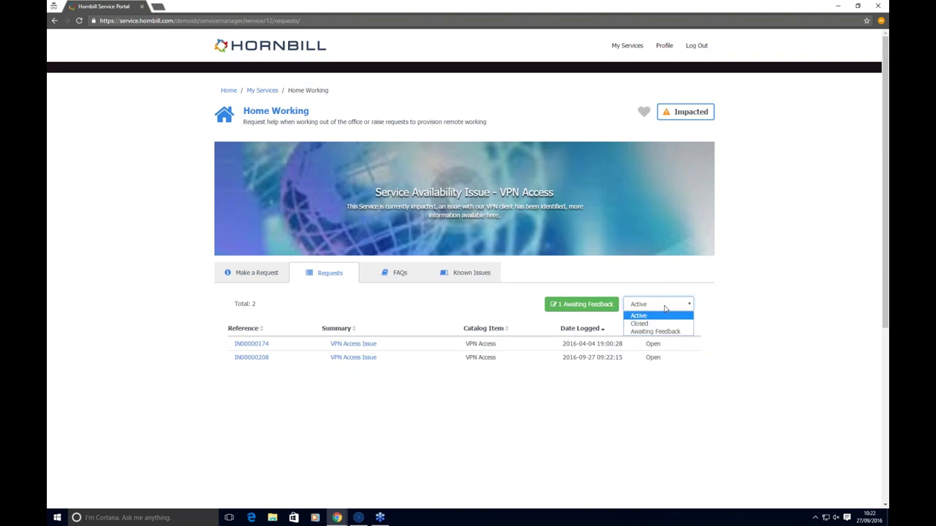
click(486, 310)
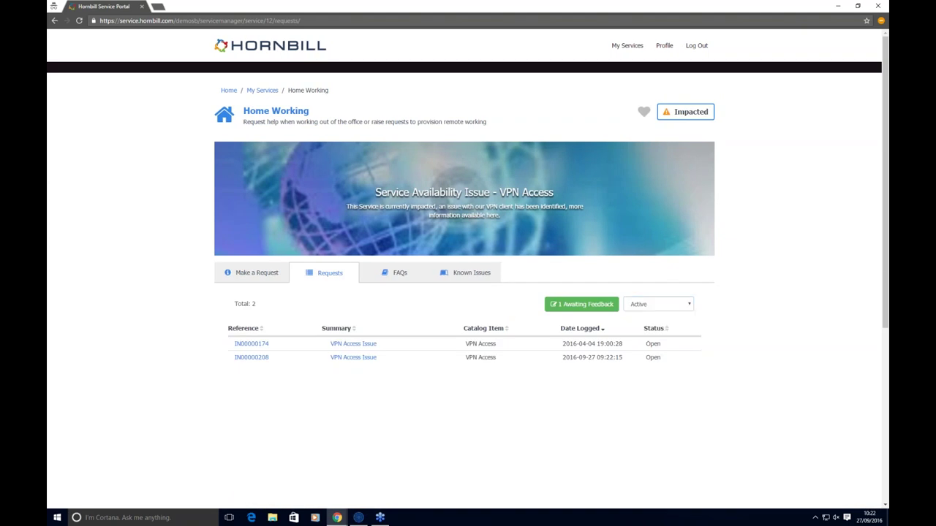
- Open the VPN Access Issue request that is awaiting feedback and postpone its customer feedback survey
click(589, 306)
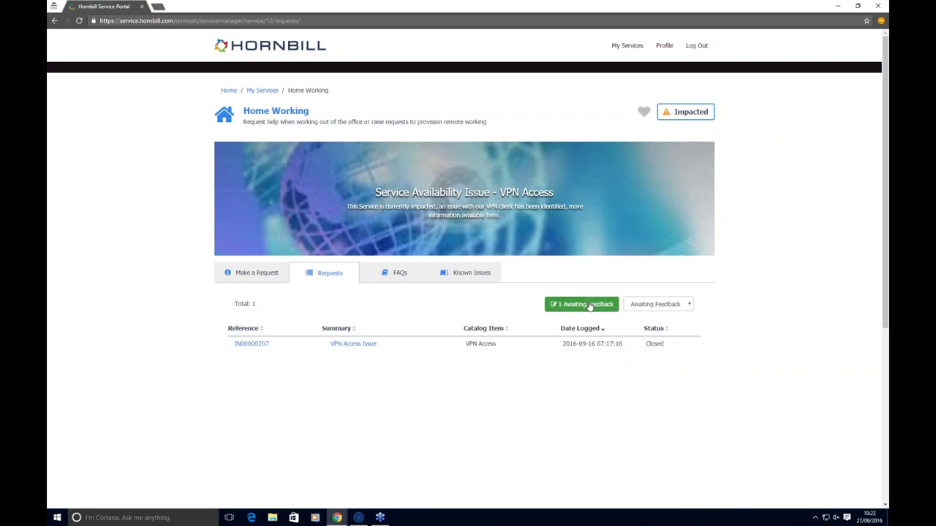
click(251, 345)
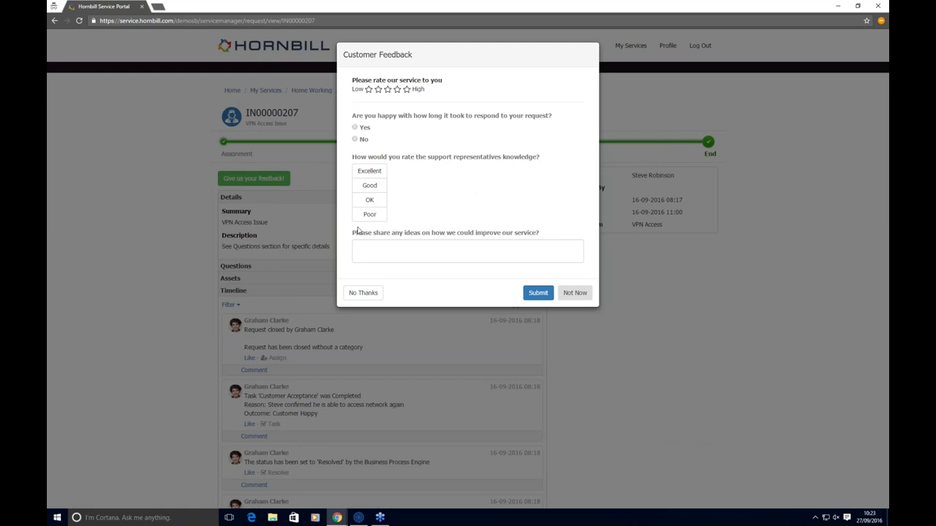
click(576, 293)
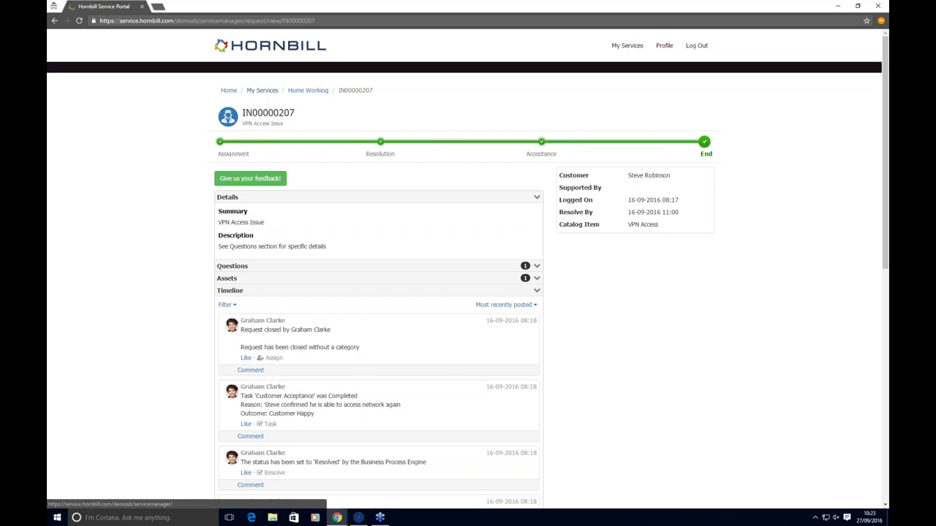
- Go back to the My Services page and search the portal for "vpn"
click(262, 91)
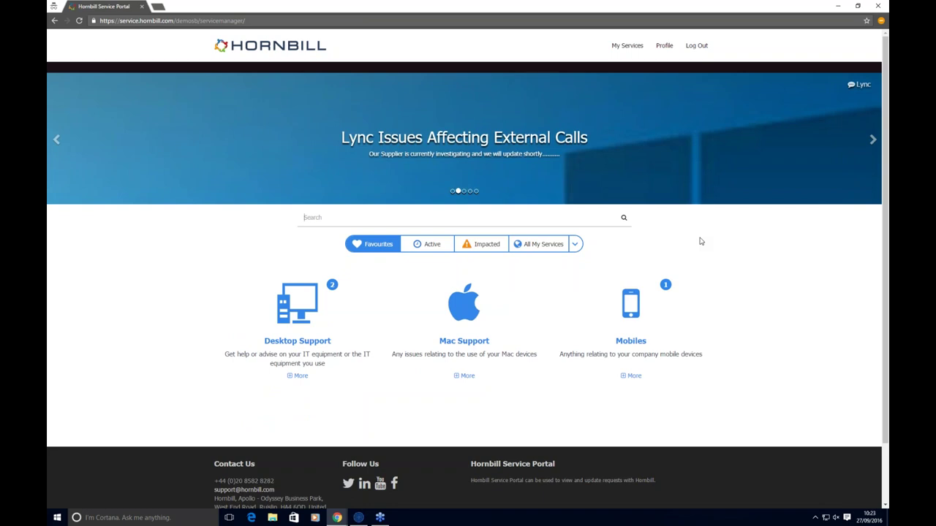
text(vpn)
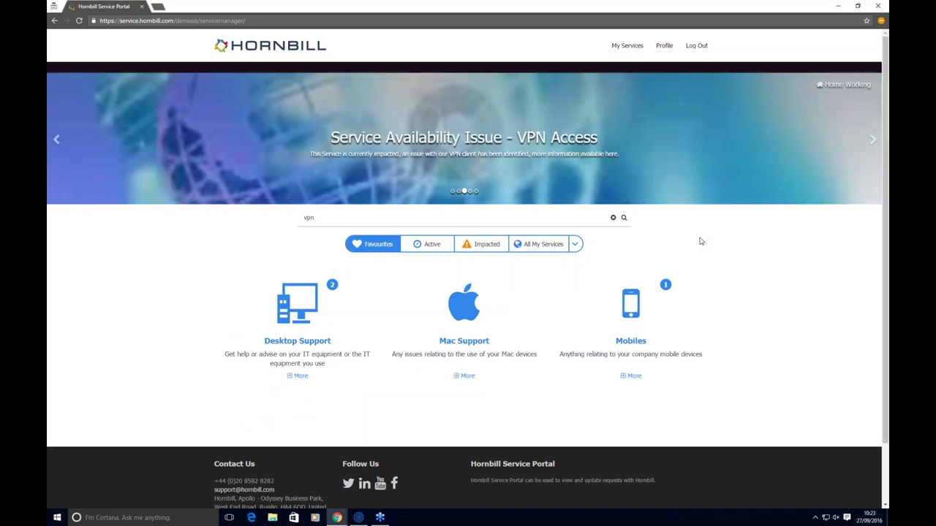
key(Return)
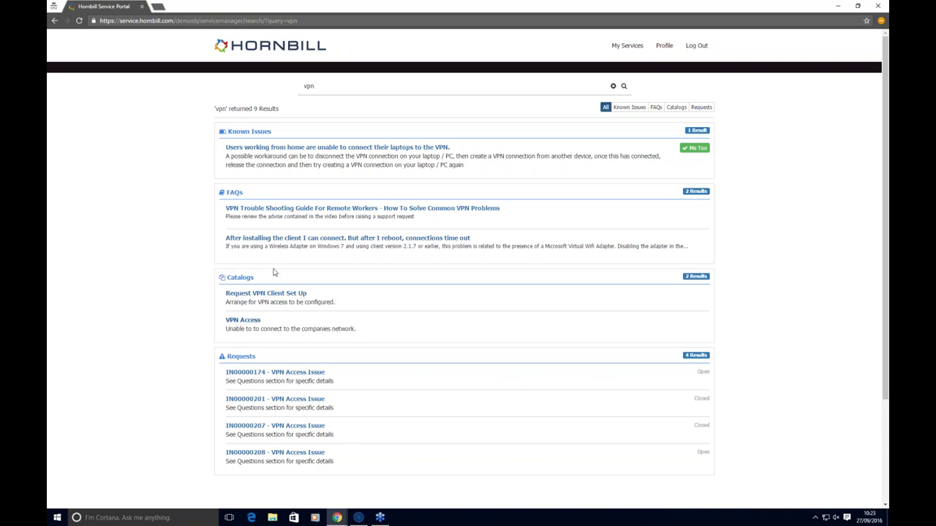
- Search the portal for "mobile" and open the Request a new Mobile Device catalog form
double_click(327, 94)
key(BackSpace)
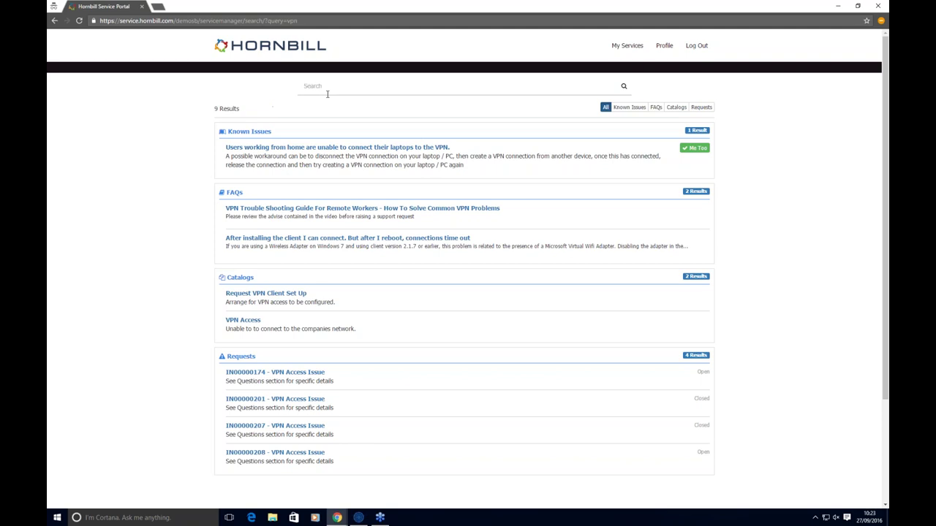
text(mobile)
key(Return)
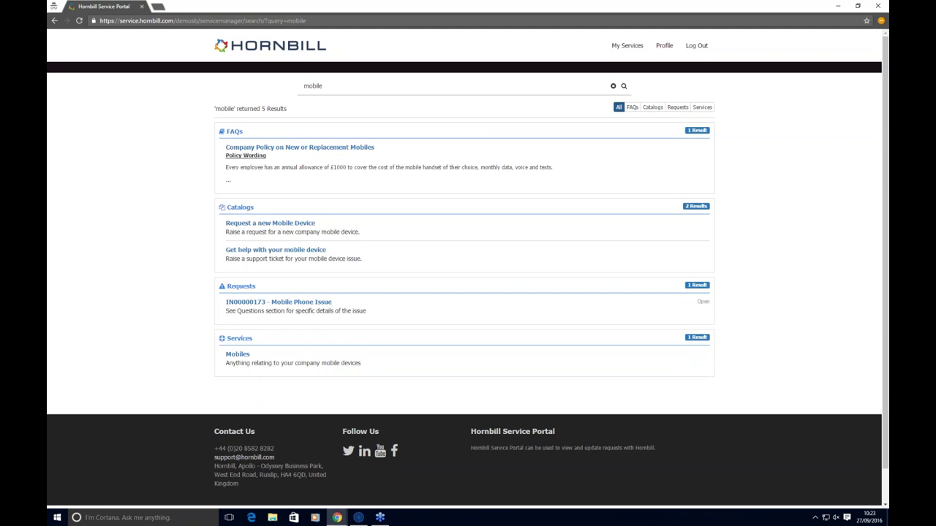
click(256, 223)
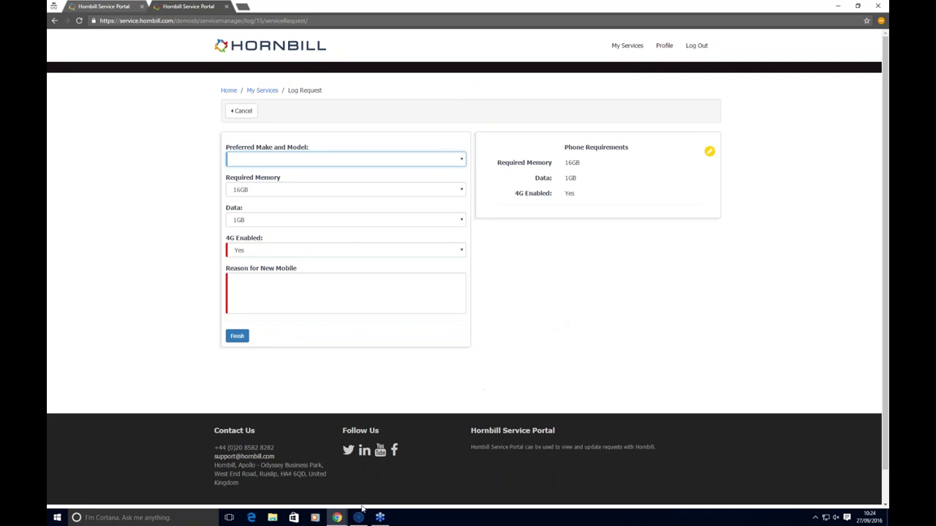
- Switch to the browser window with the live Hornbill News Feed and view the profile options and notifications
mouse_move(339, 521)
click(290, 479)
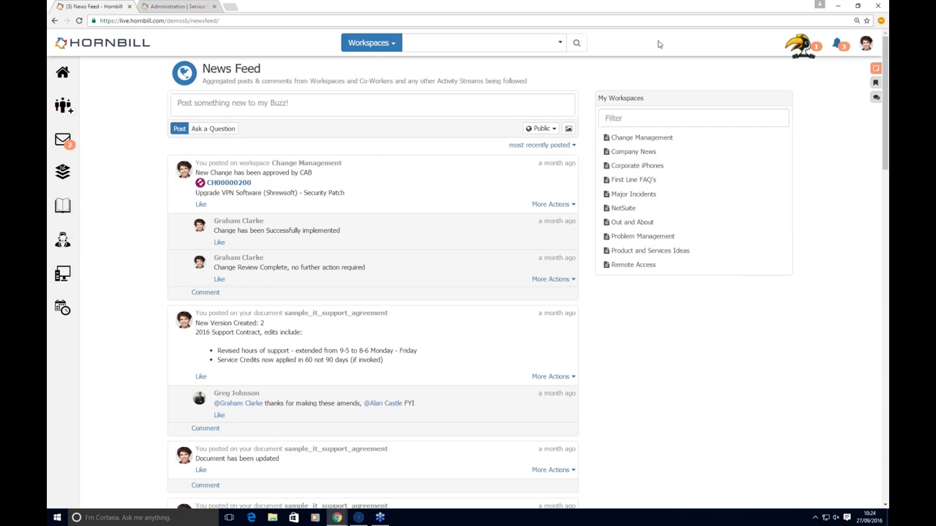
click(866, 46)
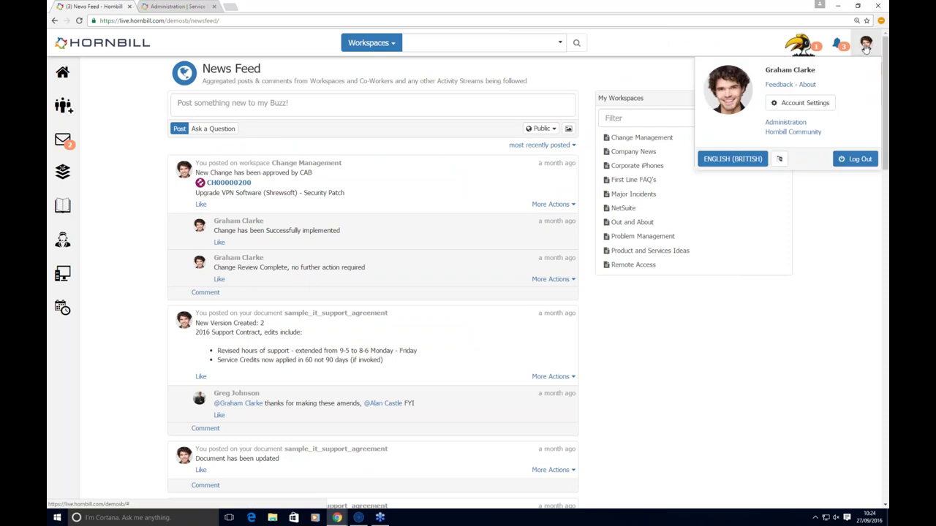
click(838, 46)
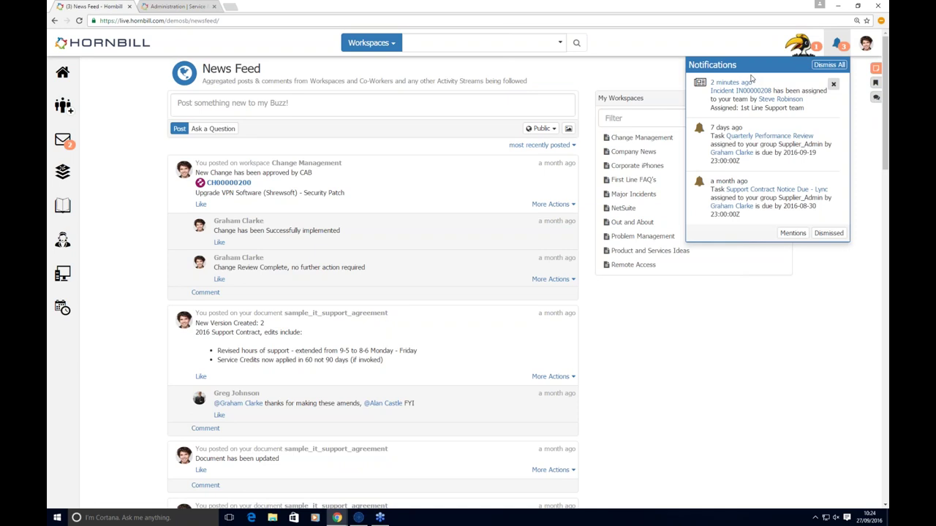
click(698, 46)
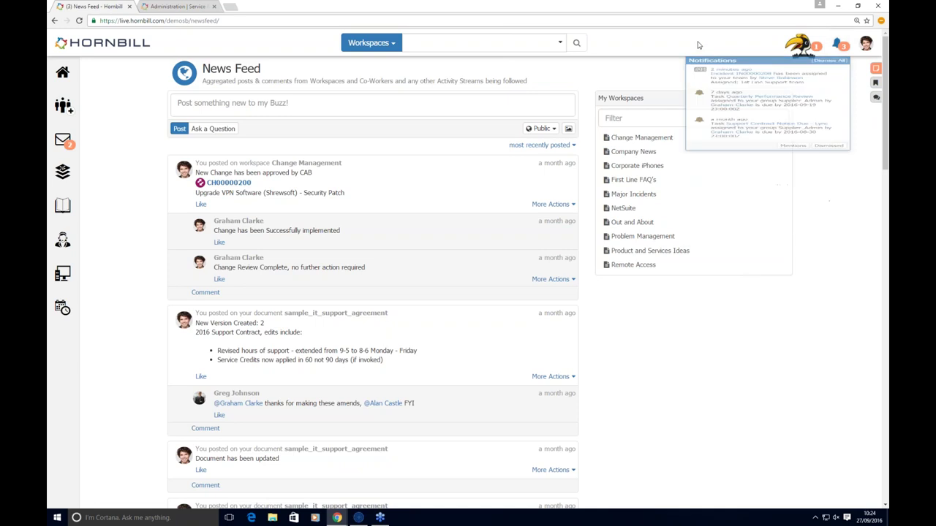
- Open the Home Working service from the Service Manager services list and view the available subscriber types
mouse_move(62, 240)
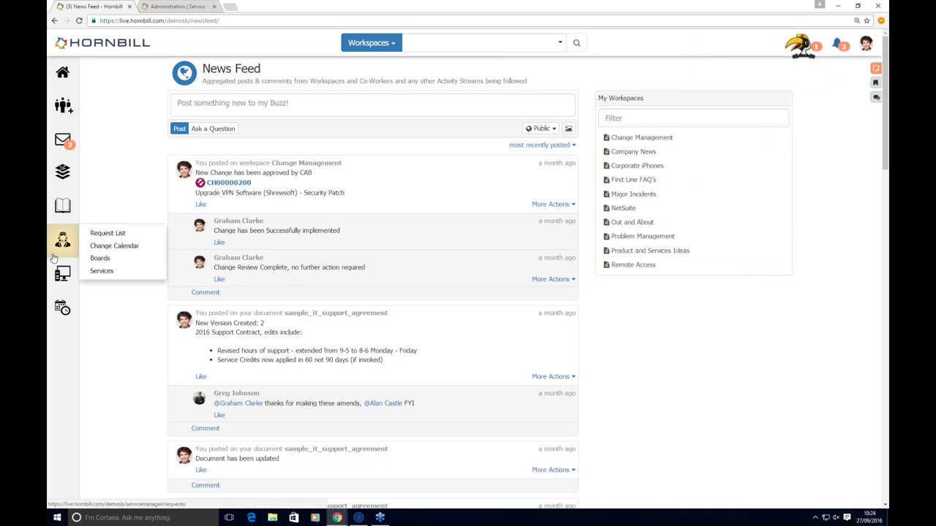
click(101, 271)
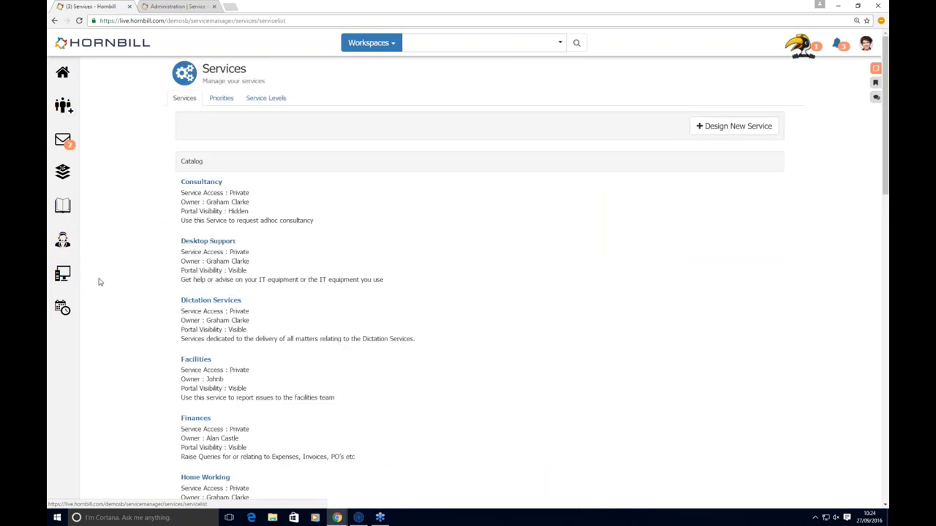
scroll(114, 307, down, 3)
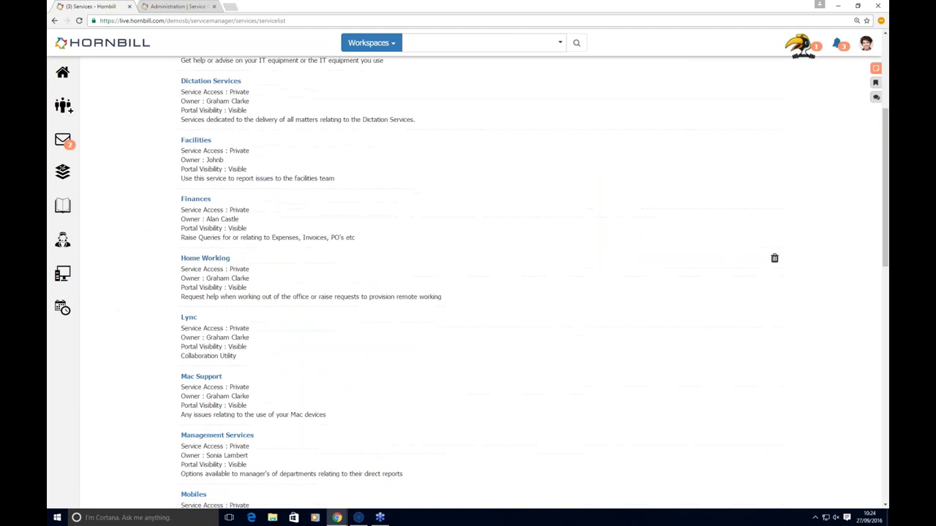
click(208, 260)
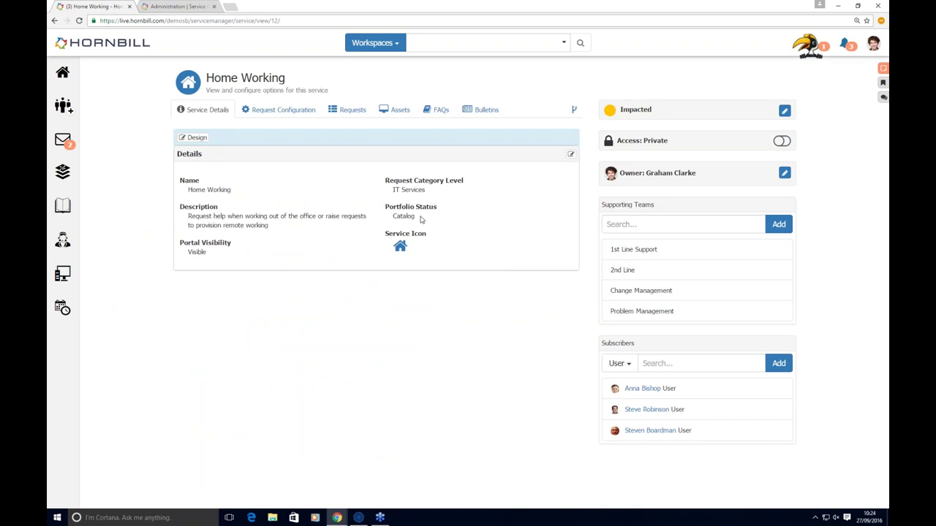
click(634, 366)
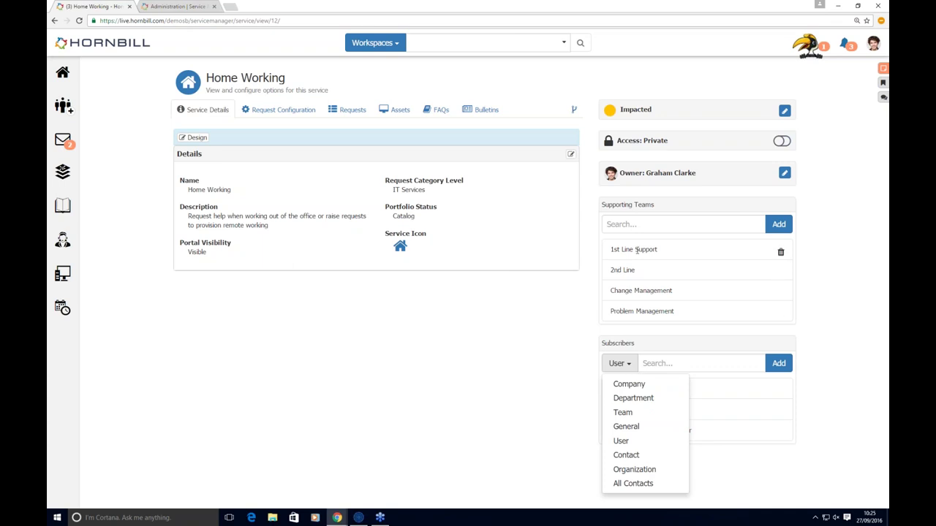
click(580, 316)
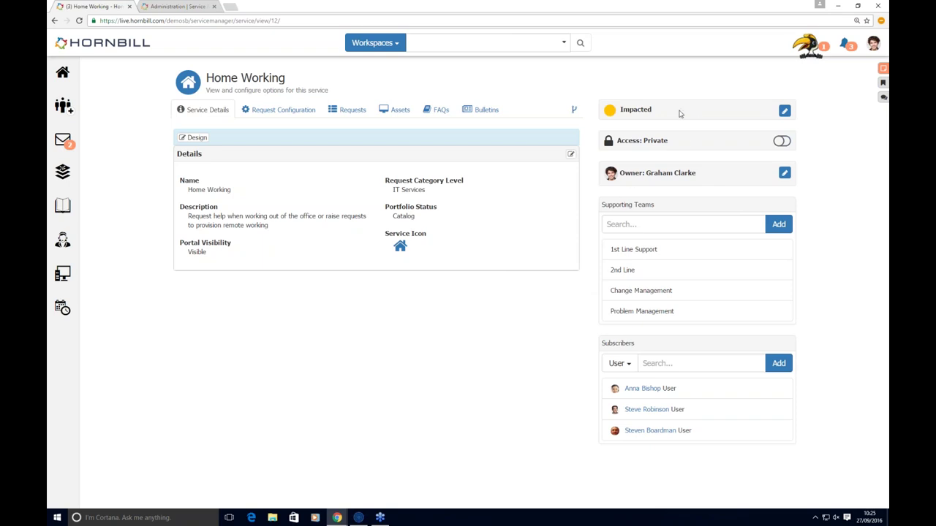
- Review the Home Working service's incident request configuration, including its catalog items and customer feedback questions
click(304, 119)
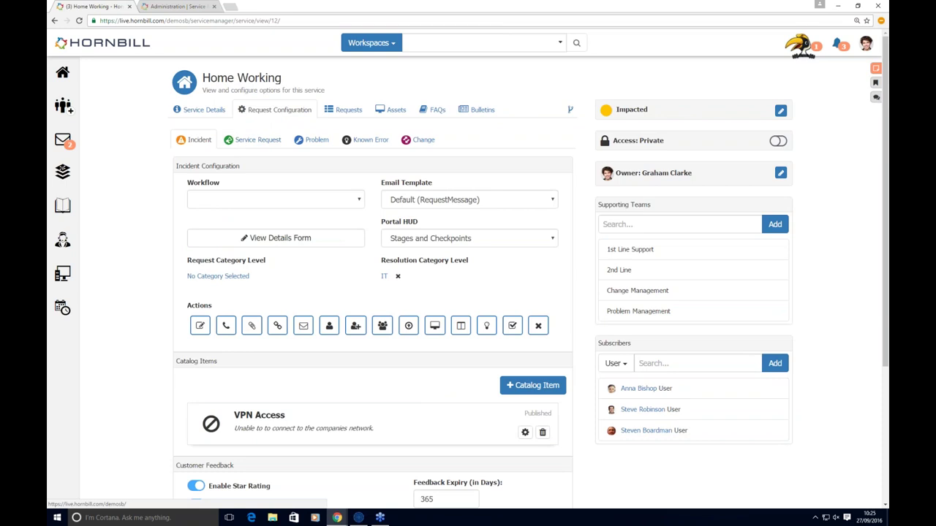
scroll(184, 356, down, 3)
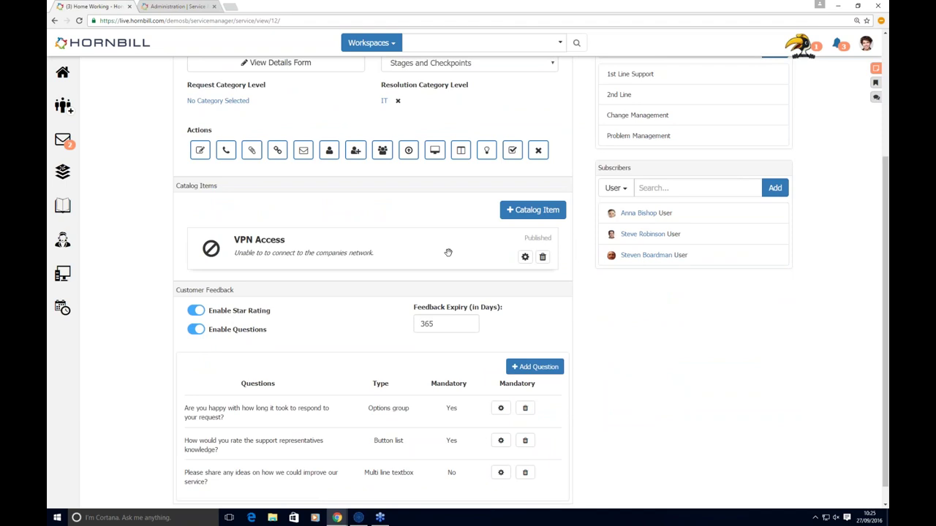
scroll(448, 252, down, 1)
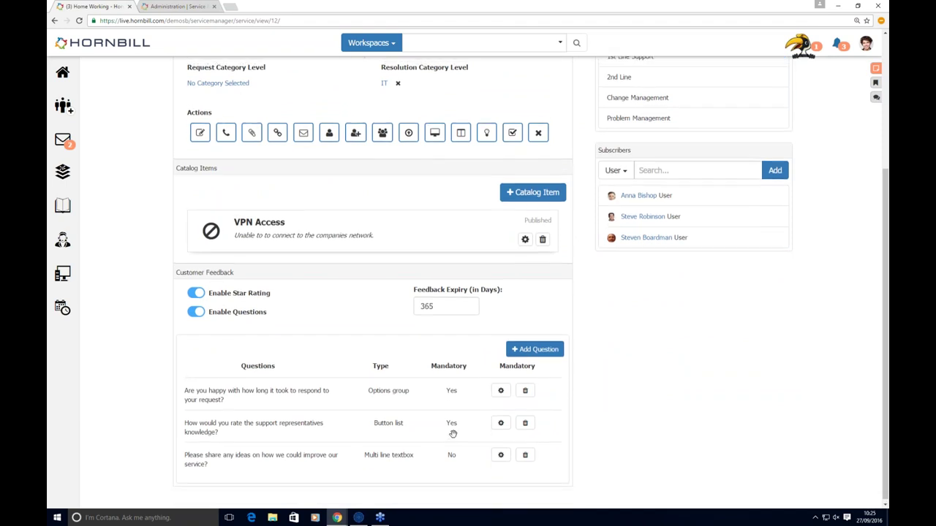
scroll(452, 434, up, 1)
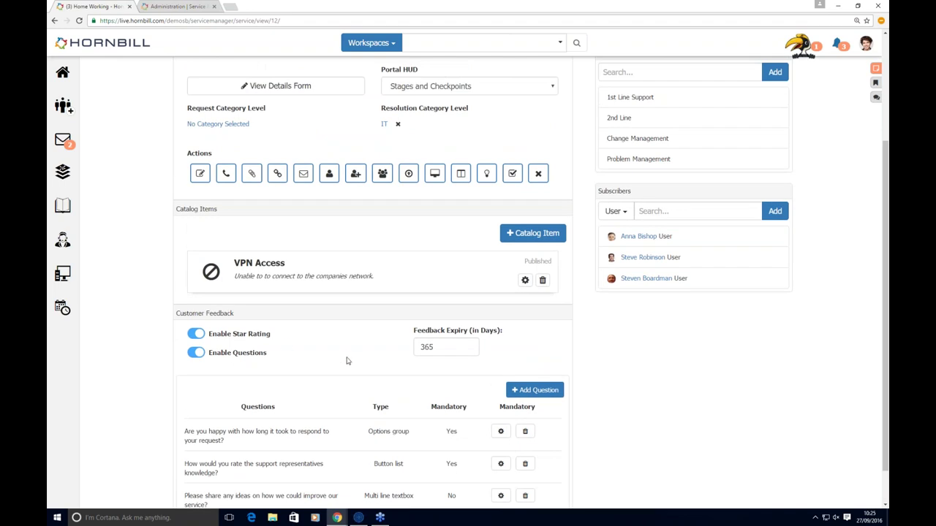
scroll(469, 352, up, 1)
scroll(470, 352, up, 2)
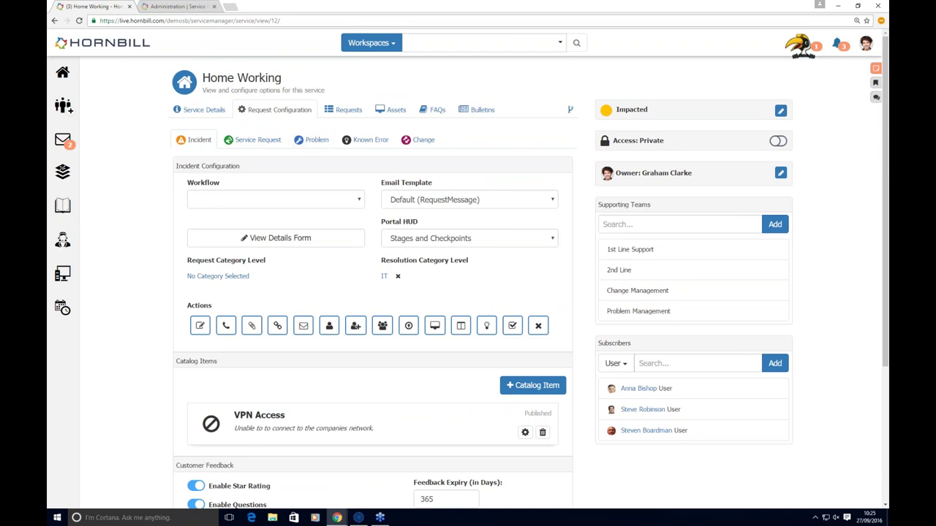
- Review the Home Working service's bulletins, FAQs and linked assets, and open its configuration items explorer
click(477, 111)
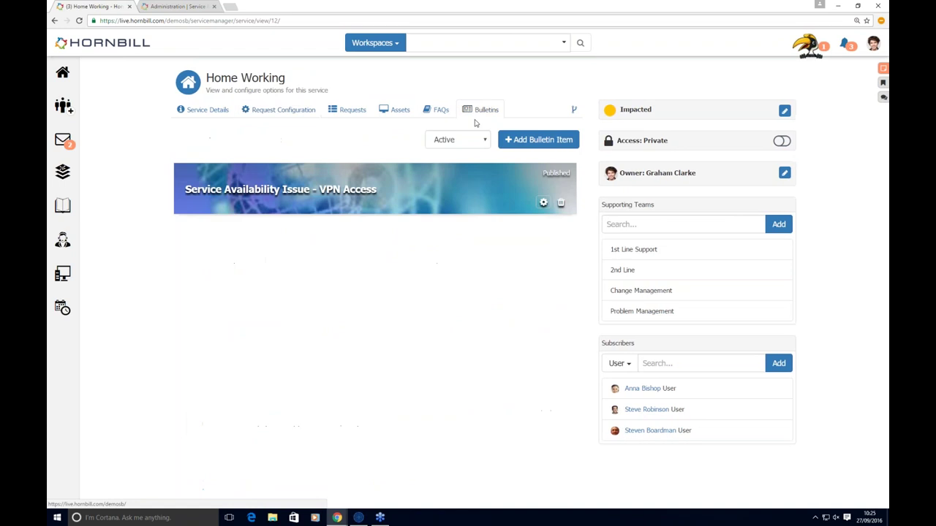
click(431, 109)
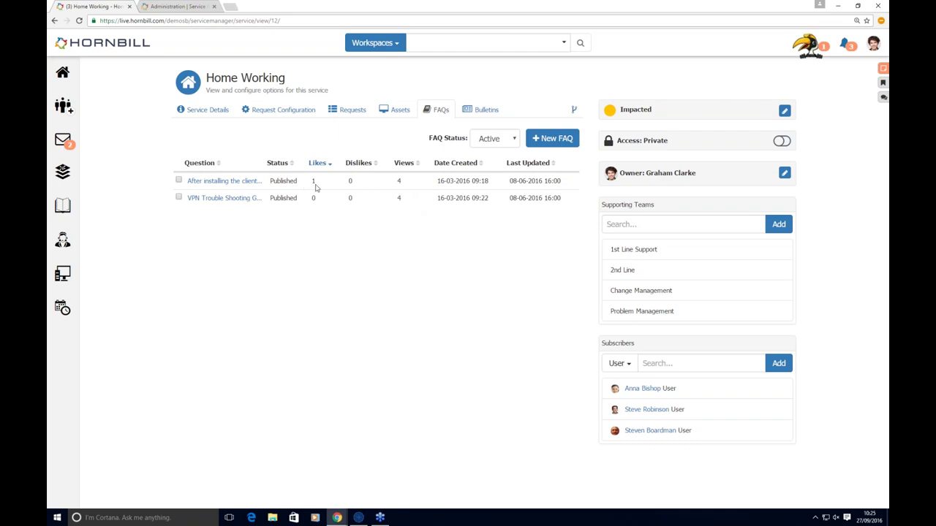
click(393, 110)
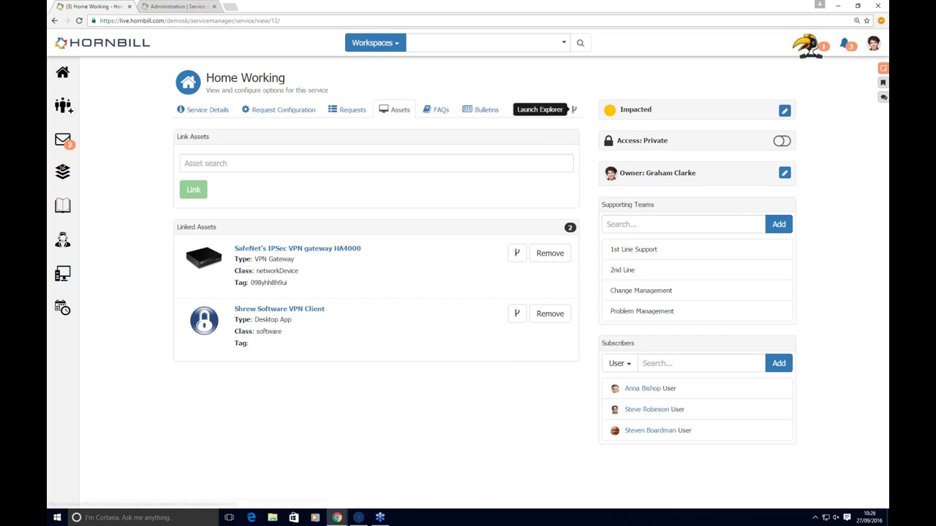
click(574, 108)
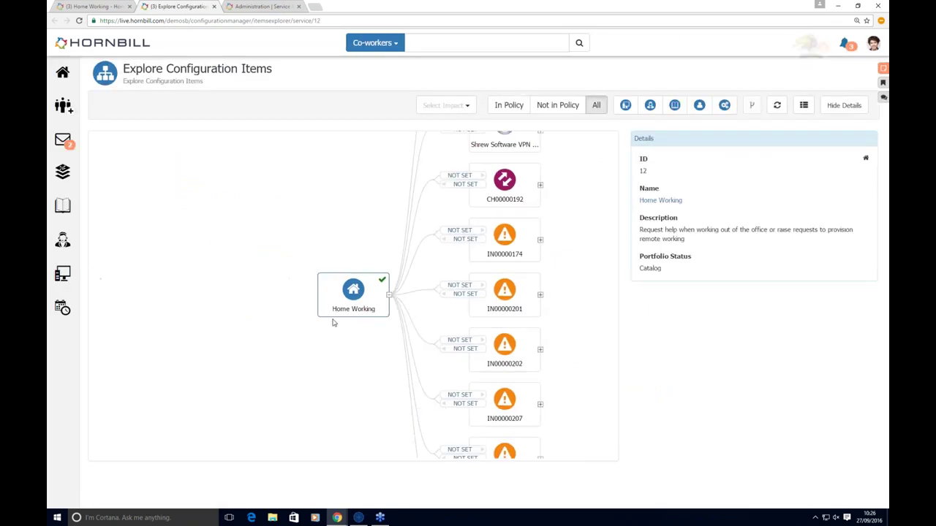
- Hide the requests in the Home Working relationship diagram, expand both linked VPN assets to examine their dependencies, and close the explorer
click(650, 105)
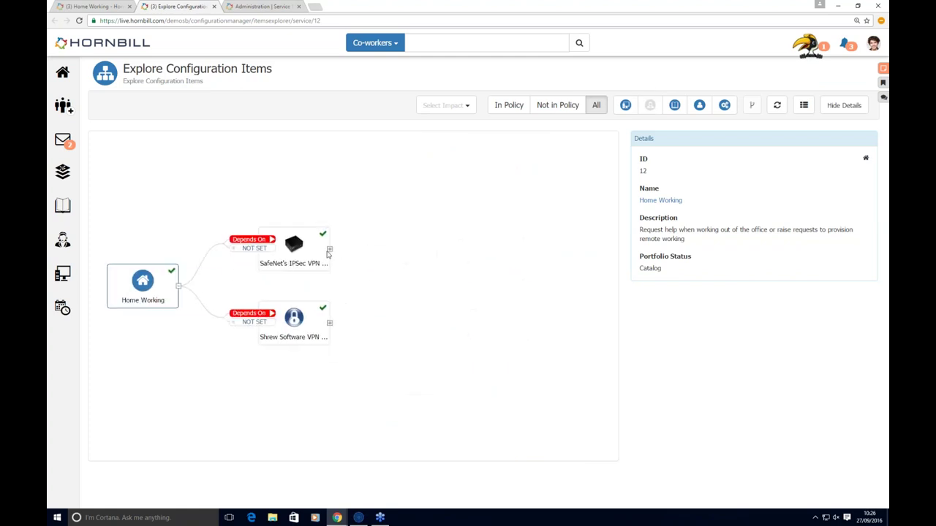
click(330, 250)
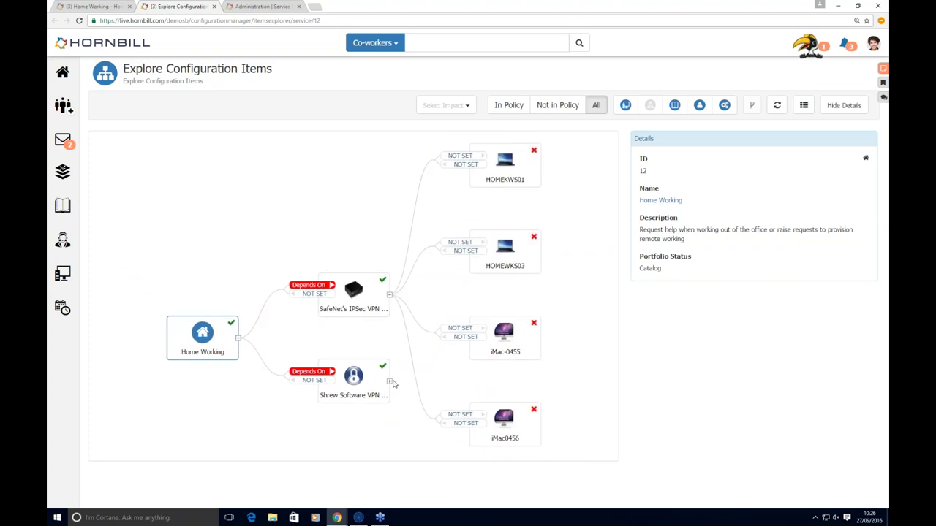
click(390, 381)
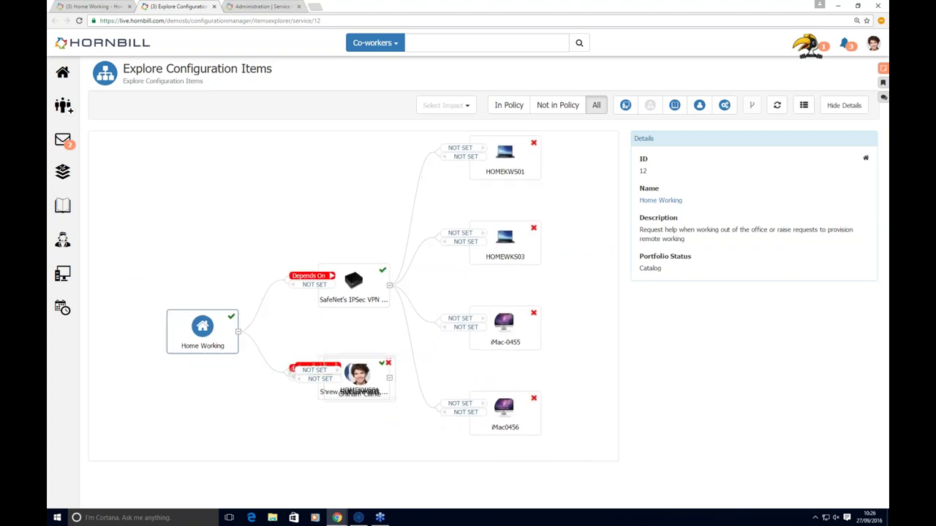
scroll(183, 219, up, 1)
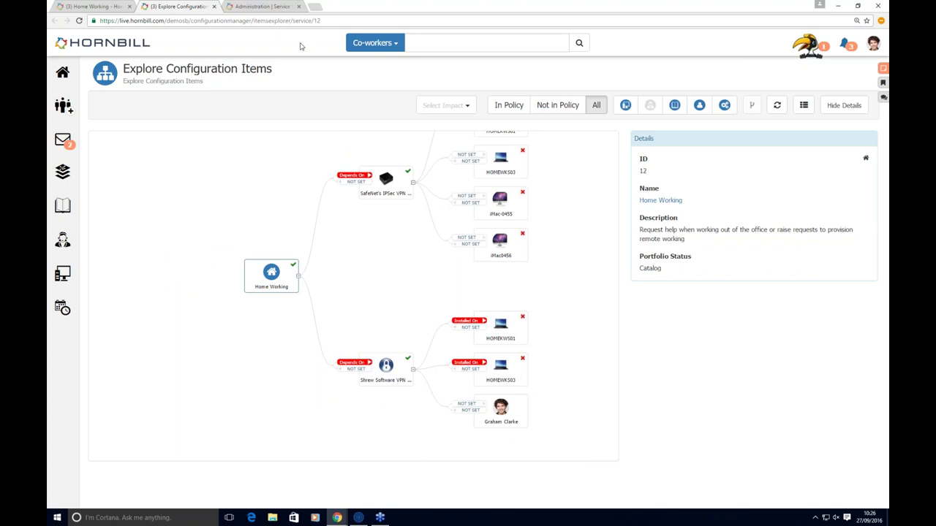
click(214, 6)
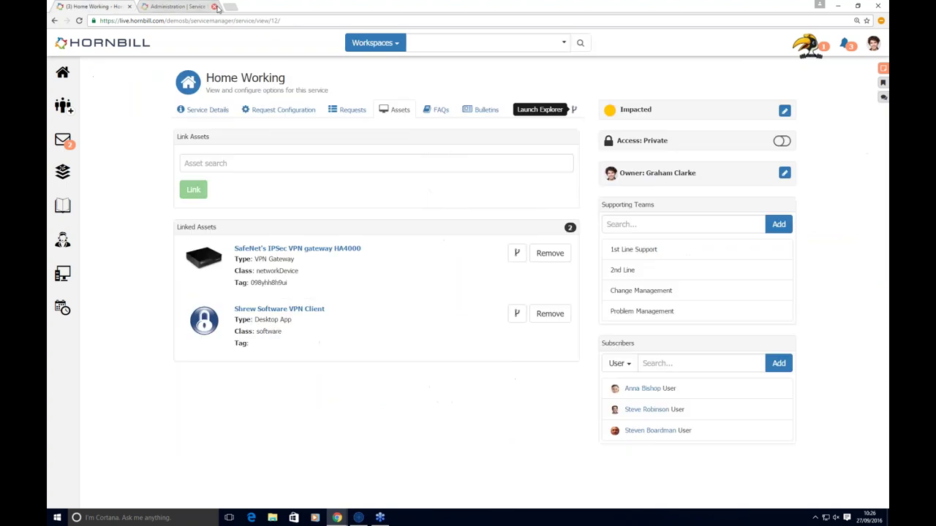
- Open the Service Manager request list and show all request types for All My Teams
mouse_move(78, 239)
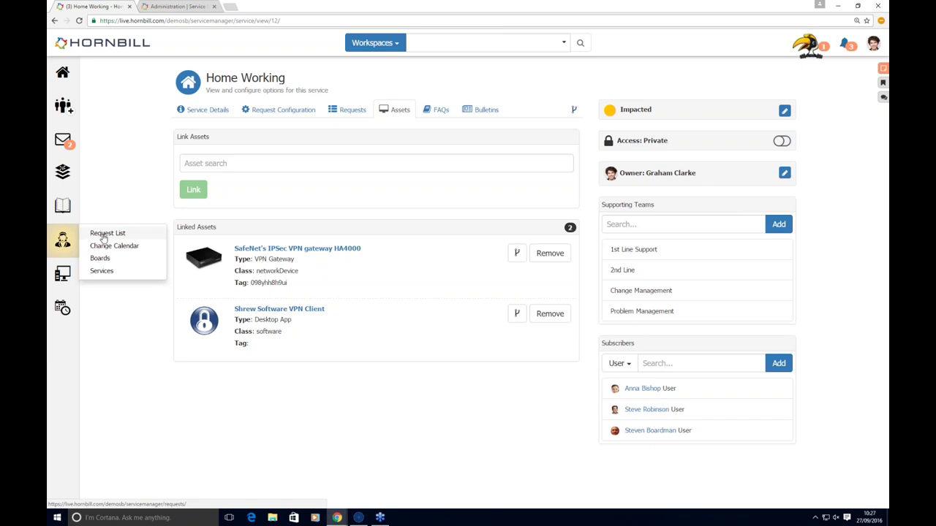
click(106, 234)
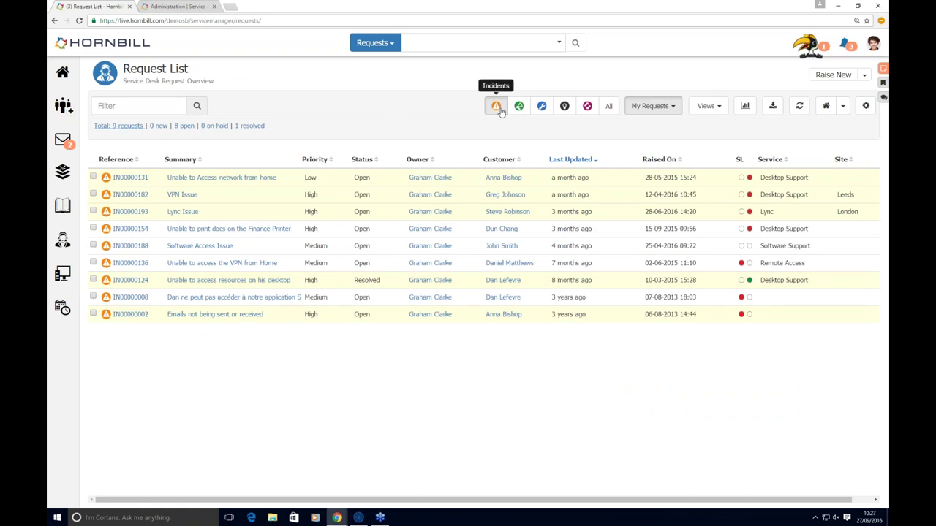
click(609, 106)
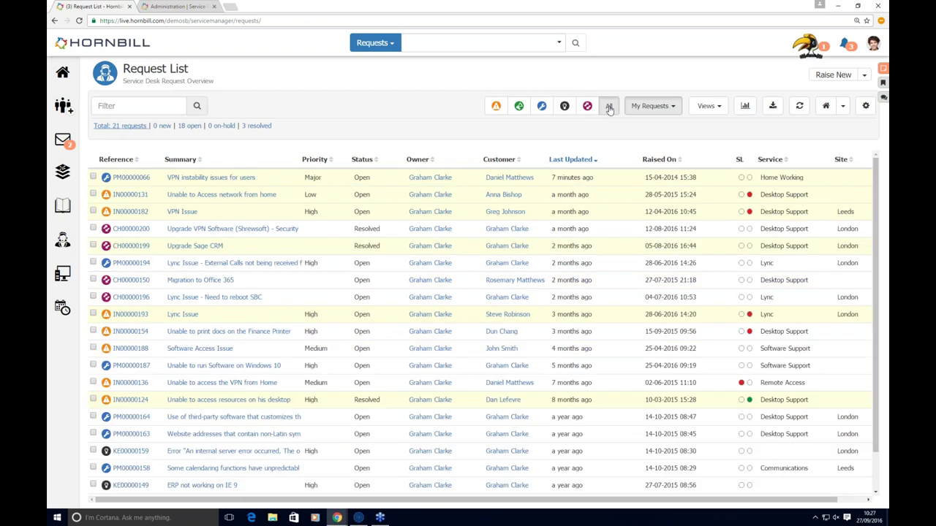
click(674, 107)
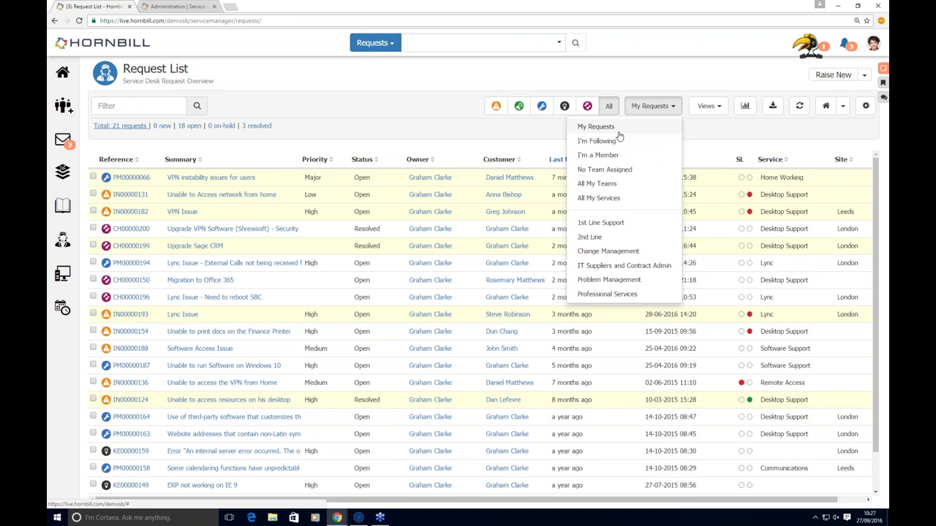
click(595, 184)
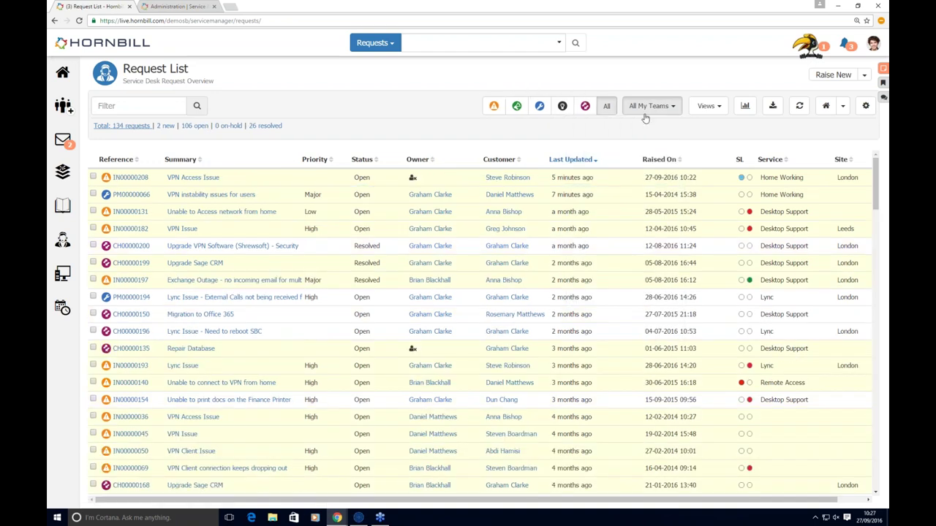
- Filter the request list by "vpn" and by an owner's first name, clearing the filter text
click(104, 108)
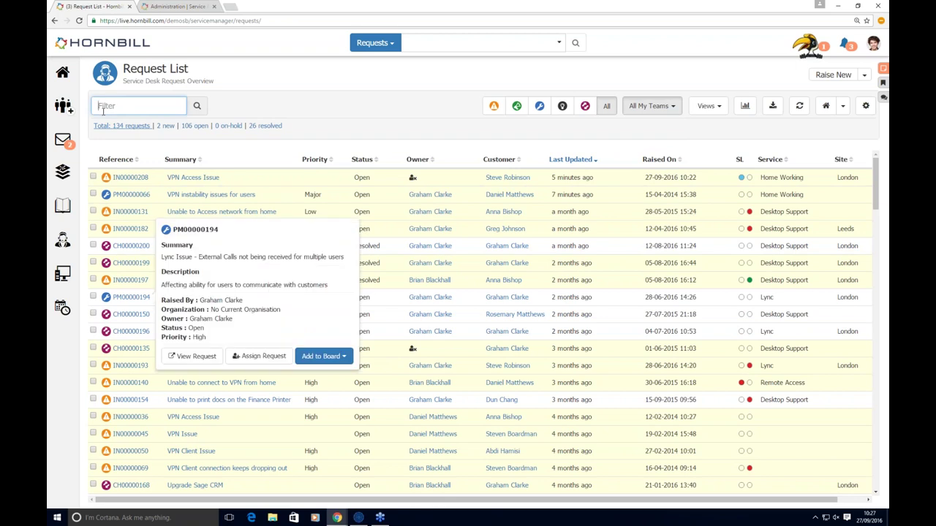
text(vpn)
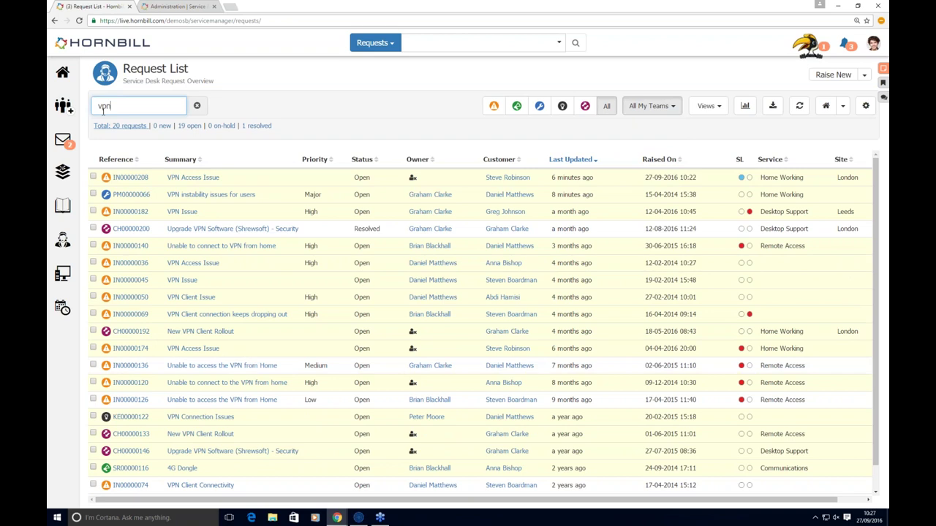
double_click(103, 107)
text(brian)
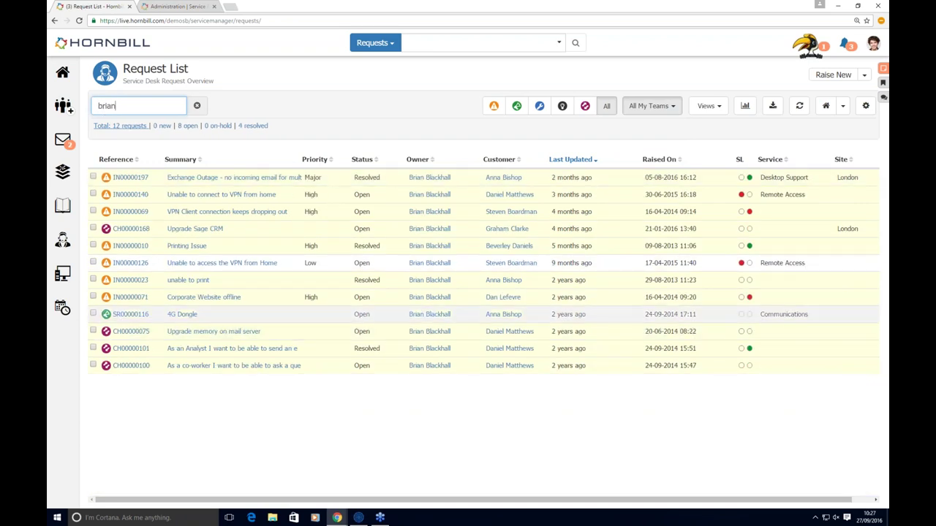
key(BackSpace)
key(BackSpace)
key(BackSpace)
key(BackSpace)
key(BackSpace)
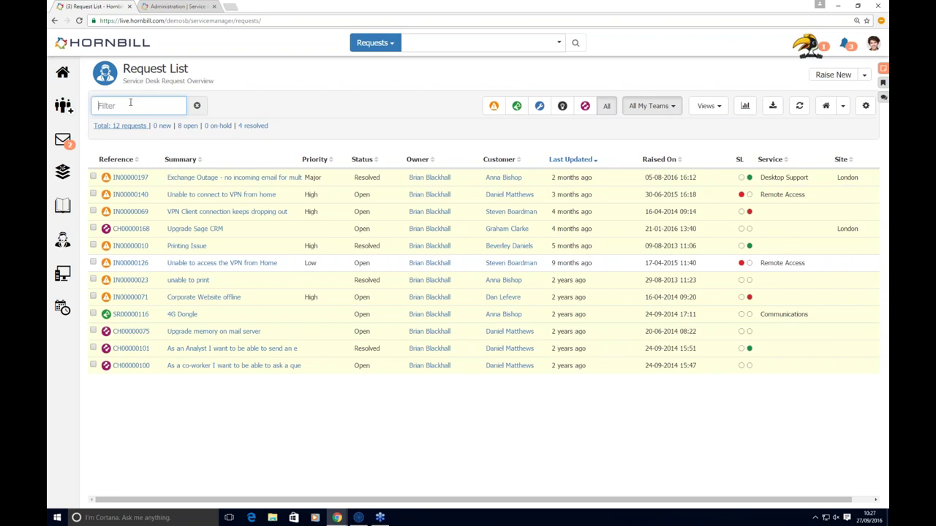
- Filter the request list by a customer's first name, and clear the filter
text(anna)
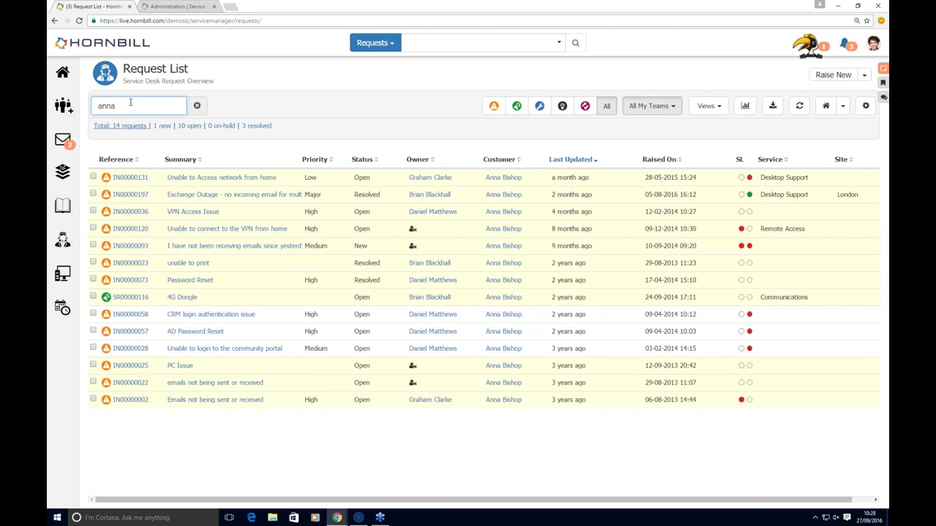
key(BackSpace)
key(BackSpace)
key(BackSpace)
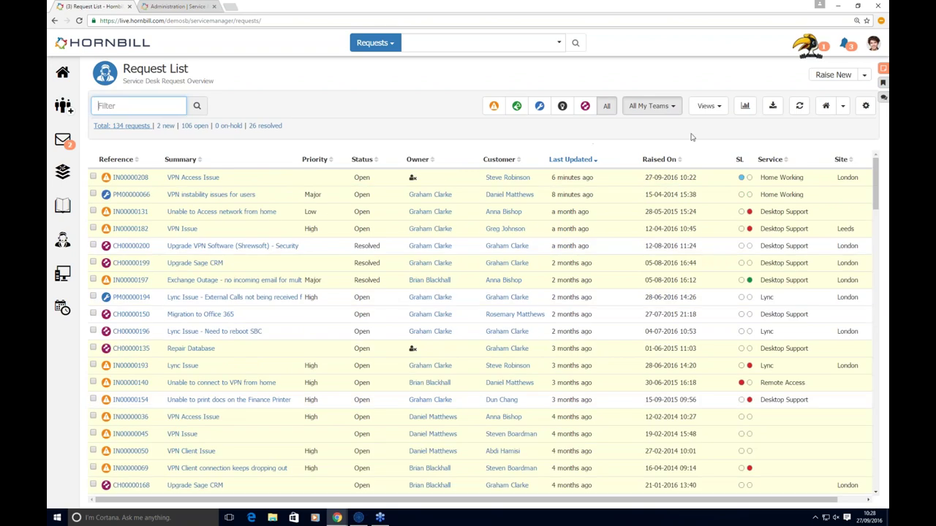
- View the saved and shared request views, and open the High Priority Incidents view for editing
click(720, 107)
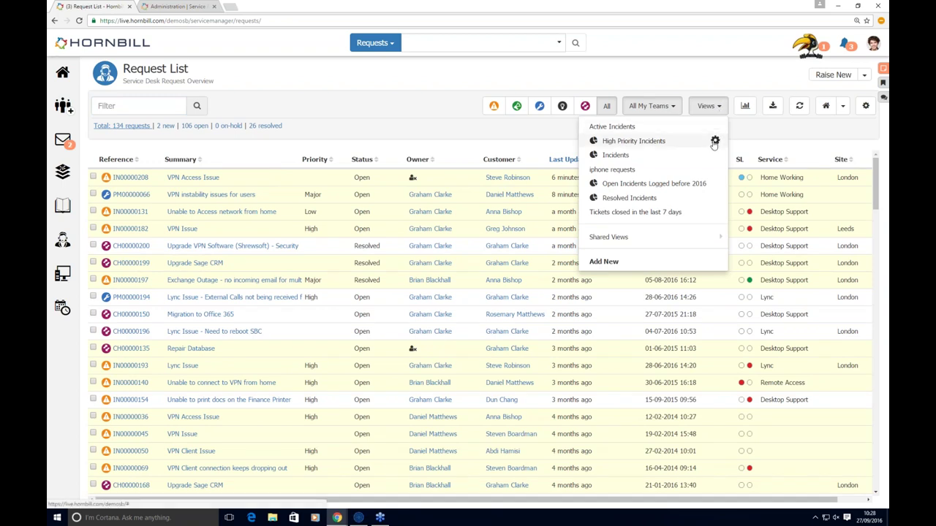
mouse_move(717, 238)
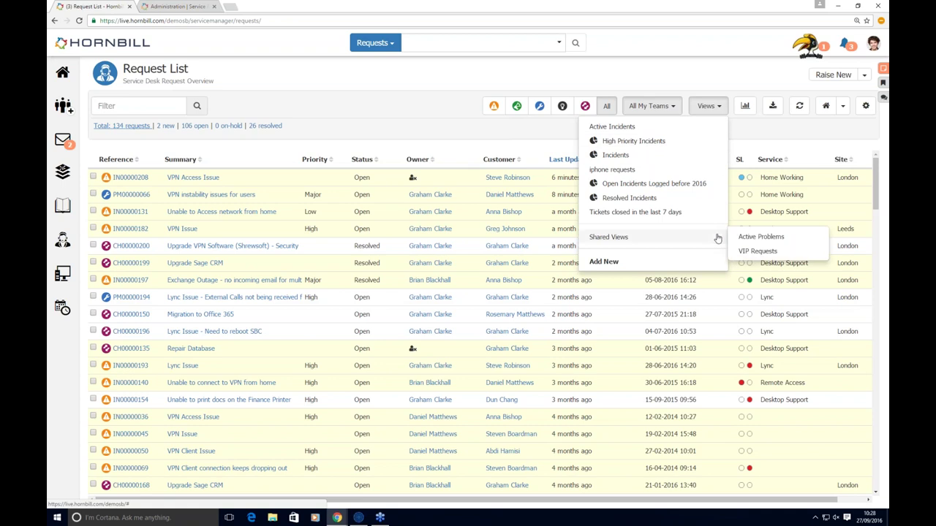
click(715, 141)
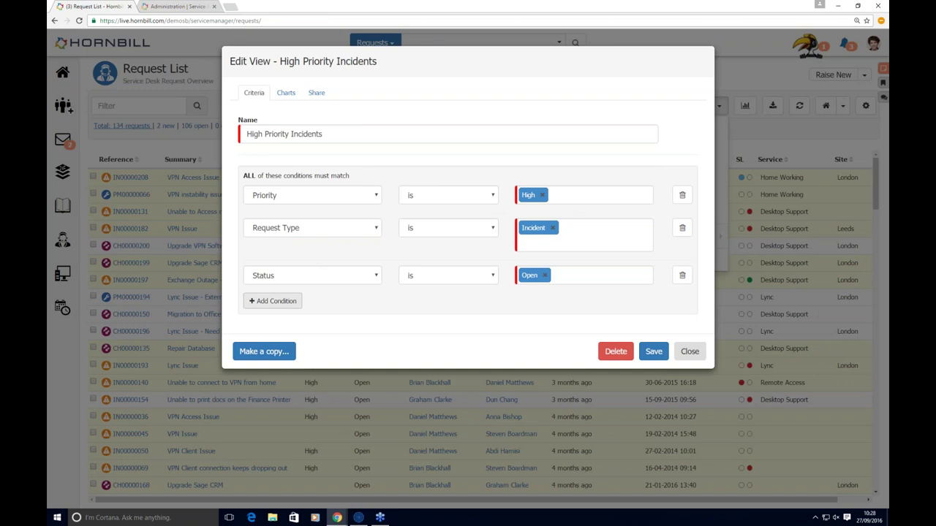
- Try adding a Service "is" condition to the High Priority Incidents view's criteria, and remove the condition
click(275, 301)
click(308, 314)
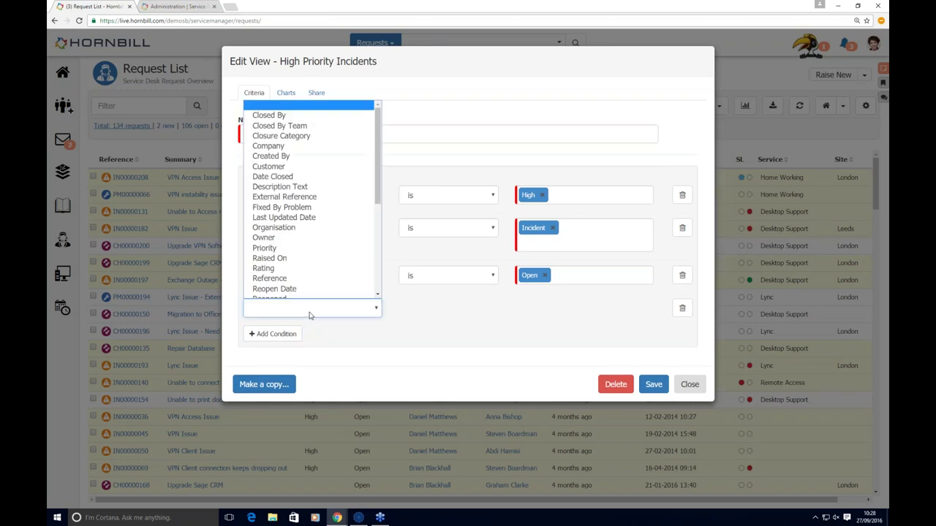
scroll(309, 271, down, 5)
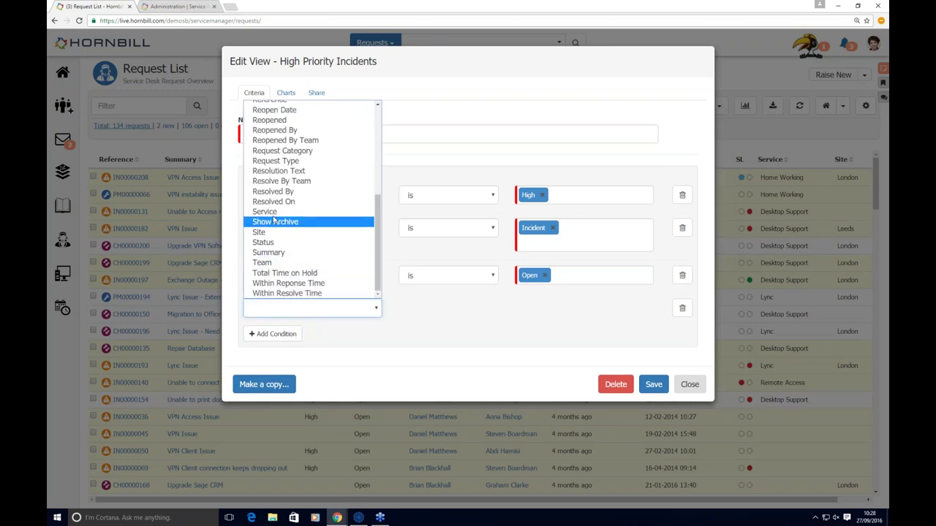
click(274, 214)
click(421, 312)
click(421, 331)
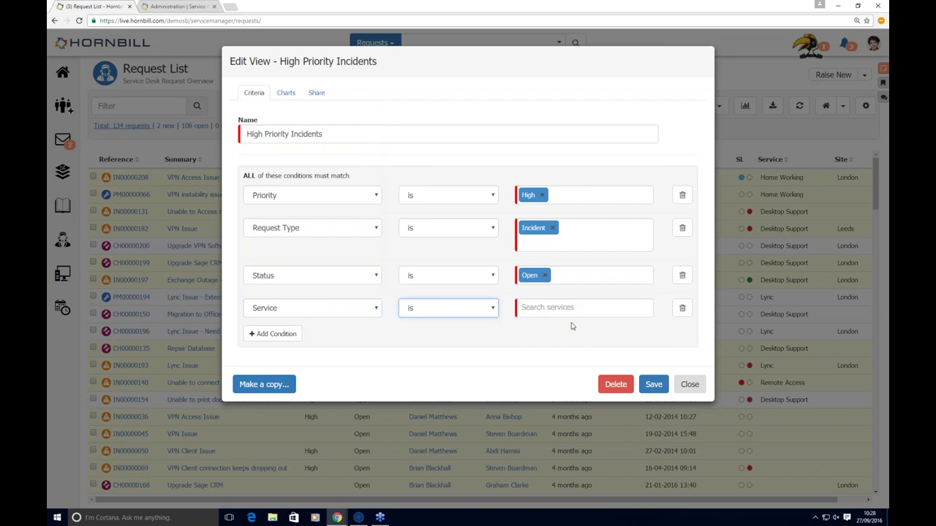
click(573, 307)
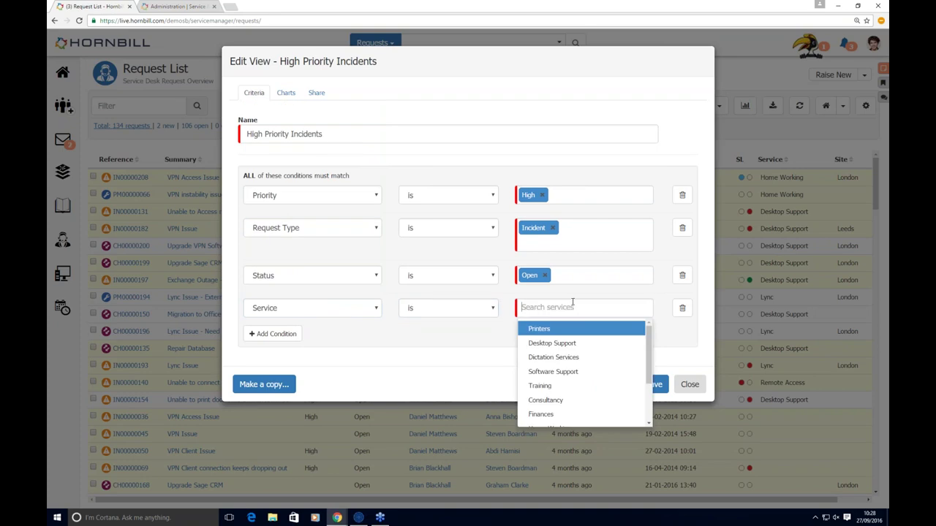
click(680, 310)
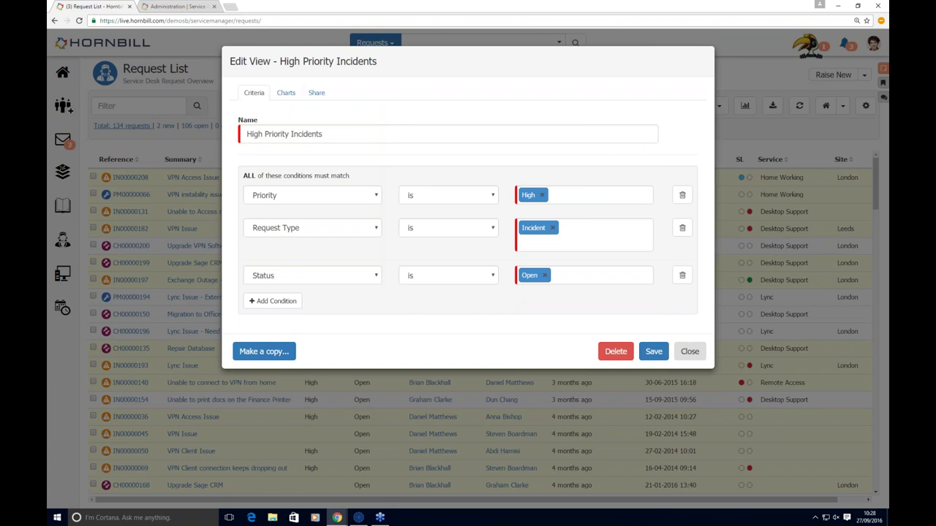
- Review the High Priority Incidents view's existing charts by team, owner and site
click(292, 96)
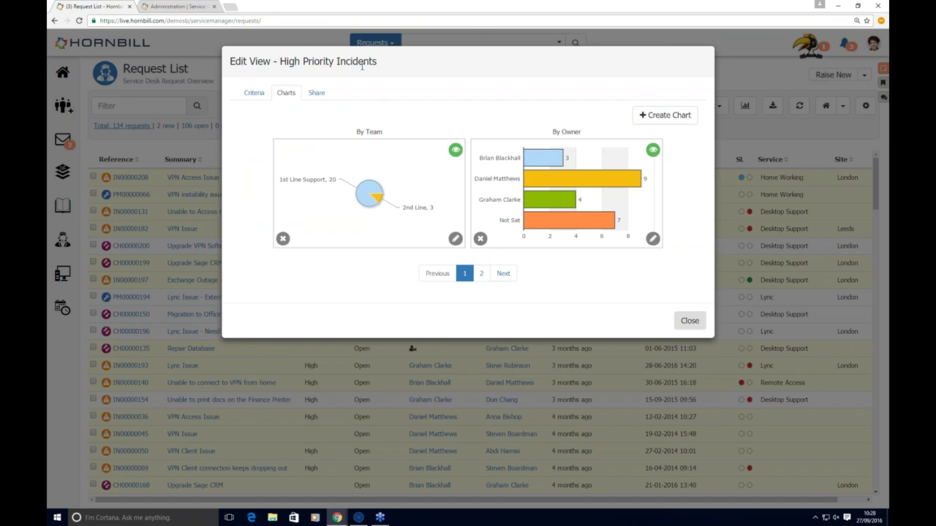
mouse_move(377, 217)
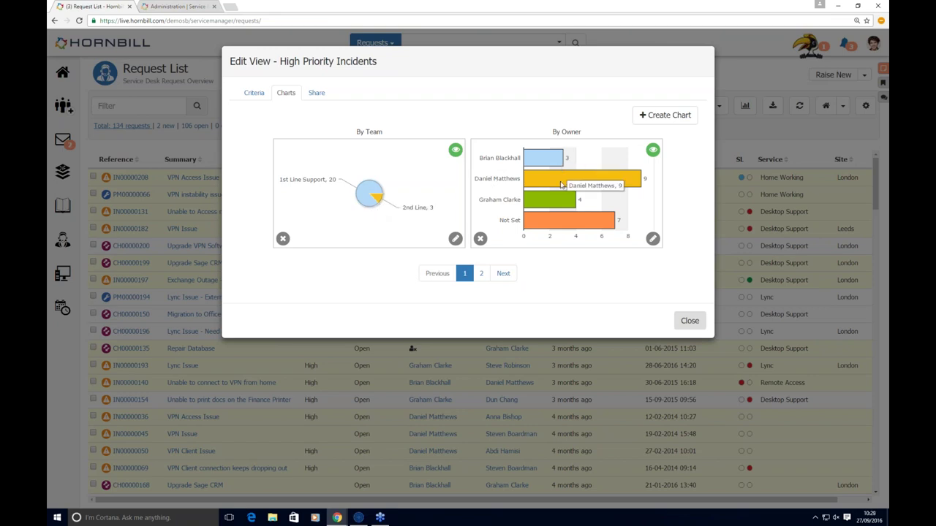
mouse_move(561, 210)
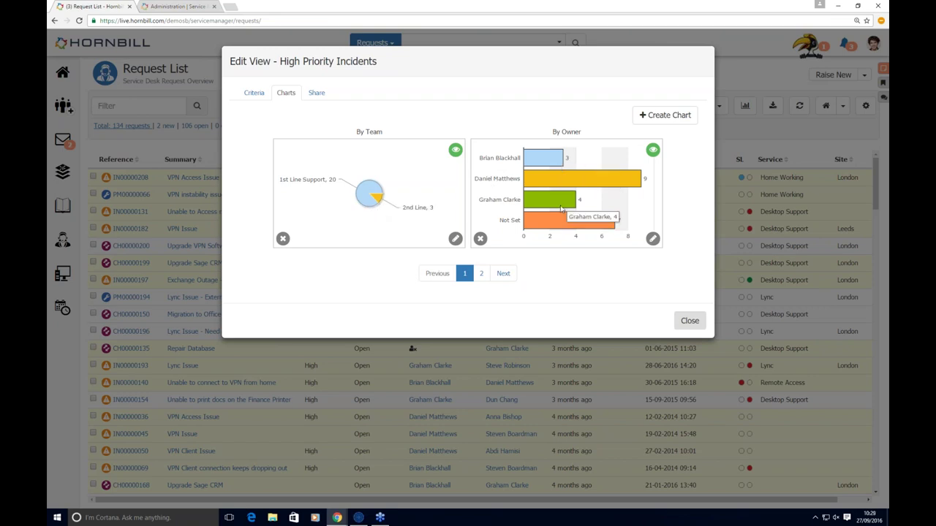
click(504, 274)
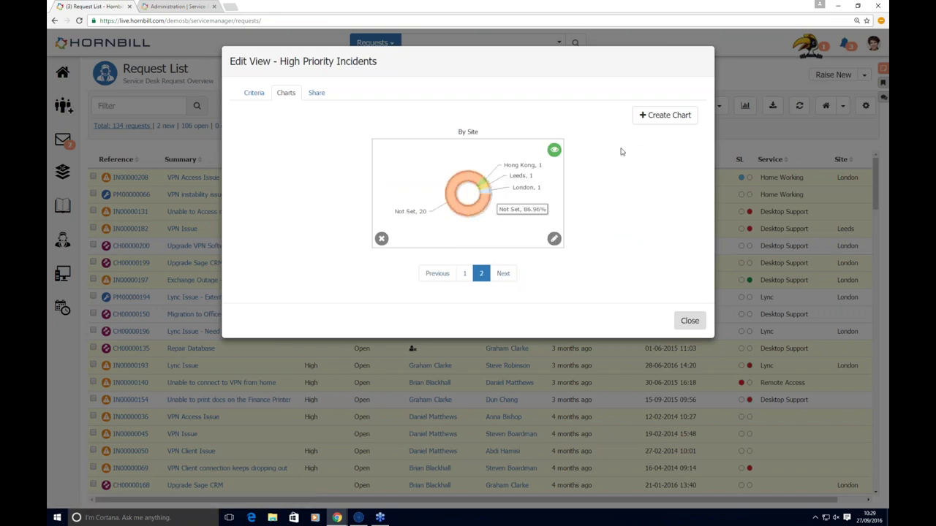
- Create and save a doughnut chart titled Customer with Customer as the X-axis for High Priority Incidents, and open the request dashboards
click(662, 115)
click(344, 233)
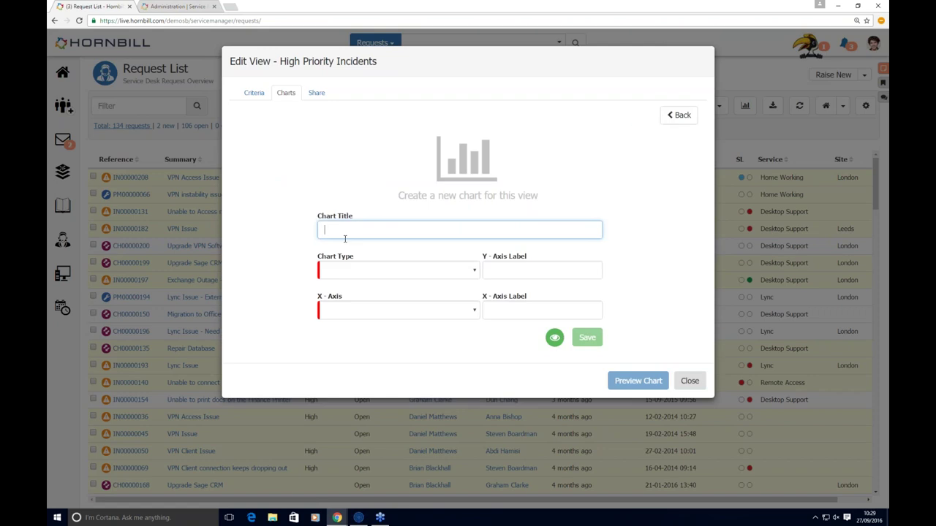
text(Customer)
click(359, 270)
click(366, 358)
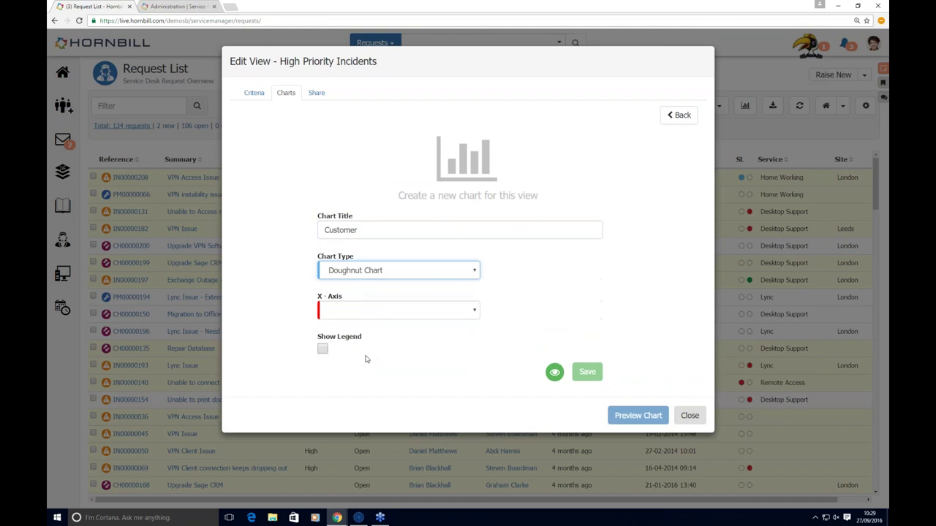
click(458, 310)
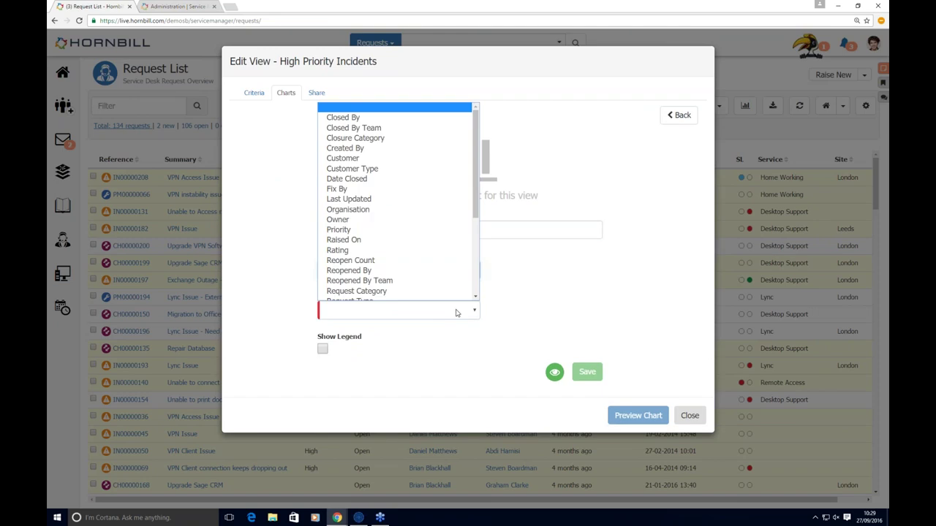
click(358, 152)
click(623, 424)
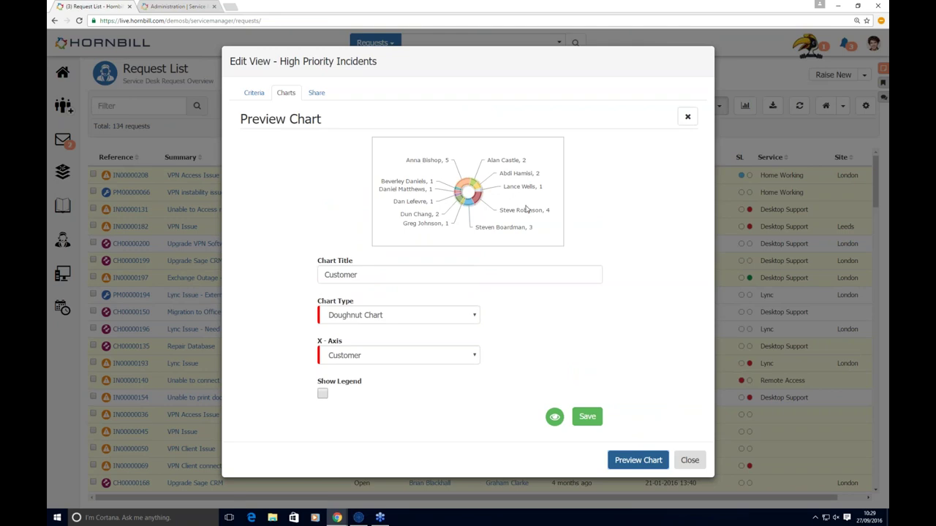
click(587, 417)
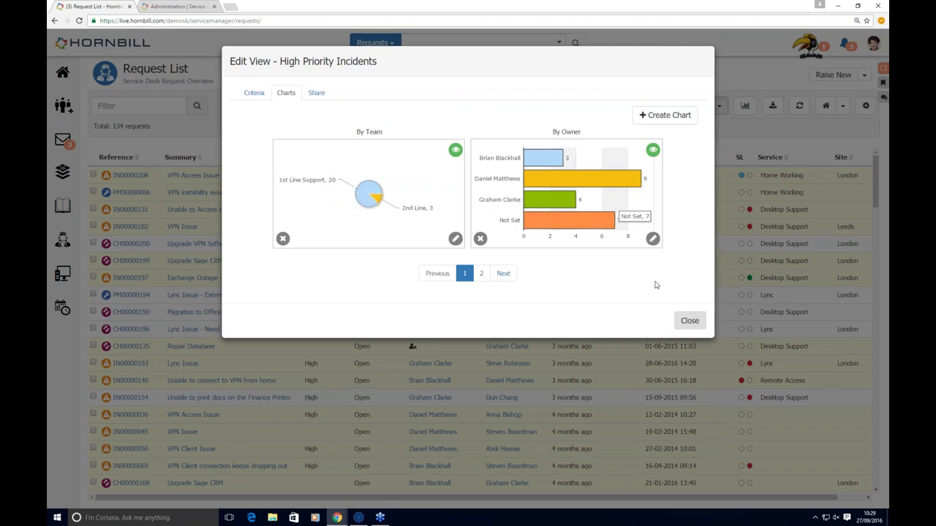
click(687, 319)
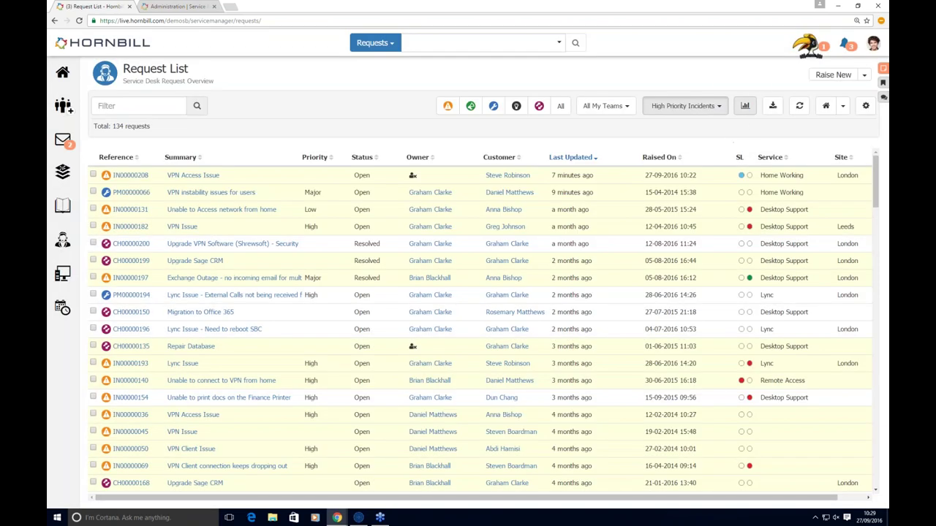
click(745, 106)
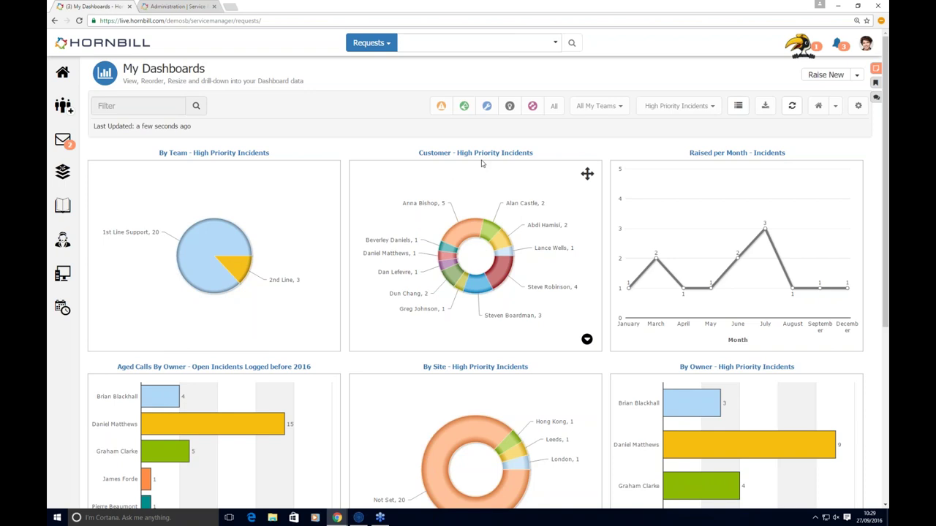
- Move the Customer chart after the Raised per Month chart on the dashboard, and drill down into the July incidents
drag(587, 173, 852, 168)
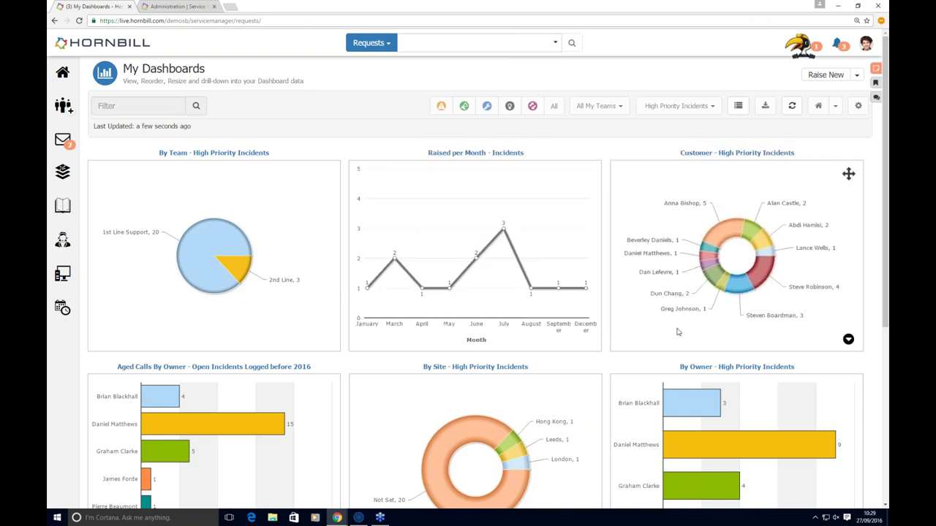
click(504, 231)
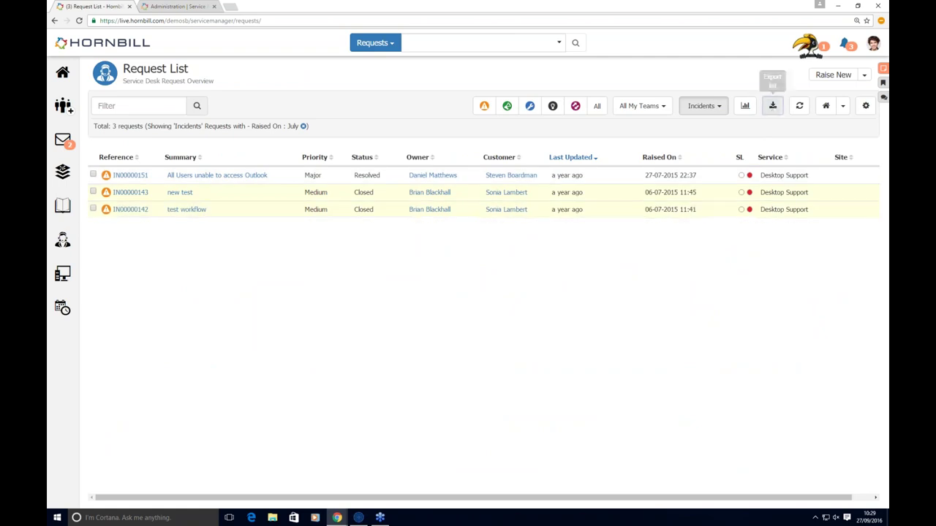
- Review the available export columns without exporting the list, and view the Service Desk mailbox before returning to the request list
click(773, 106)
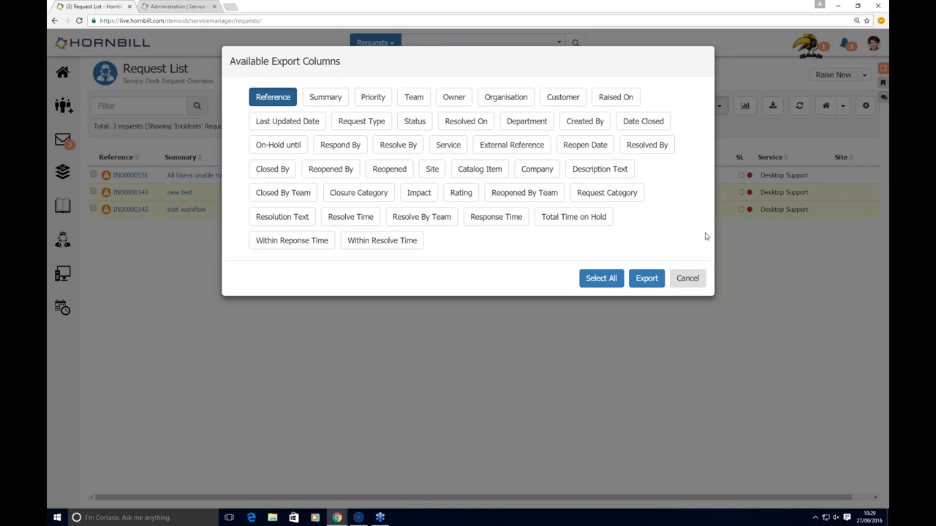
click(688, 279)
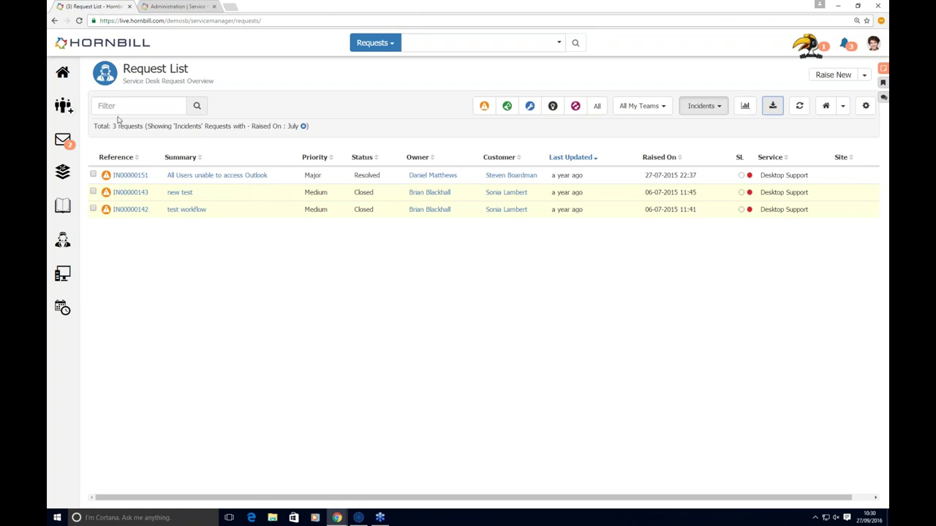
click(63, 139)
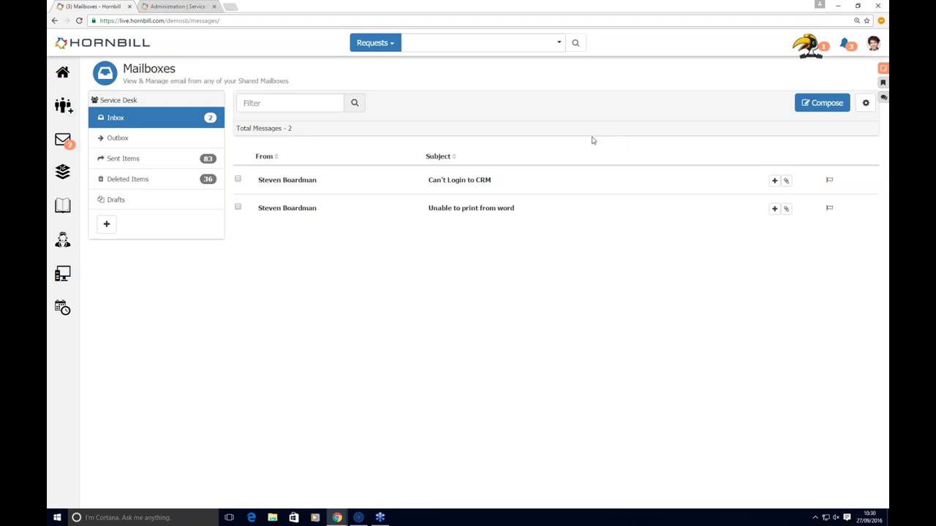
click(54, 22)
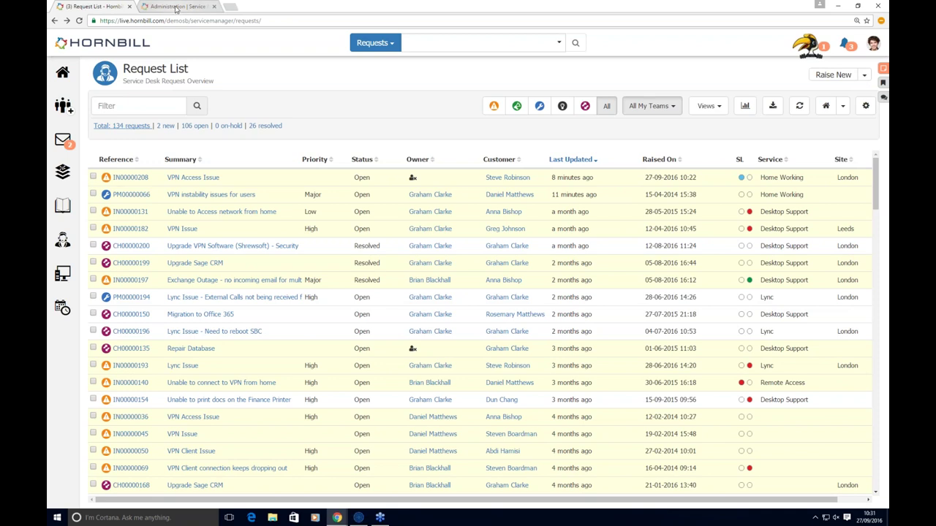
- Switch to Hornbill Administration, browse the Service Manager business processes, and open the Change Process workflow
click(177, 7)
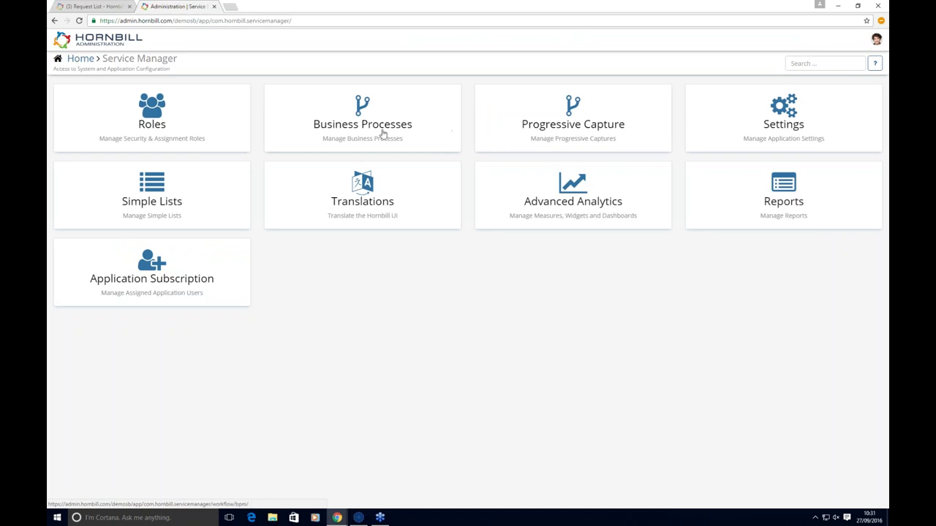
click(430, 142)
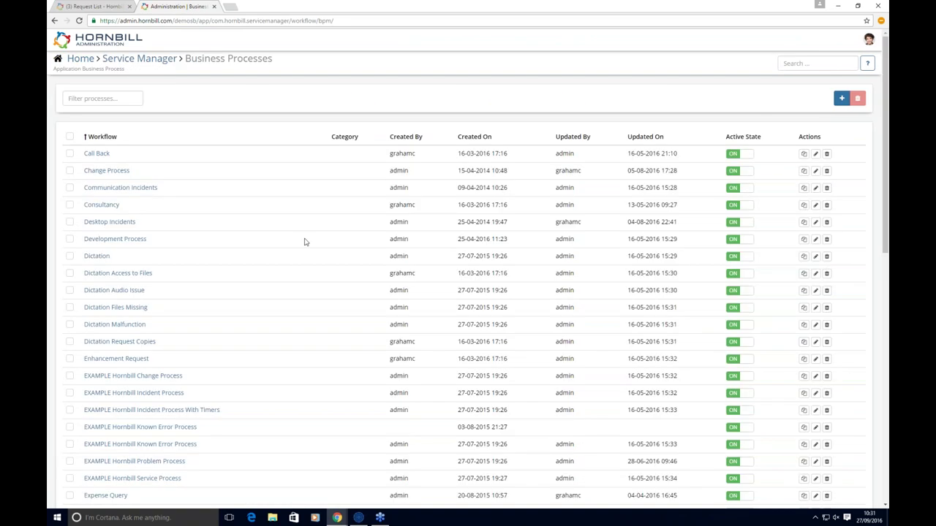
scroll(300, 317, down, 3)
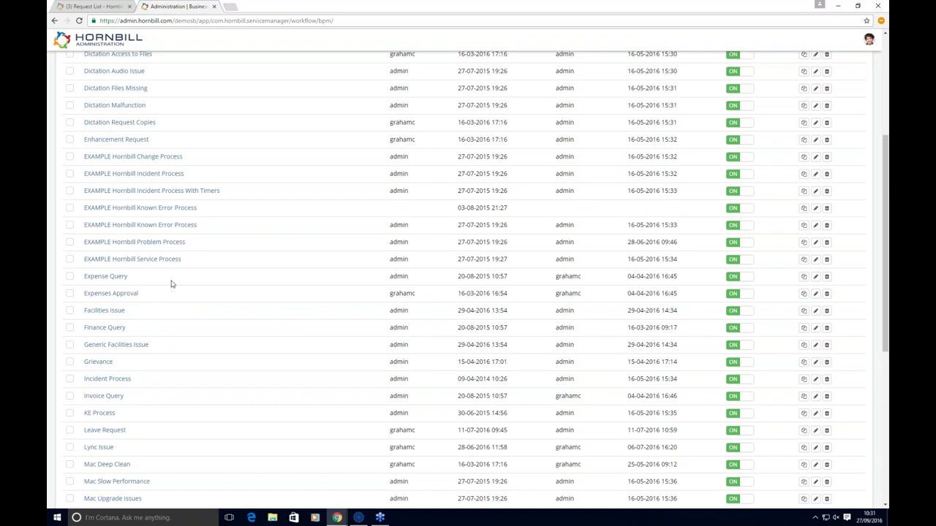
scroll(324, 244, up, 3)
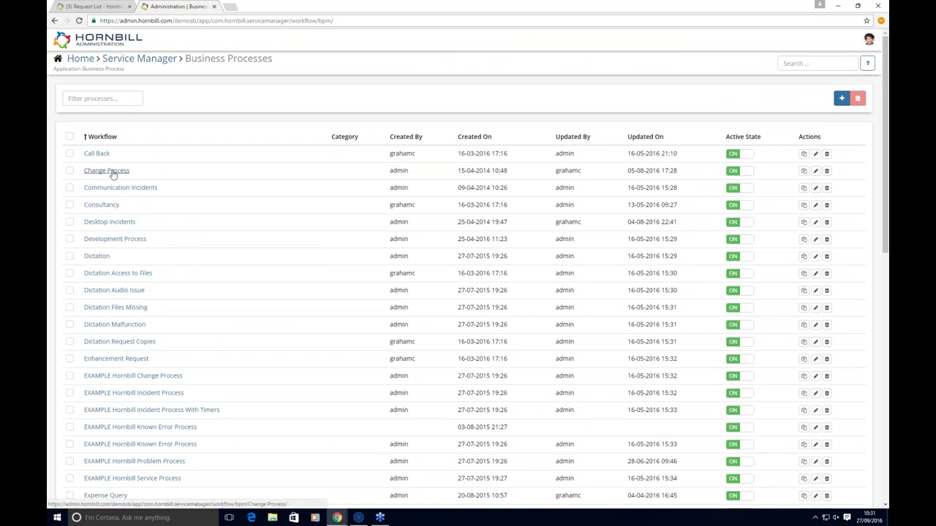
click(110, 171)
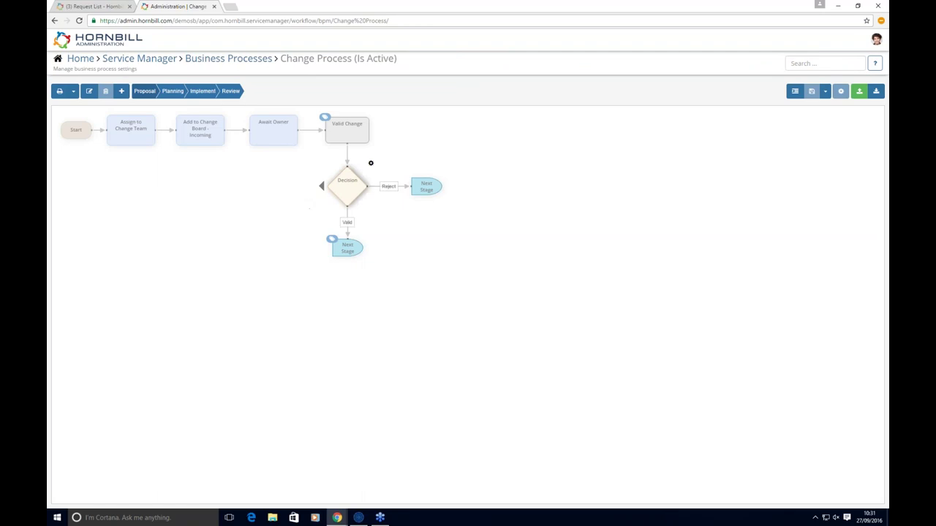
- View the node types that can follow the Proposal stage's decision without adding one, and view the Planning stage
drag(321, 187, 260, 249)
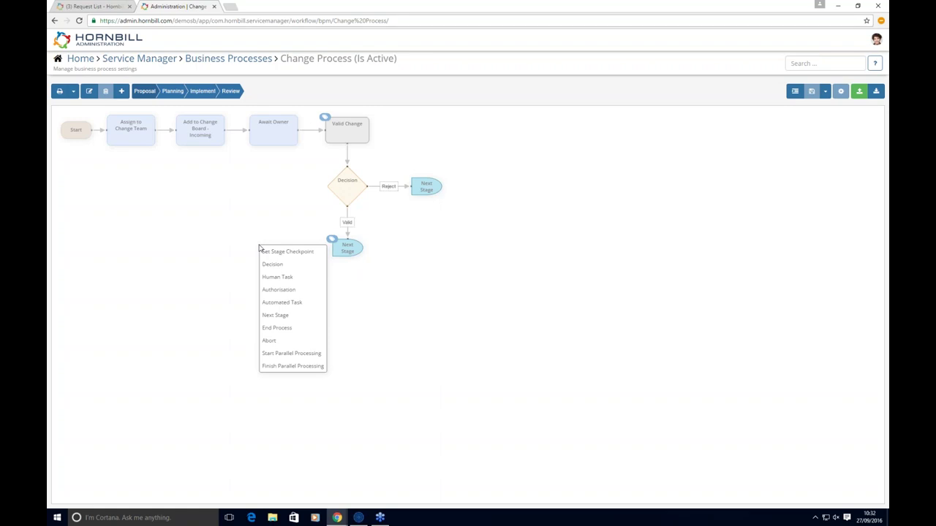
click(231, 182)
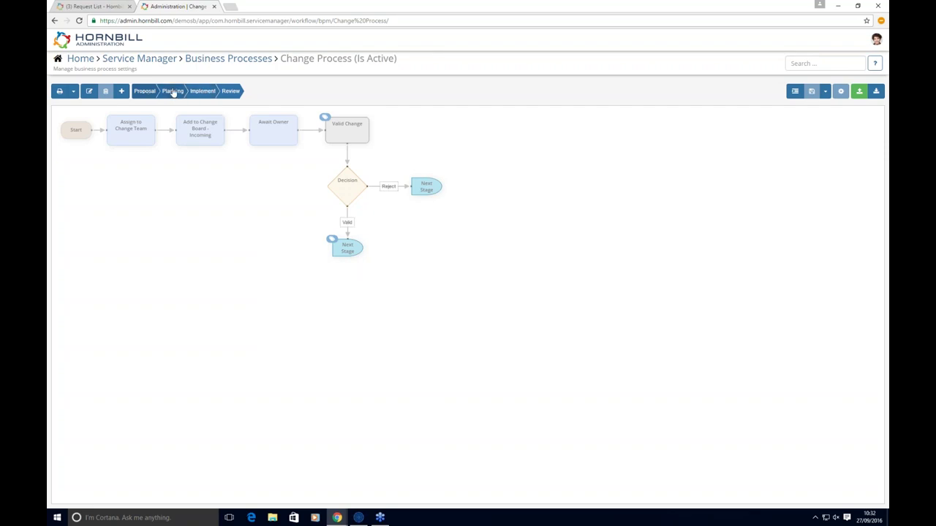
click(172, 91)
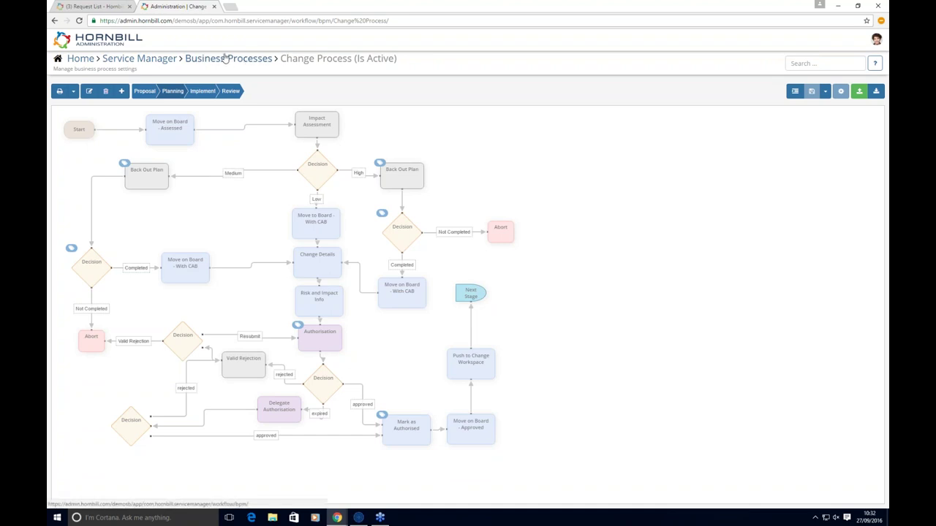
- Browse Service Manager's progressive captures, and open the "new request" flow
click(131, 60)
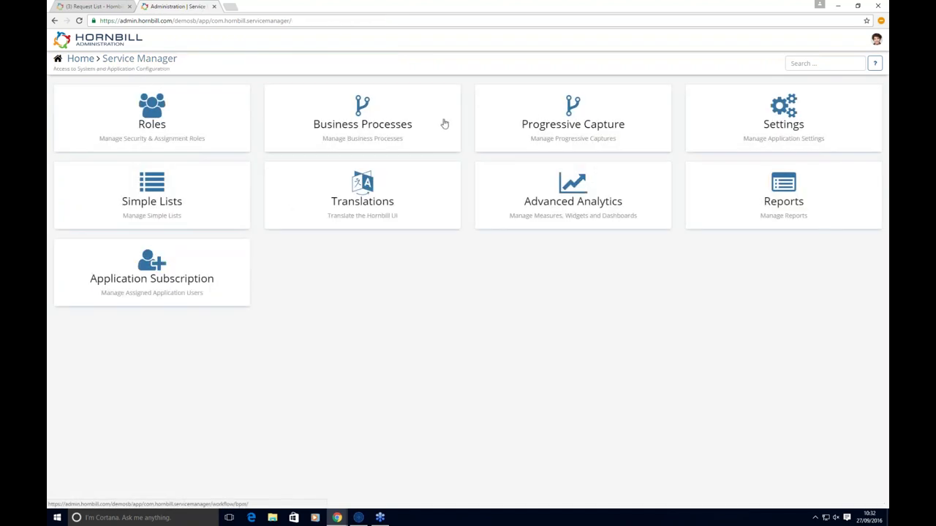
click(536, 119)
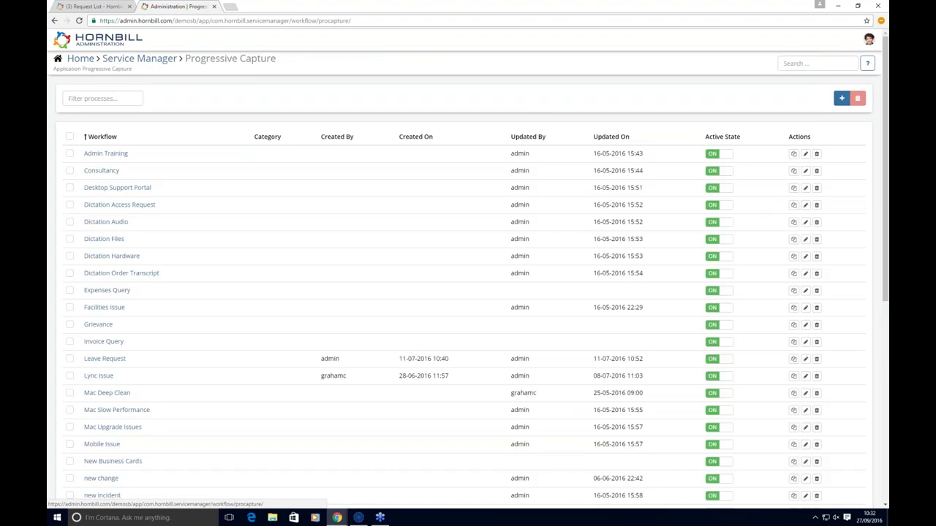
scroll(402, 230, down, 3)
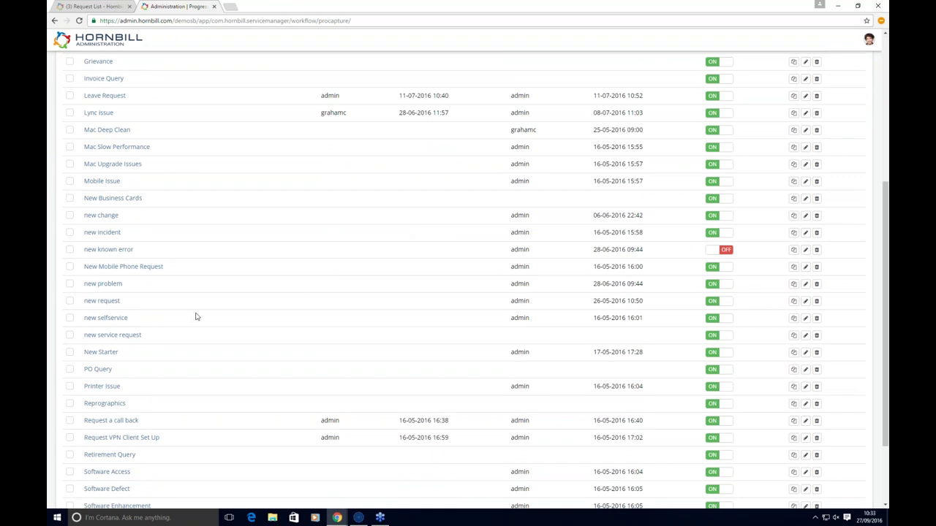
scroll(144, 329, down, 2)
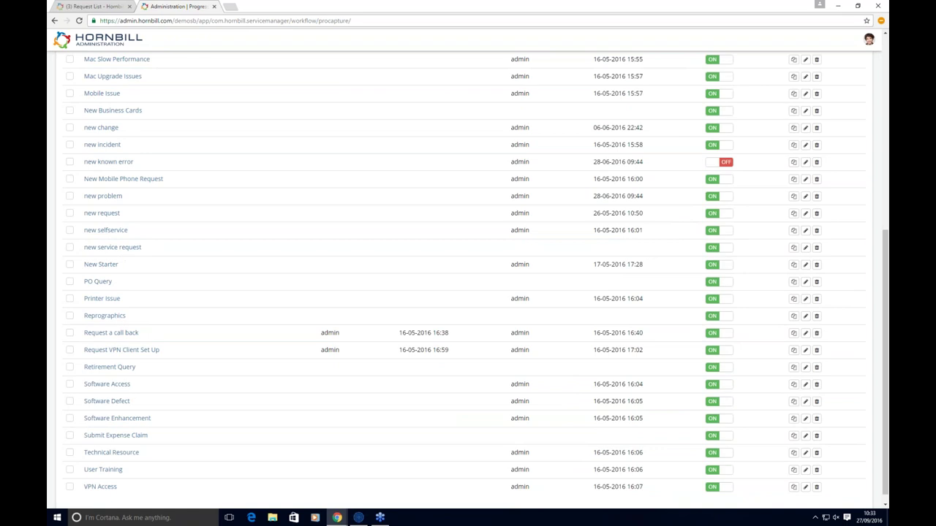
click(101, 212)
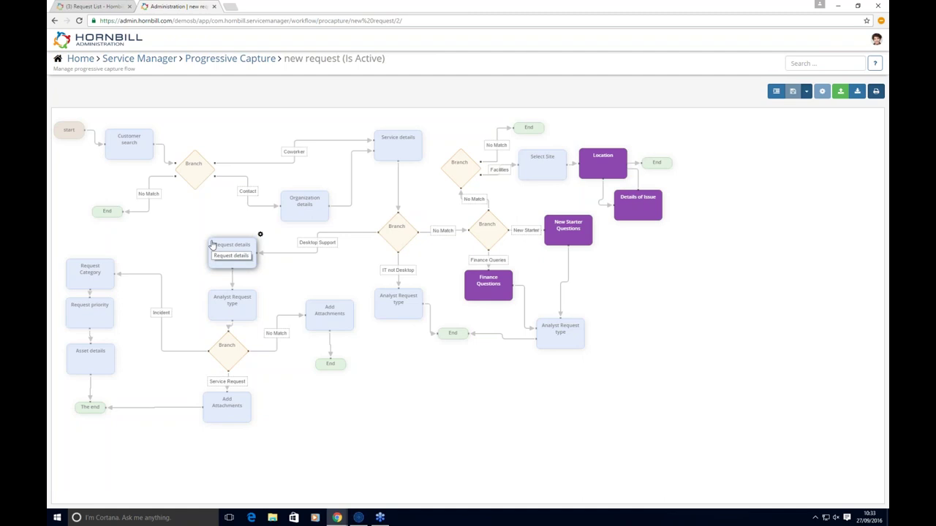
- Return to the request list, raise a new request without a preset type, and choose the Product Management co-worker as its customer
click(113, 9)
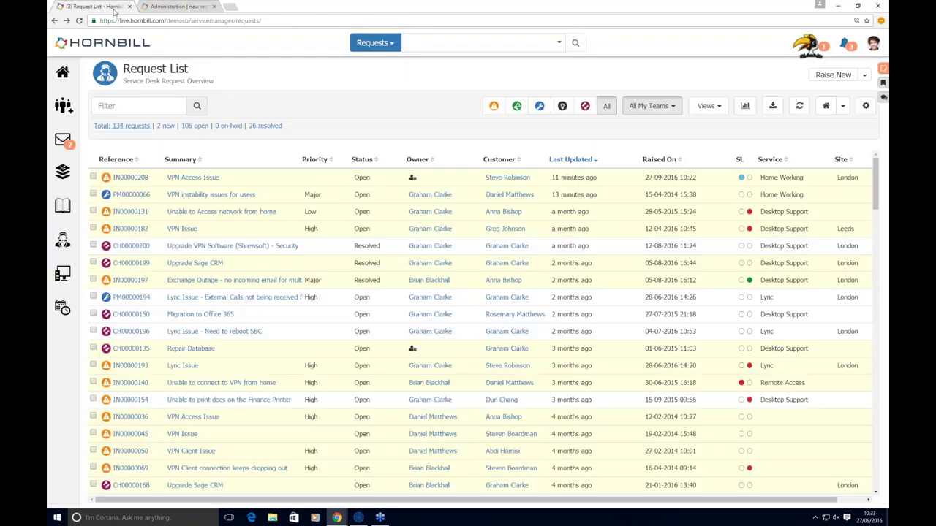
click(861, 81)
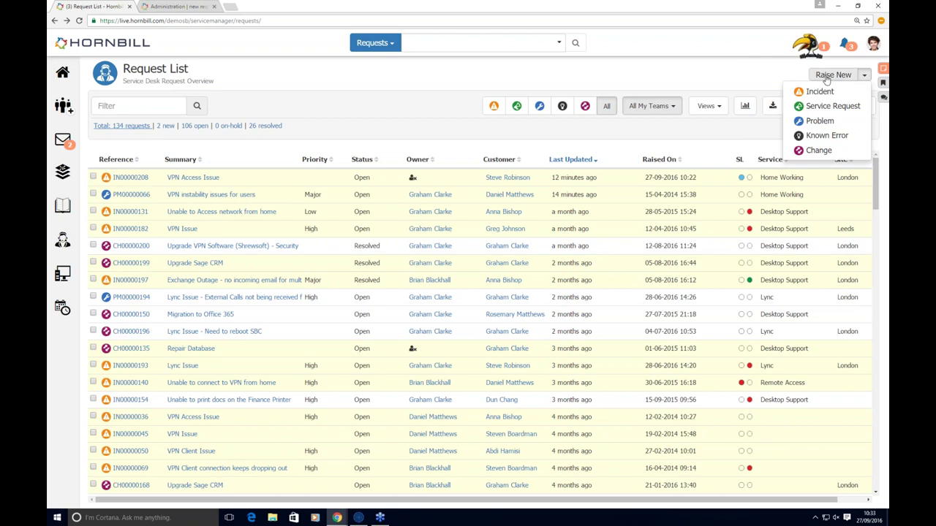
click(827, 76)
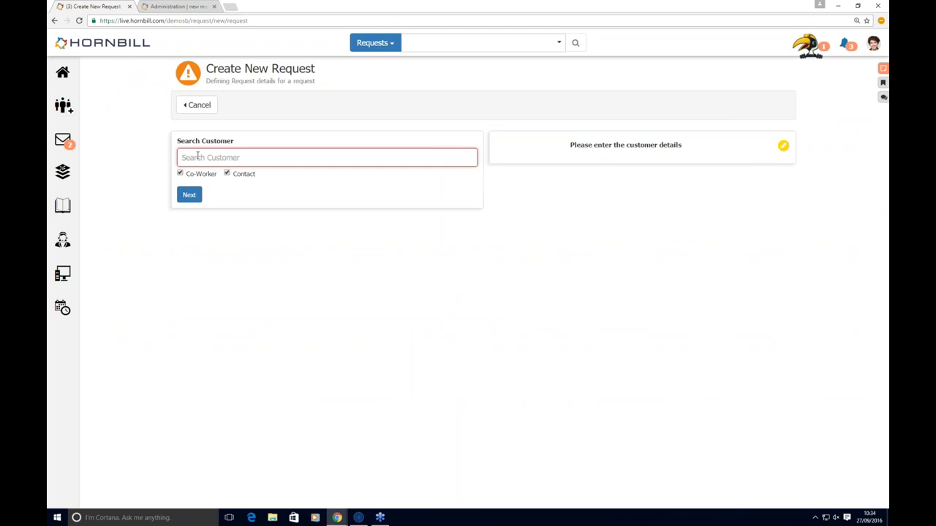
text(steve)
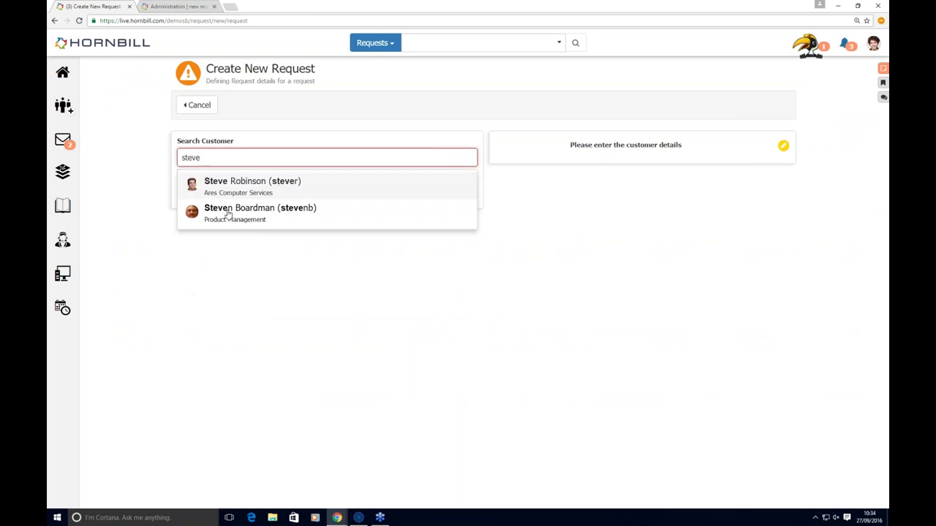
click(232, 212)
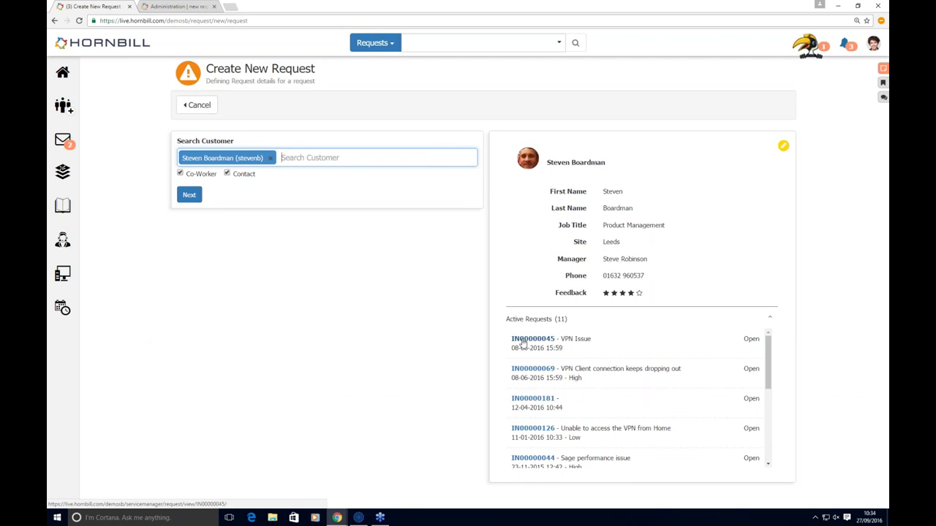
mouse_move(522, 344)
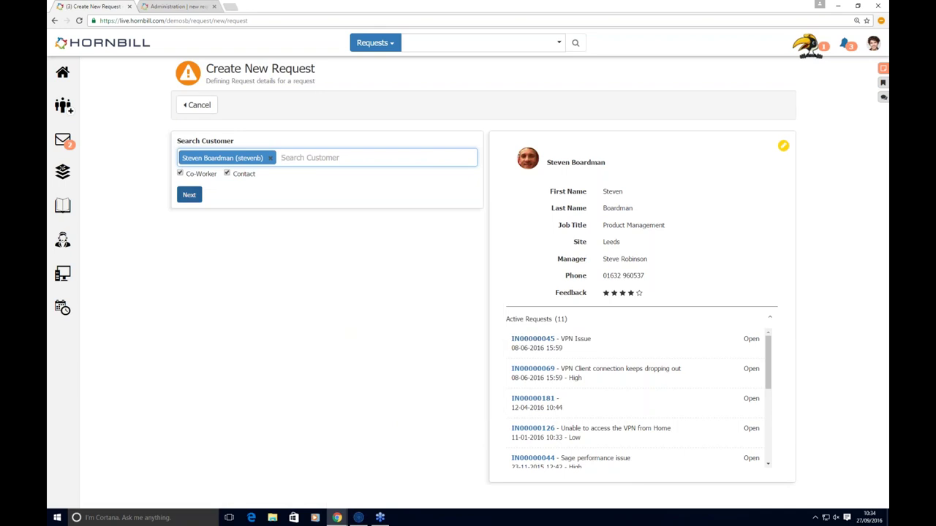
click(188, 195)
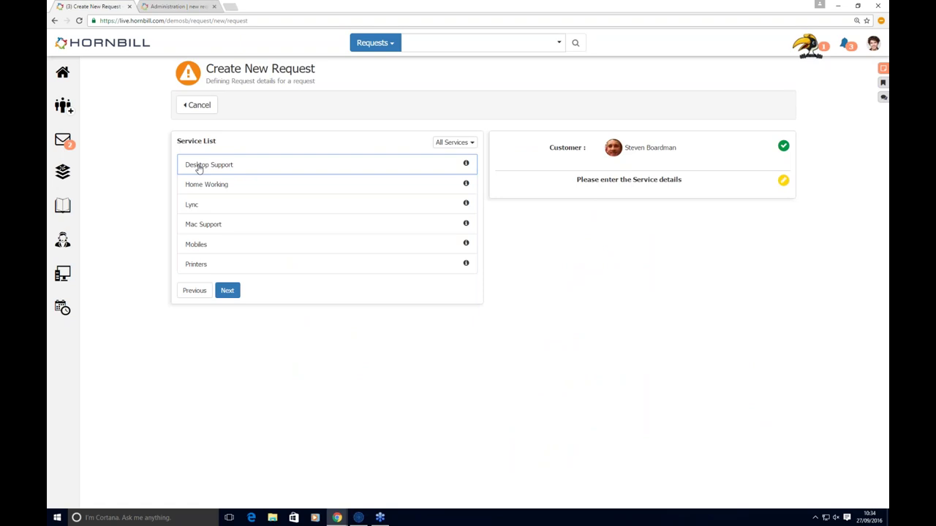
- Look through the Mac Support, Lync and Home Working options, and choose Desktop Support as the request's service
click(220, 229)
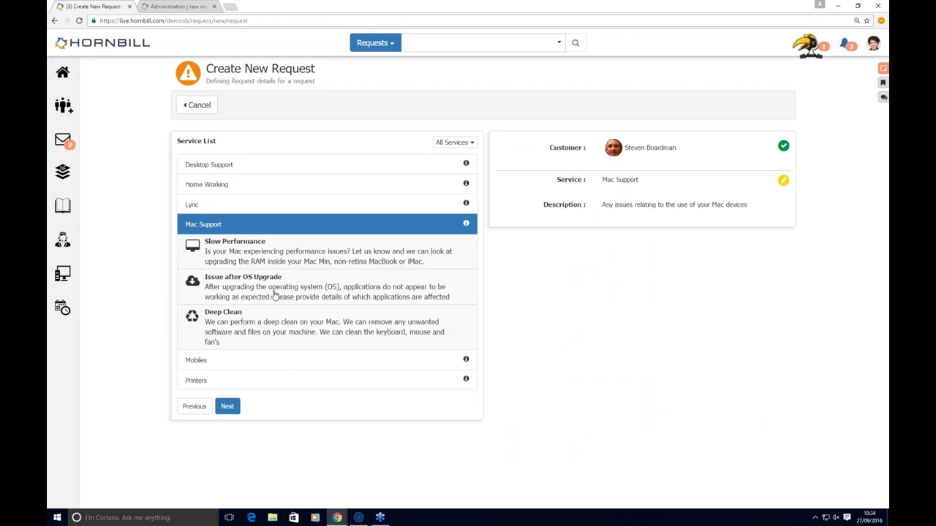
click(269, 207)
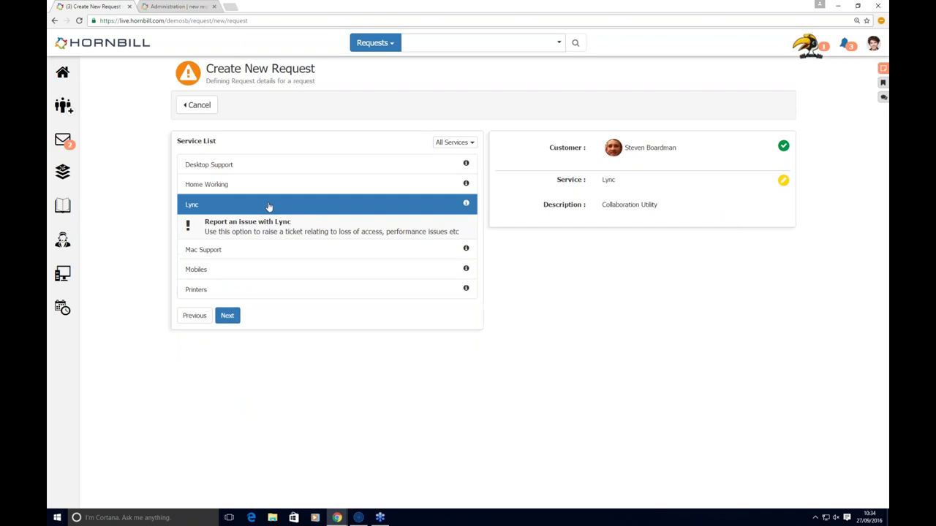
click(251, 188)
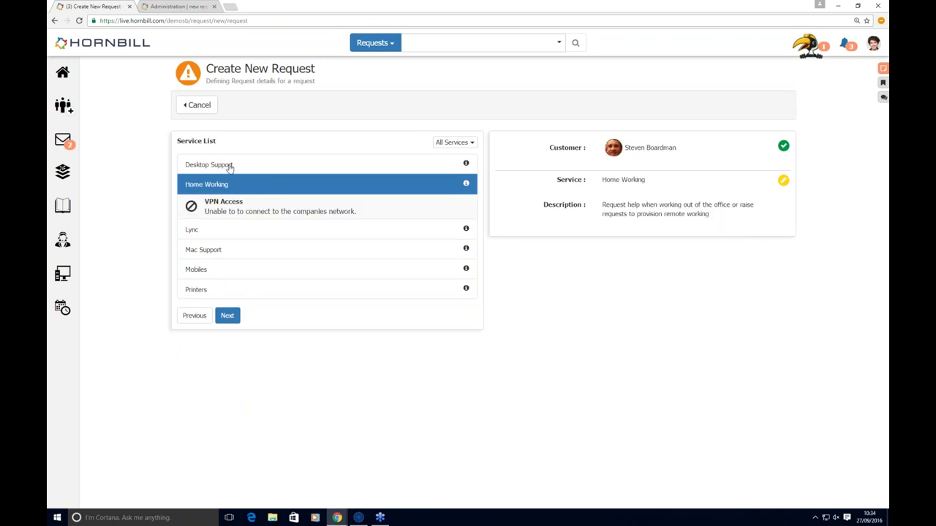
click(230, 168)
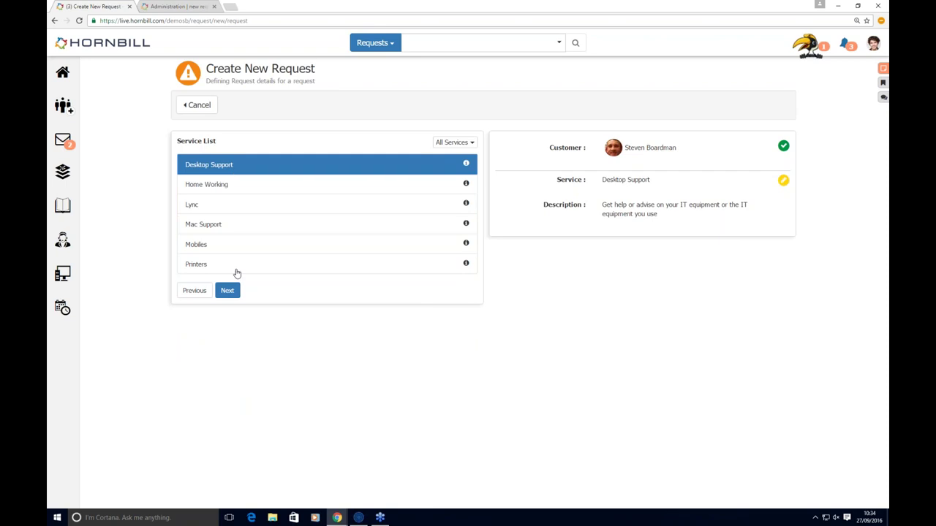
click(229, 291)
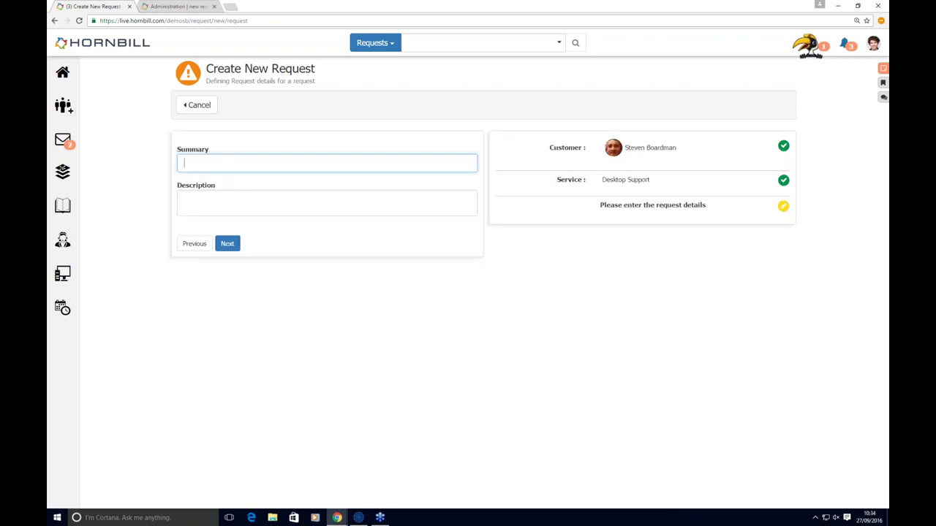
- Enter the summary "unable to connect" and description "not able to work remotely", and set the request type to Change
text(unable to connec)
text(t)
key(Tab)
text(n)
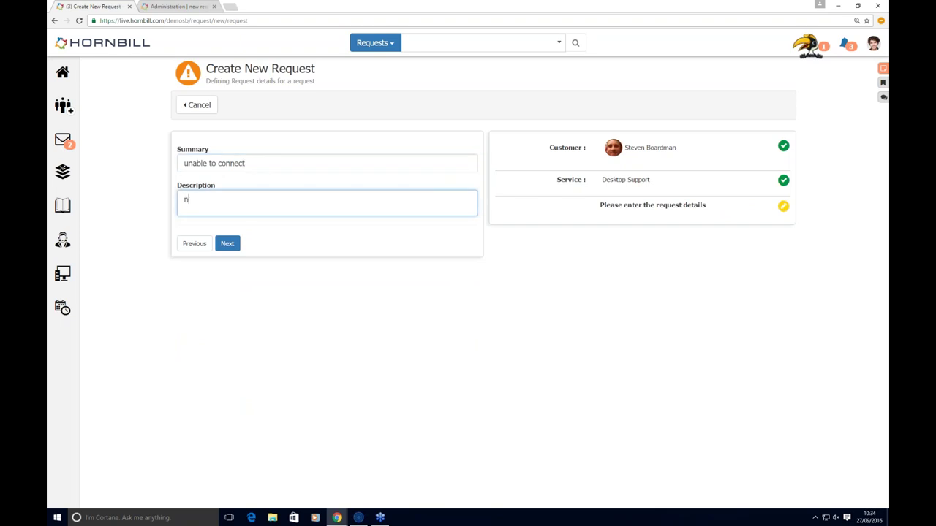
text(ot able to work remotely)
click(227, 244)
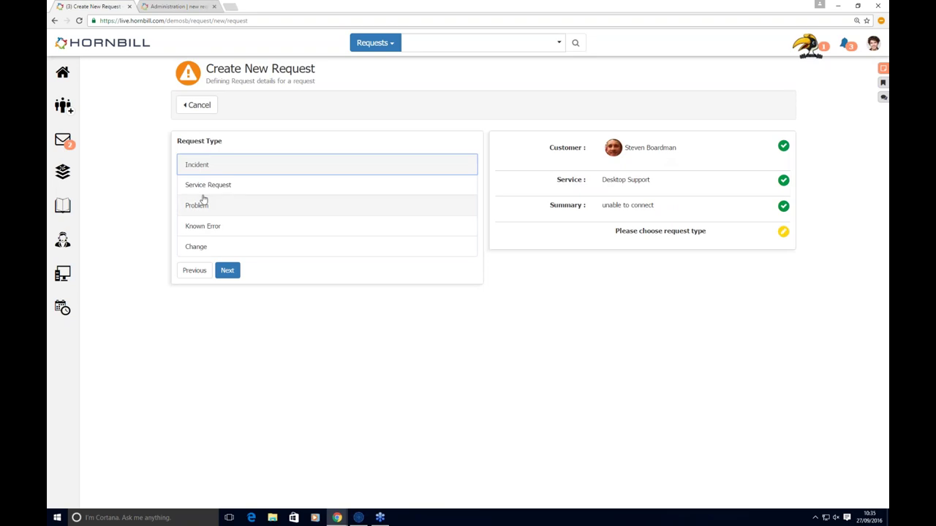
click(218, 248)
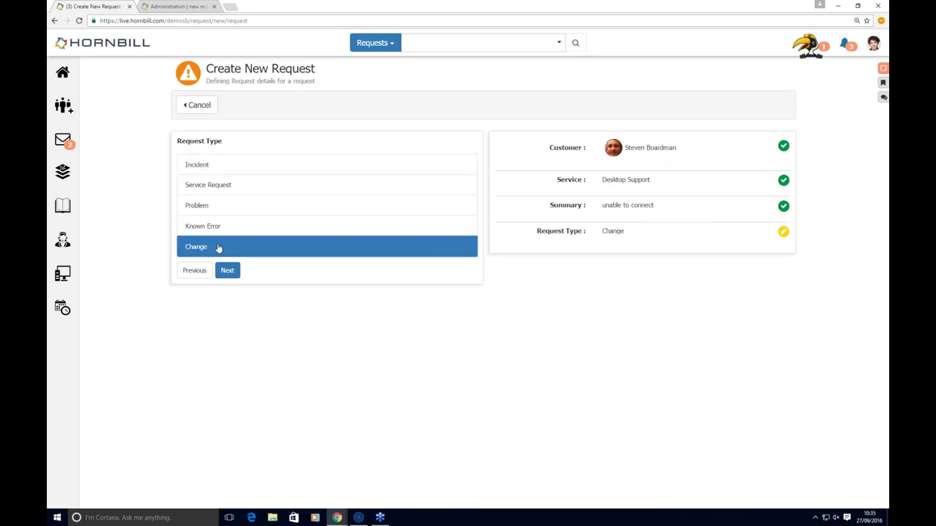
click(228, 269)
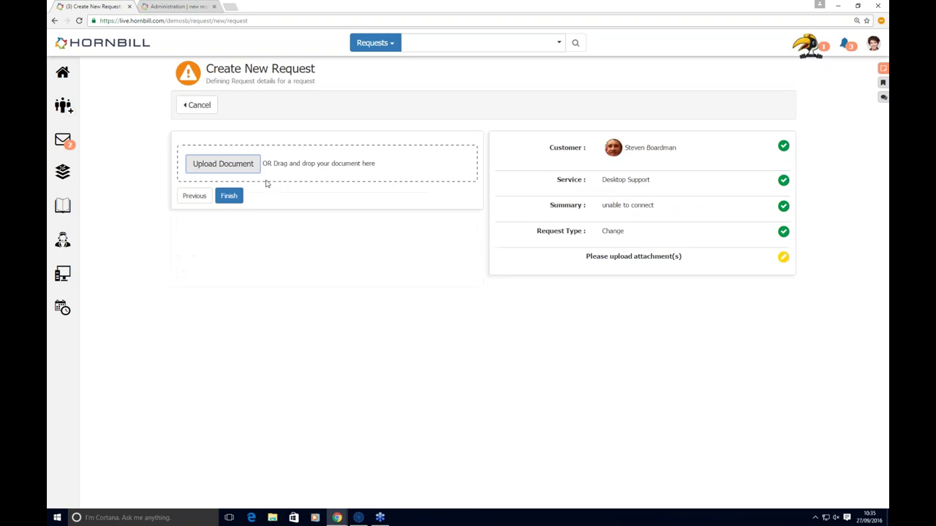
- Return to the request type stage of the new request and change the type to Incident
click(192, 204)
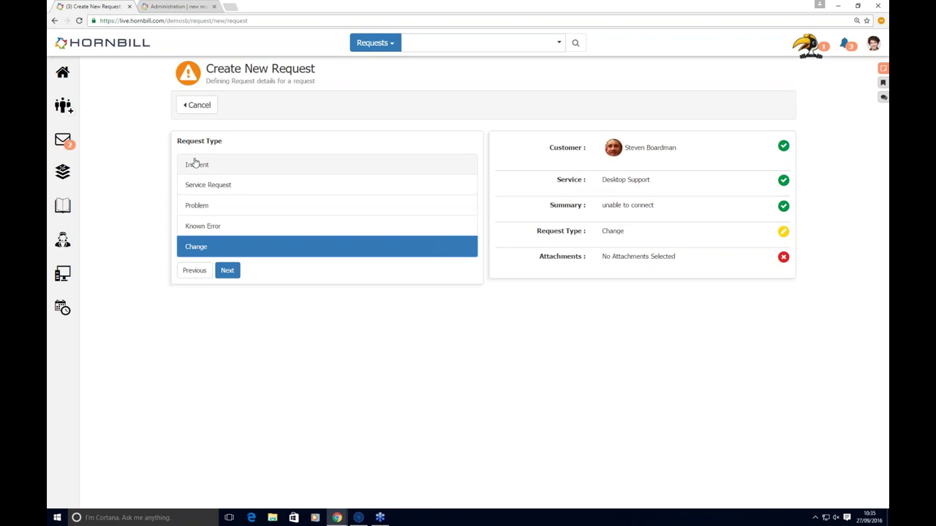
click(195, 167)
click(229, 272)
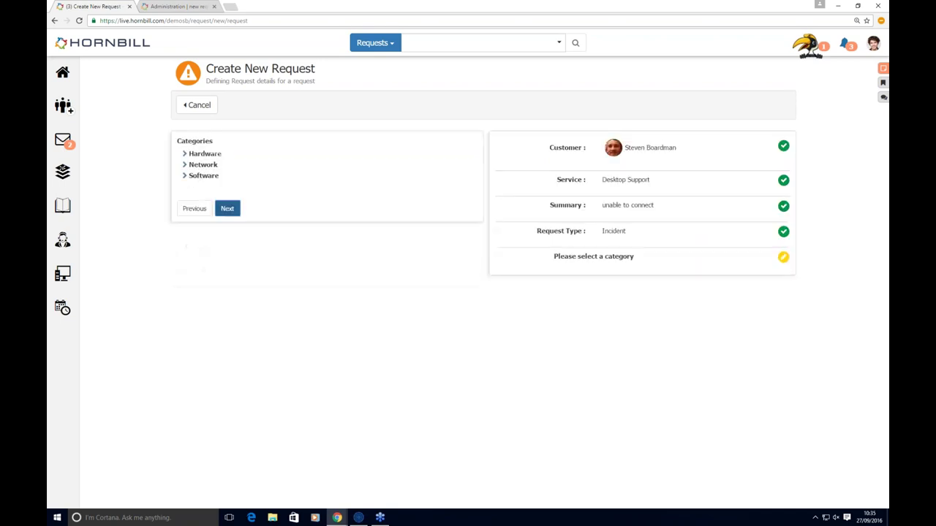
- Categorise the incident as Network > VPN Access and set its priority to High
click(184, 165)
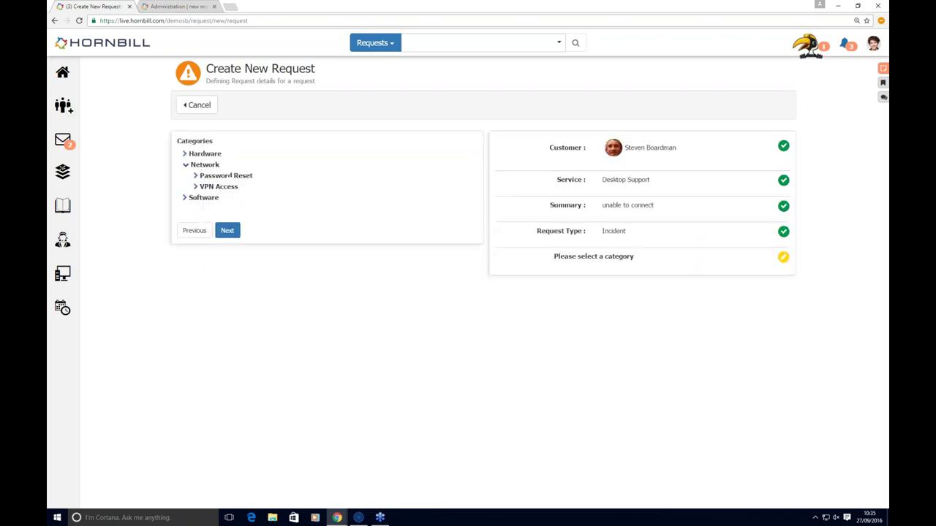
click(210, 188)
click(226, 237)
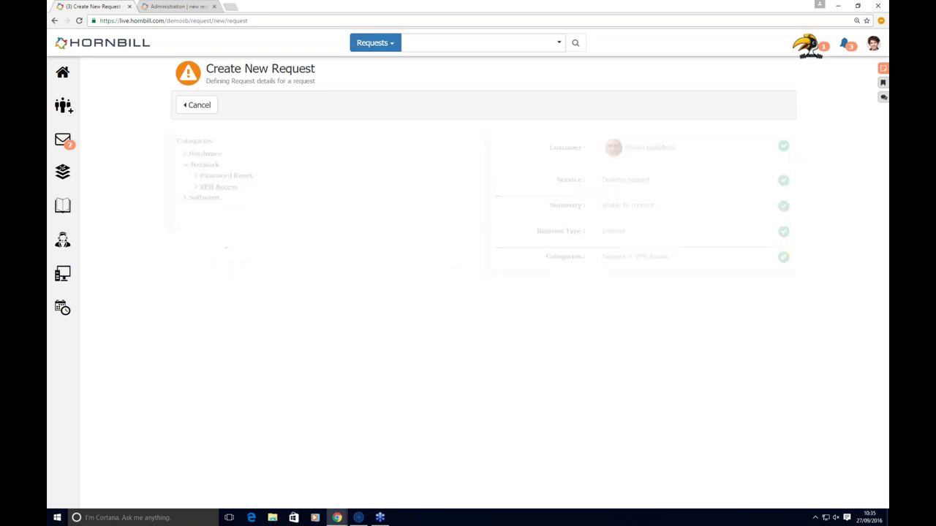
click(227, 158)
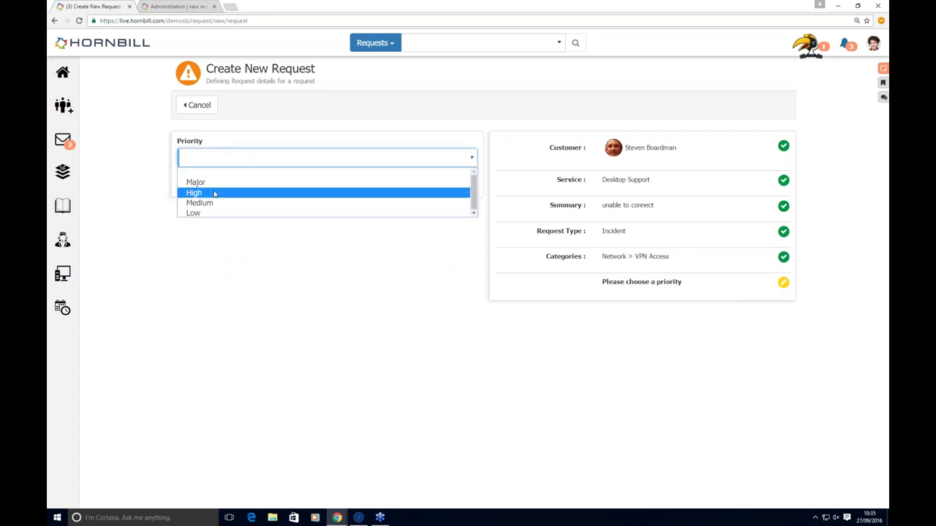
click(211, 193)
click(227, 182)
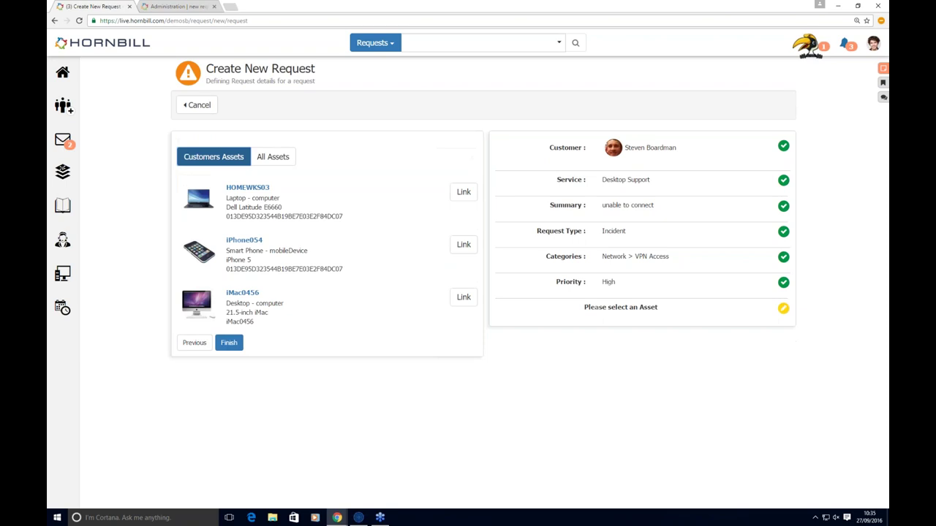
- Link the customer's HOMEWKS03 laptop and iPhone054 smart phone to the incident, and finish raising it
click(463, 191)
click(464, 244)
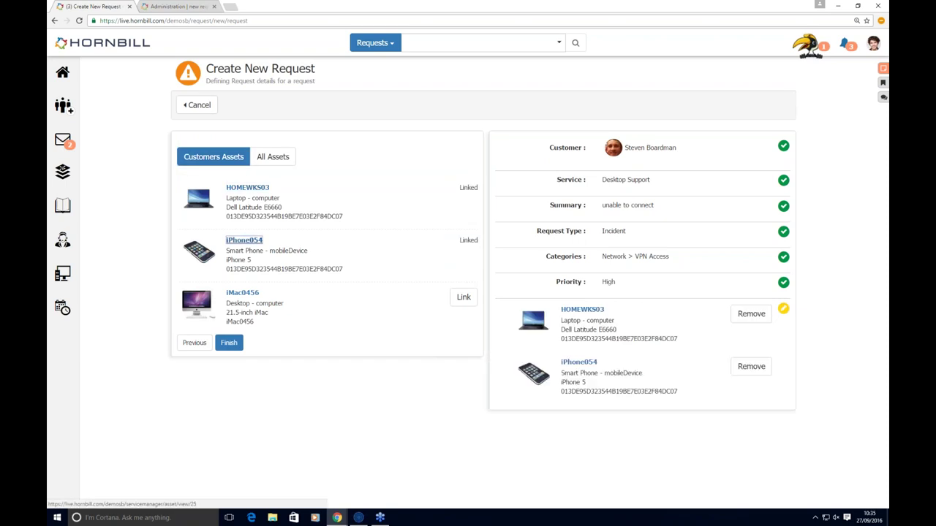
click(228, 342)
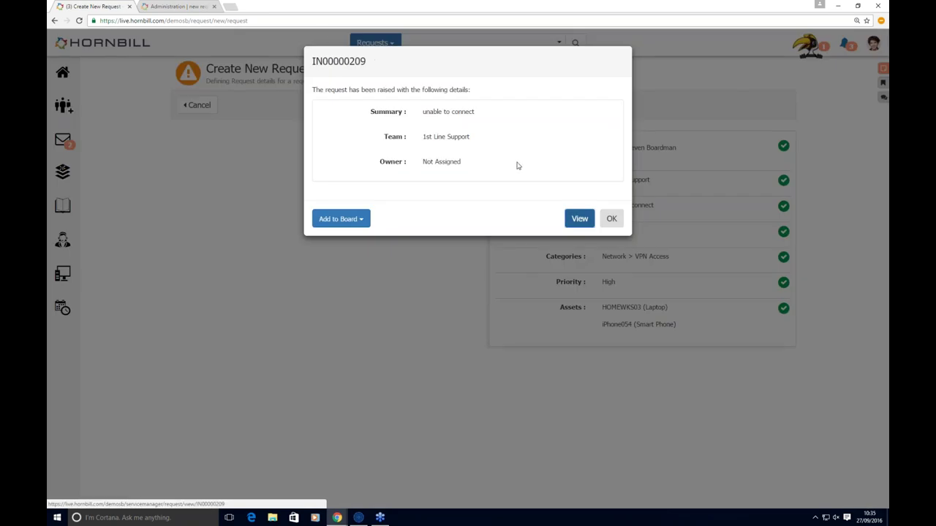
- Open the newly raised incident and assign it to the analyst shown as online in the 1st Line Support team
click(580, 219)
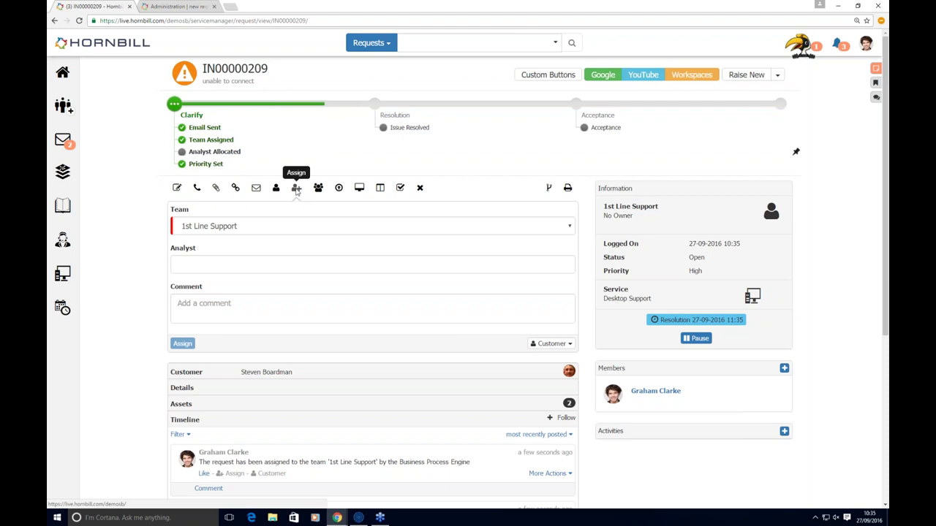
click(270, 265)
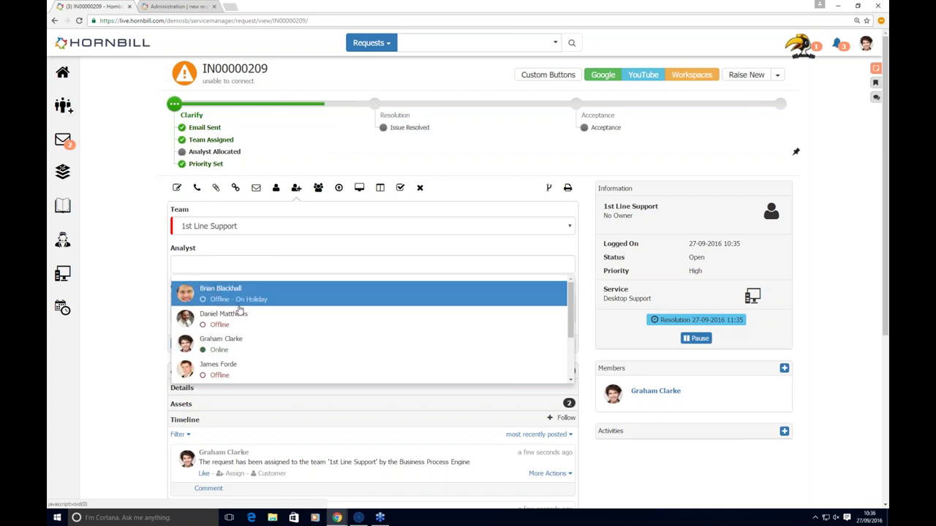
mouse_move(257, 306)
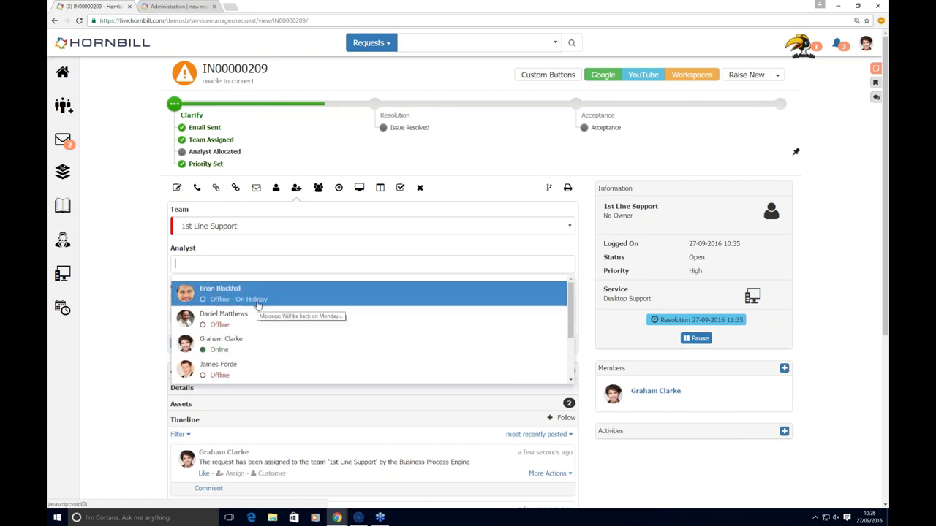
click(227, 345)
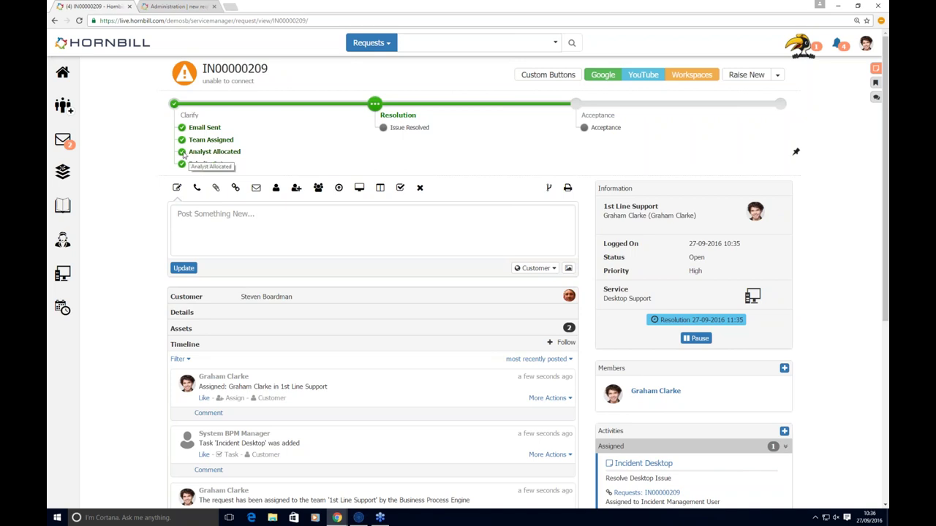
- Review the incident's timeline entries and its assigned activities
scroll(626, 400, down, 2)
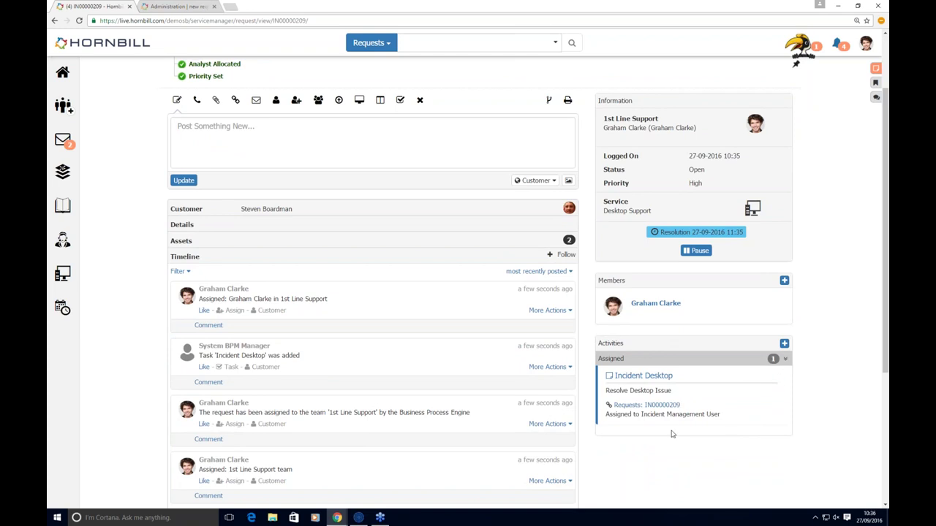
scroll(672, 434, down, 2)
scroll(672, 434, up, 3)
scroll(672, 435, down, 2)
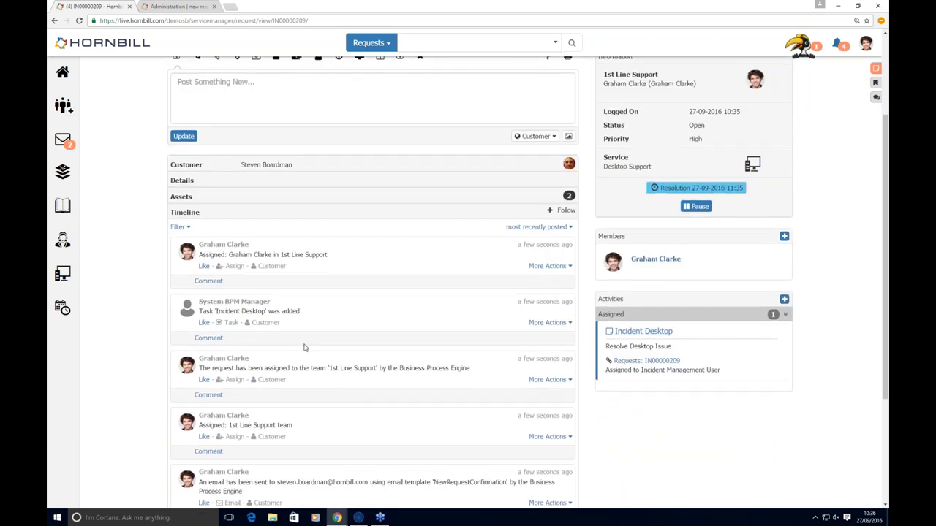
scroll(305, 348, up, 2)
scroll(306, 348, up, 1)
- Post an update with the text "error" and a pasted screenshot to the incident's timeline
click(199, 223)
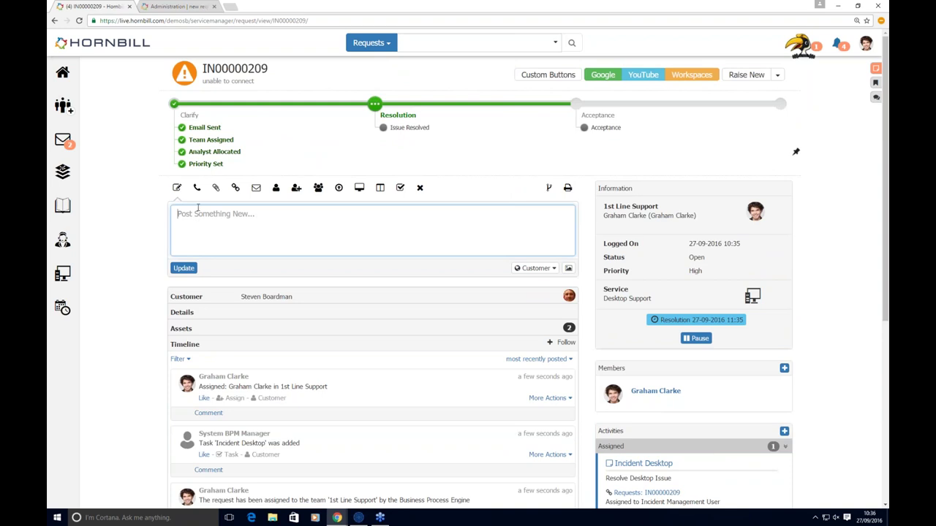
right_click(198, 207)
click(228, 260)
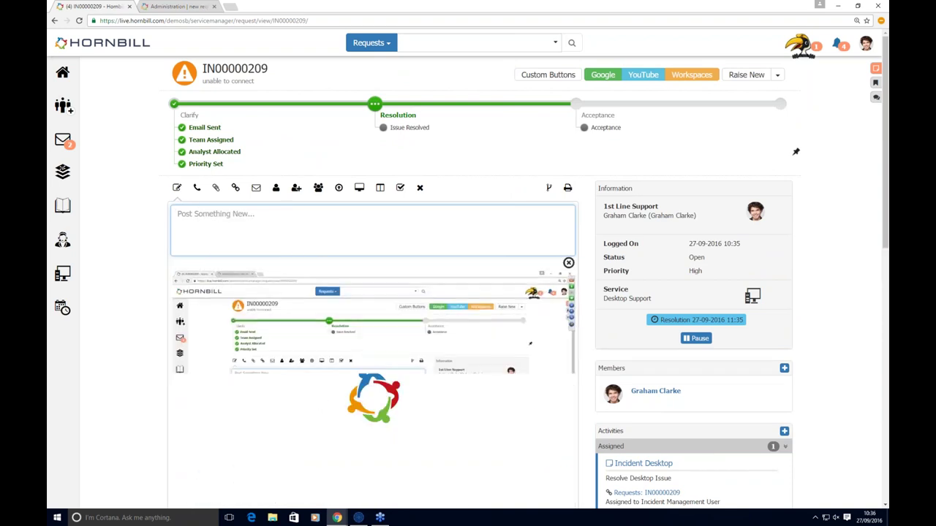
text(err)
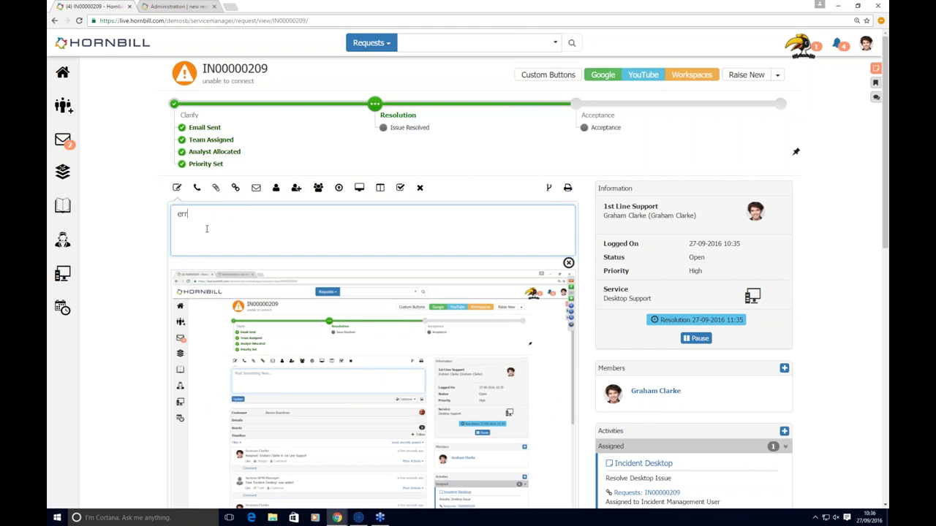
text(or)
scroll(136, 288, down, 1)
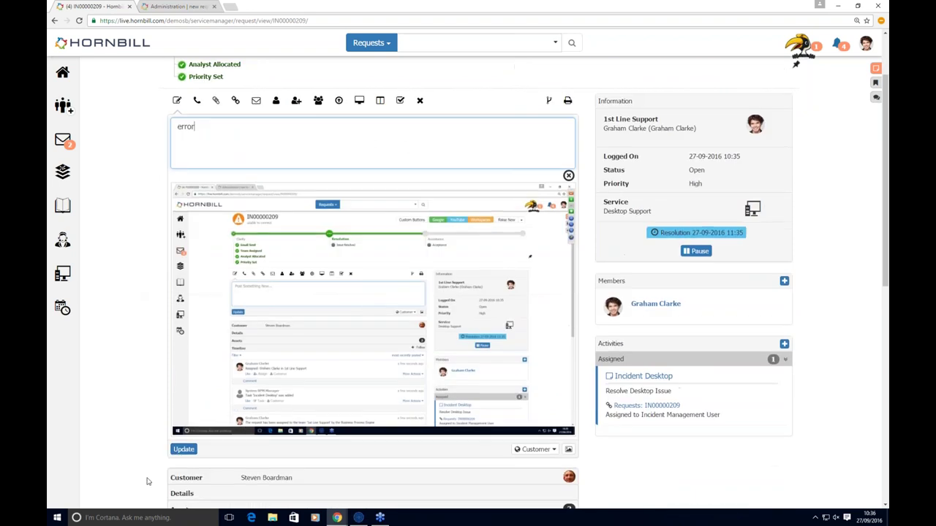
click(182, 450)
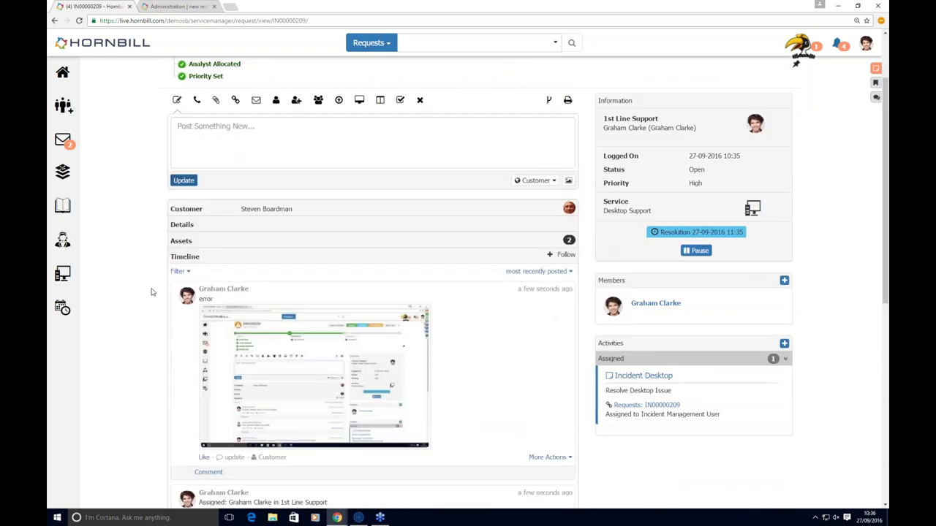
scroll(151, 292, down, 1)
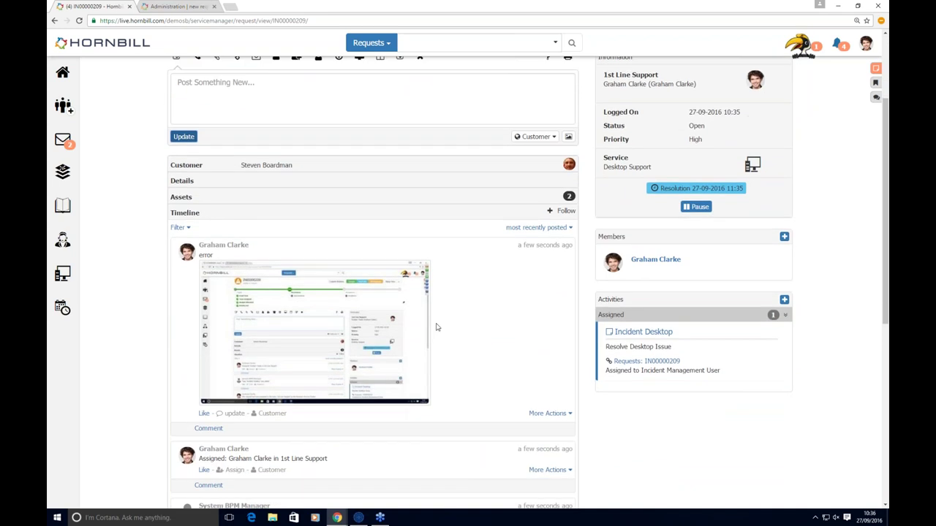
scroll(438, 328, up, 2)
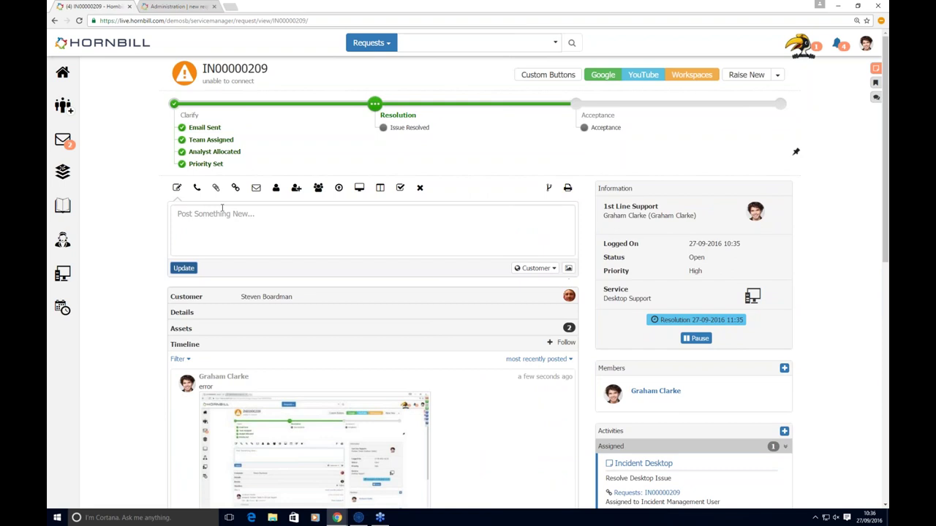
- Look at the incident's call logging and attachment forms, and search for existing requests about "vpn" to link
click(197, 188)
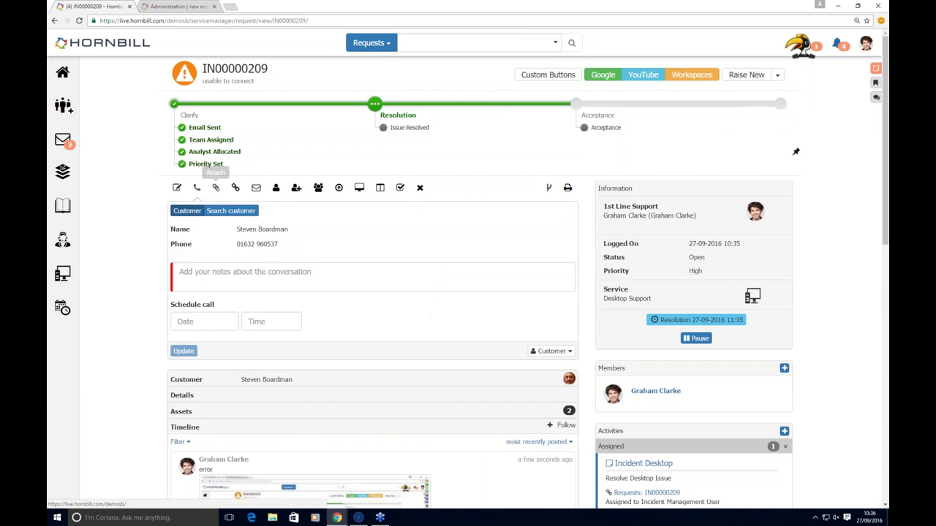
click(216, 189)
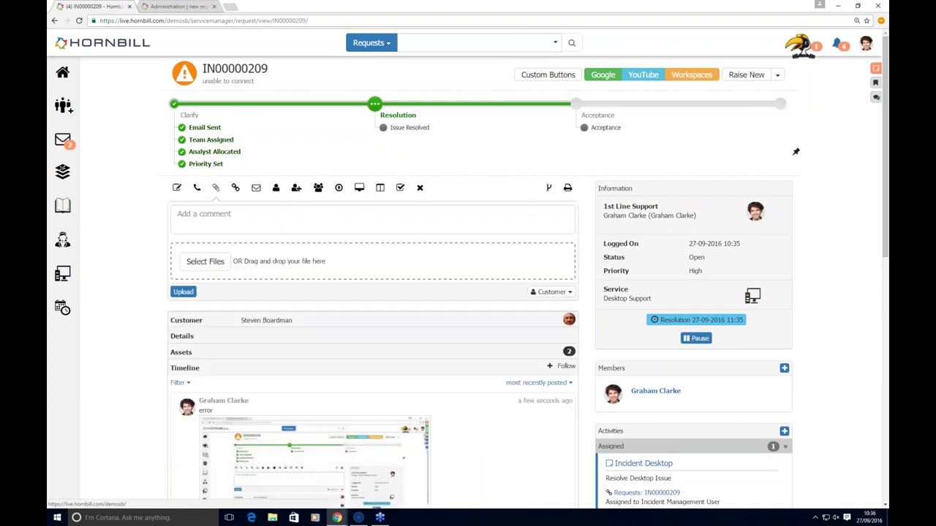
click(236, 188)
click(232, 229)
text(v)
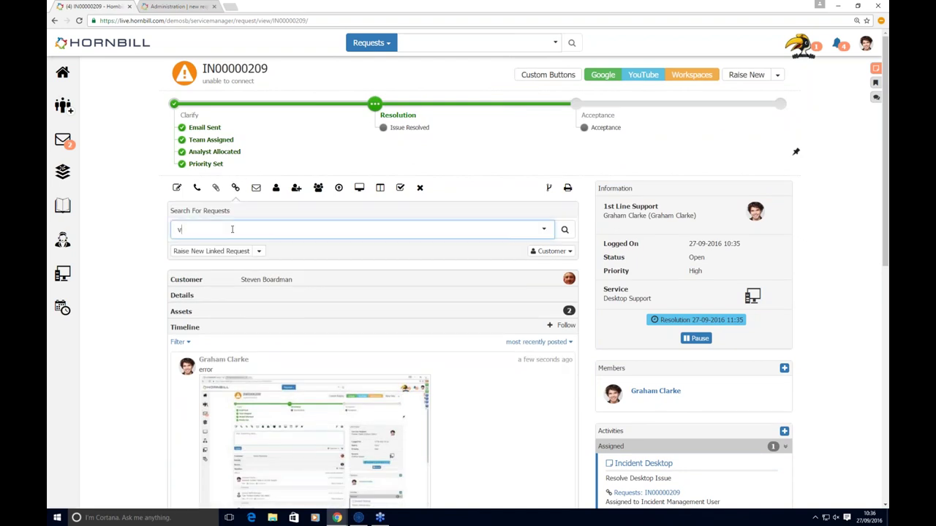
text(pn)
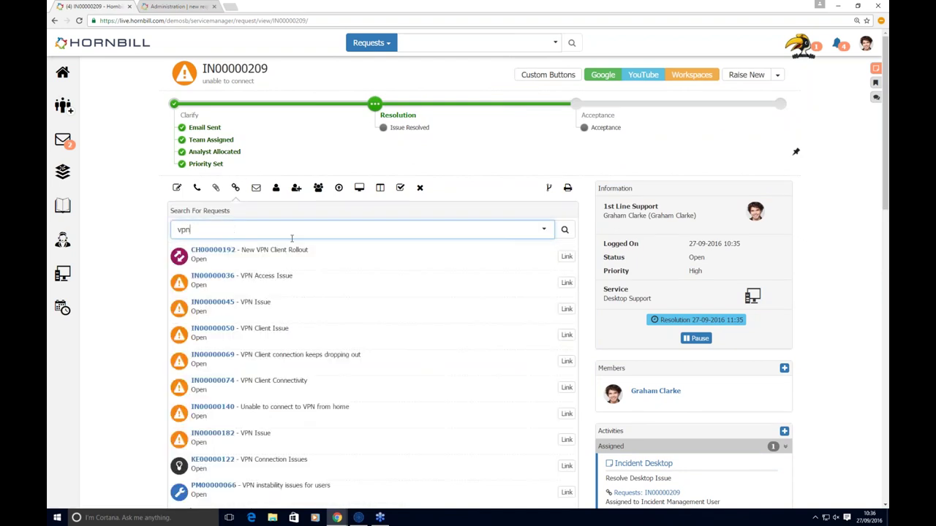
scroll(456, 280, down, 1)
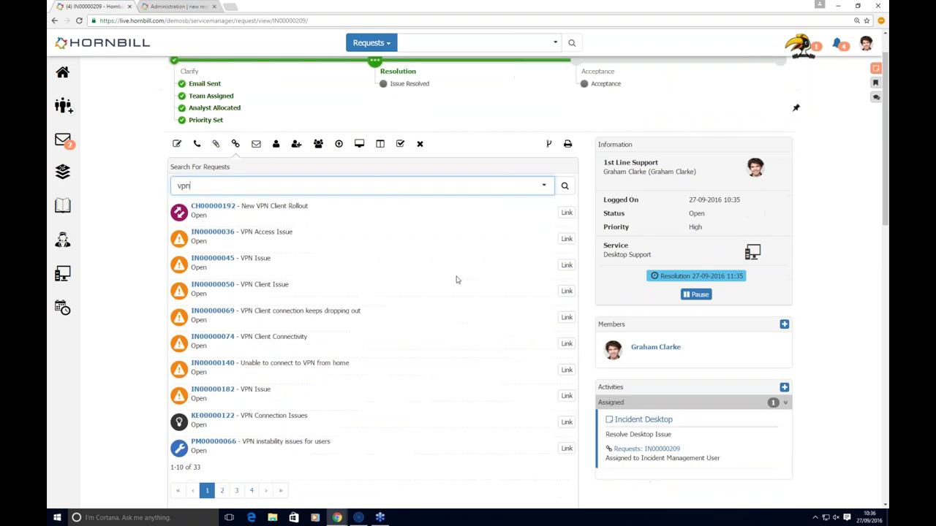
- Filter the request search to type Problem and status Open, and link the "VPN instability issues for users" problem to the incident
click(546, 187)
click(193, 206)
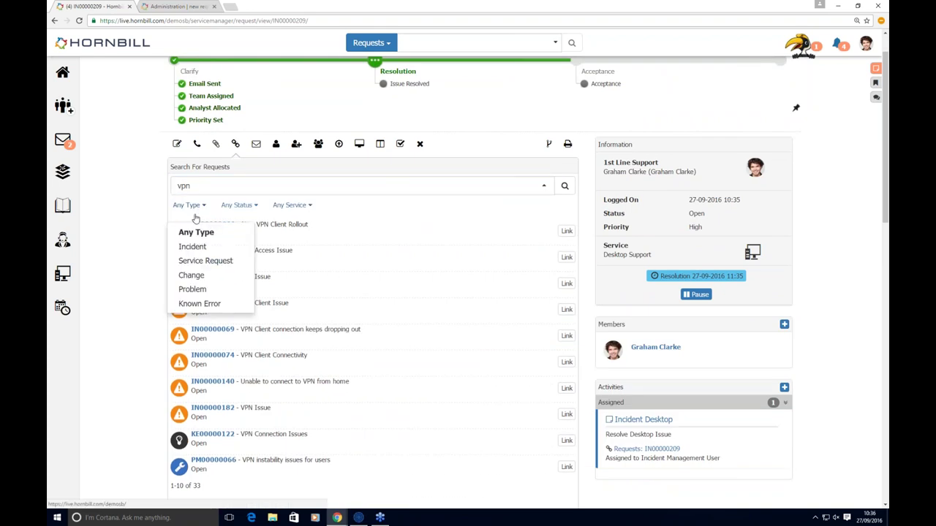
click(193, 289)
click(238, 205)
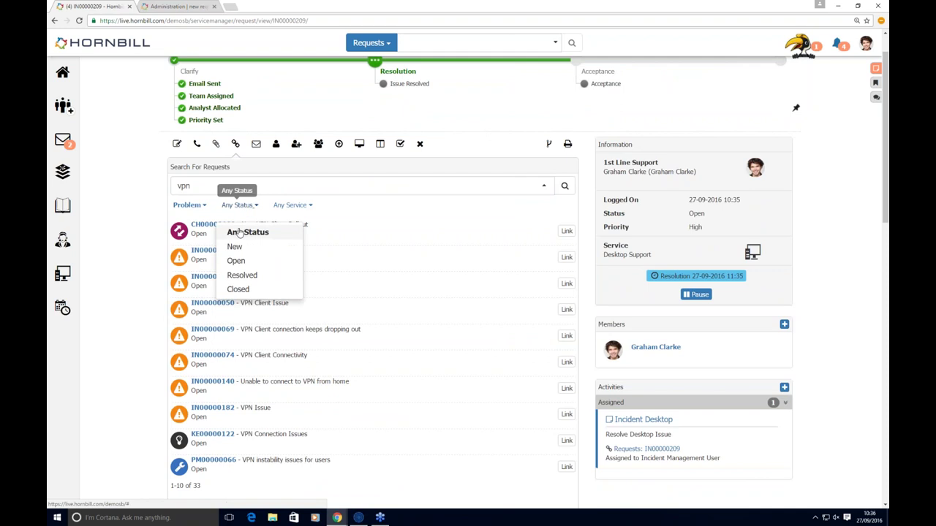
click(237, 260)
click(564, 186)
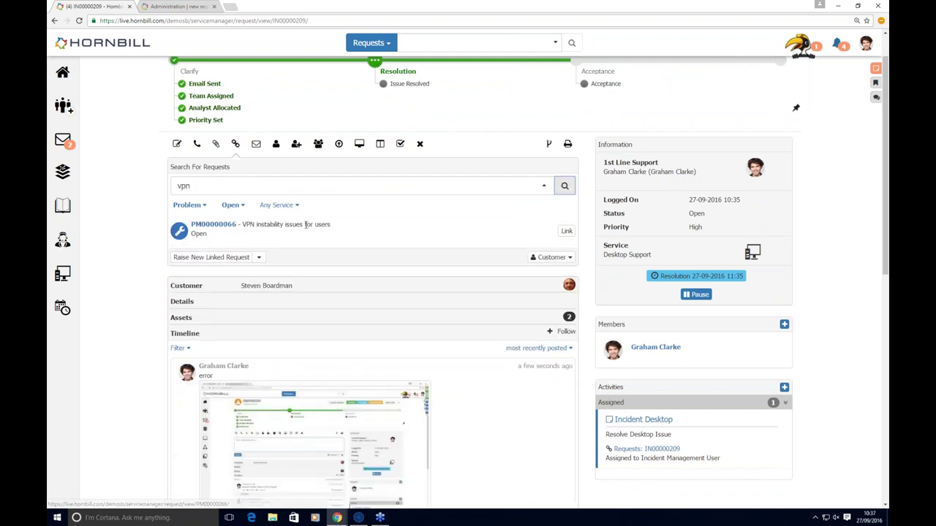
click(567, 231)
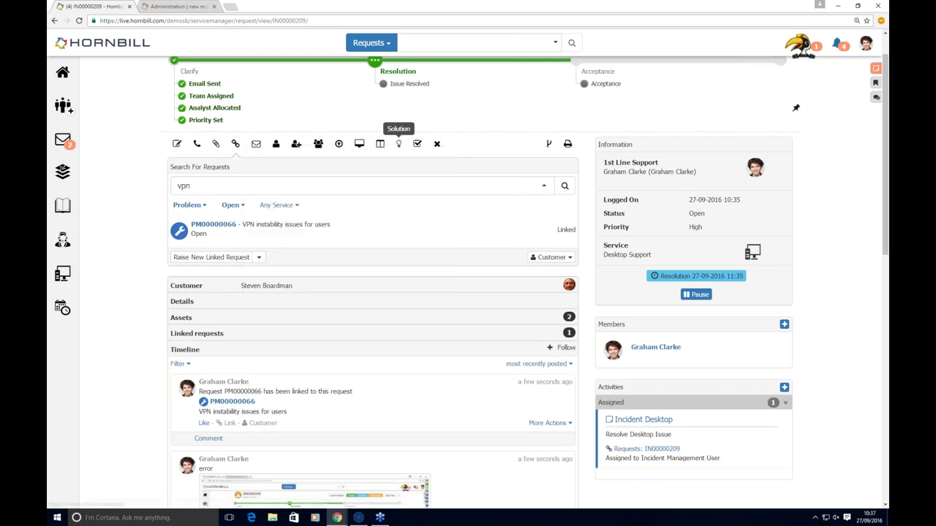
- View the available solution from the linked problem and its review options, and return to the incident's update form
click(399, 147)
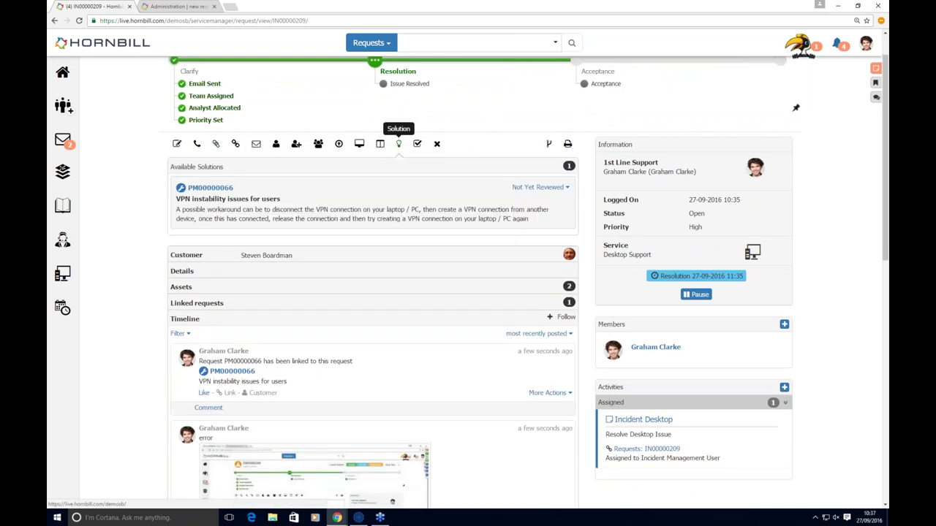
click(558, 187)
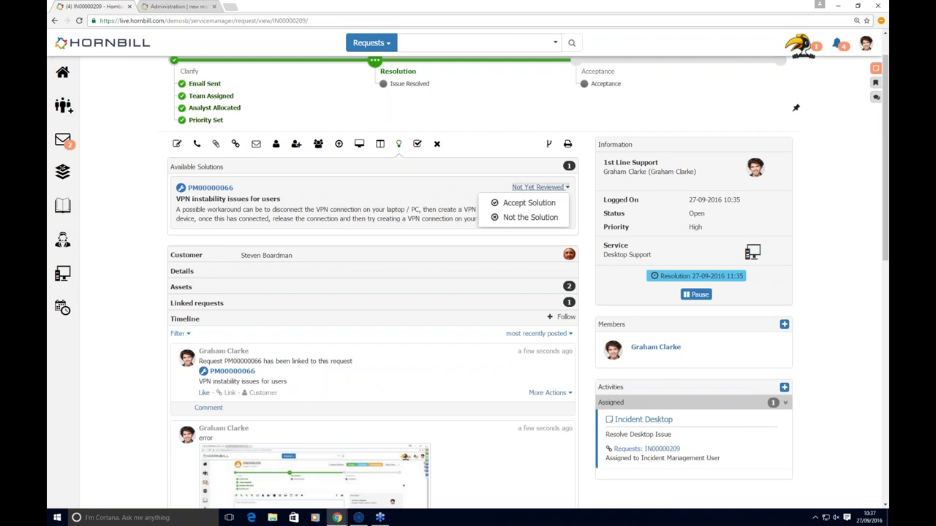
click(177, 144)
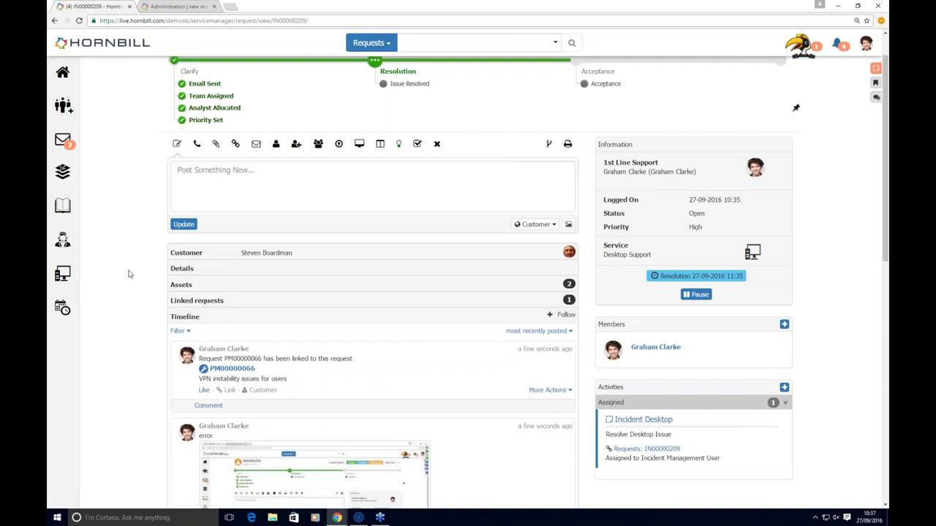
scroll(327, 179, down, 1)
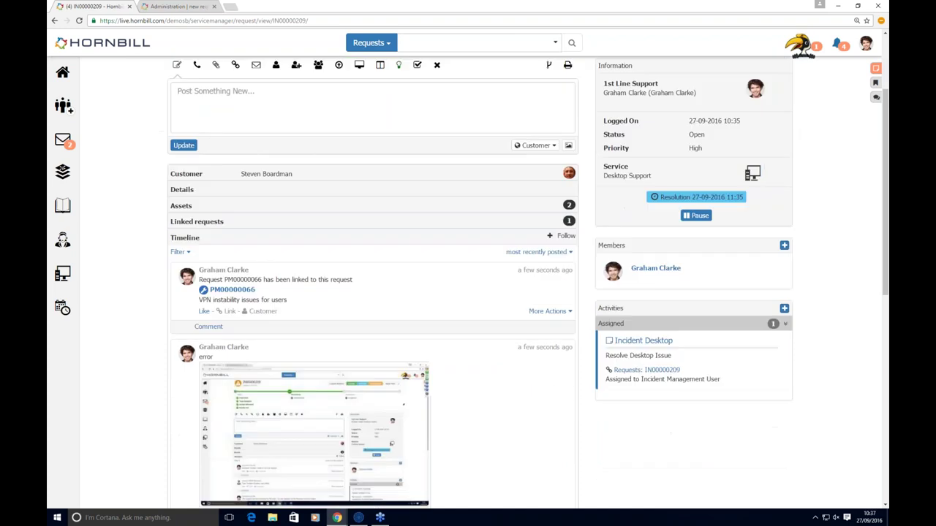
scroll(327, 180, up, 2)
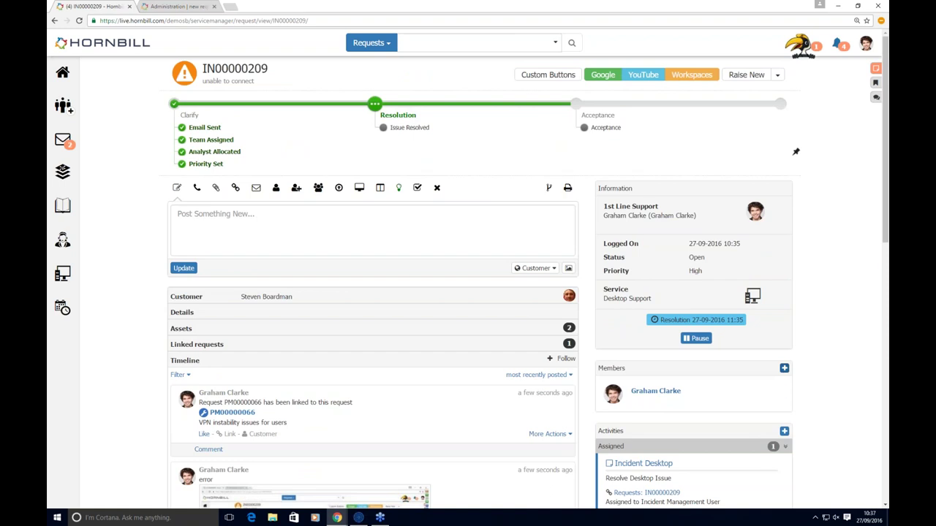
- Add the co-worker who is Change Manager as a member of the incident
click(784, 369)
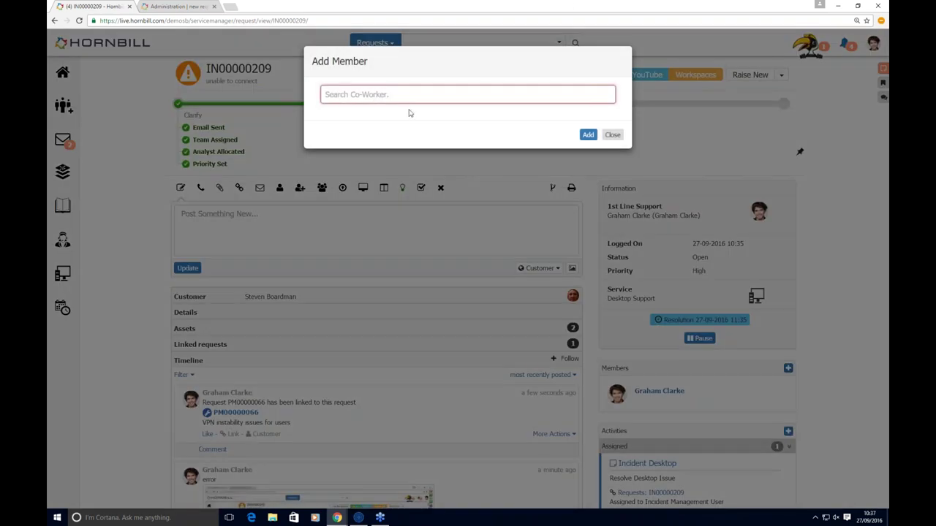
text(ros)
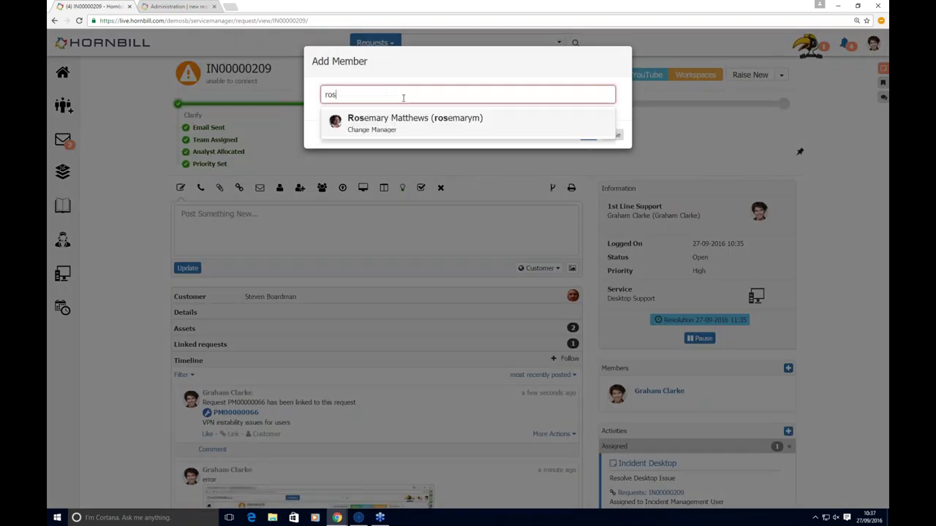
click(415, 120)
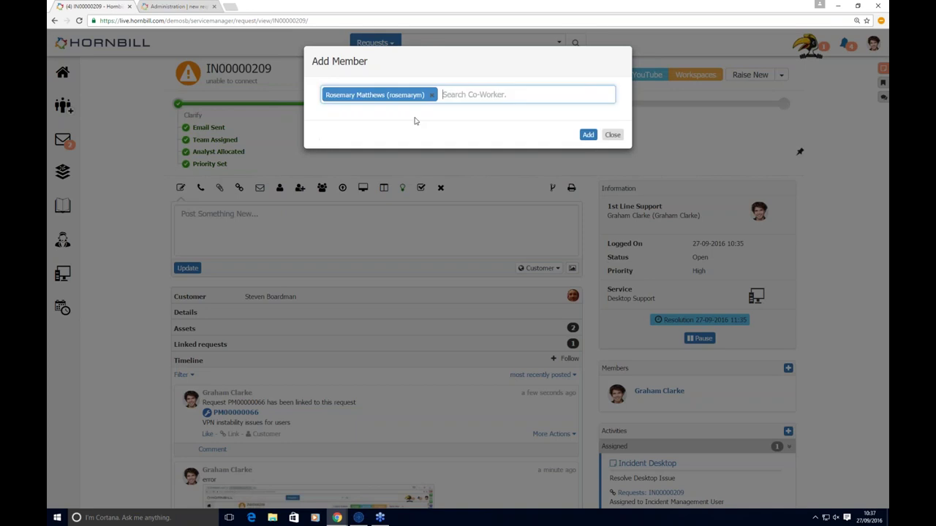
click(589, 136)
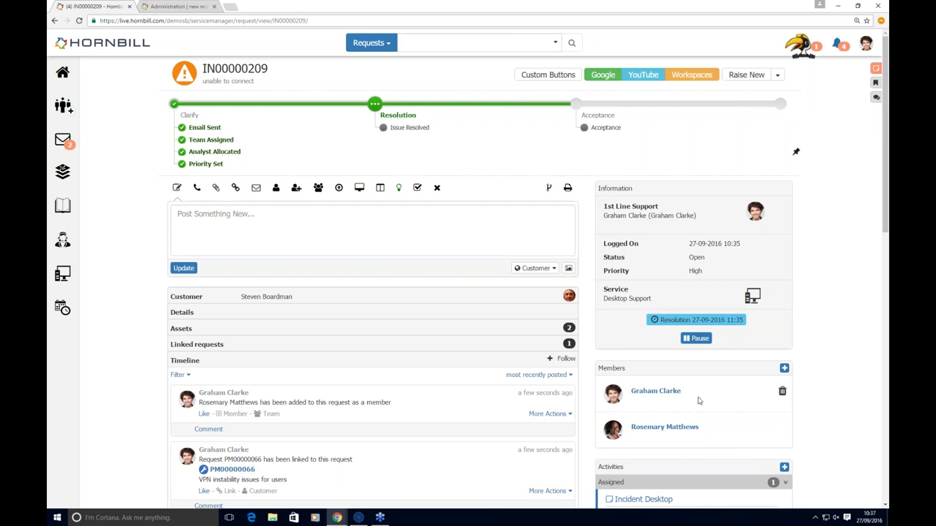
- Post a timeline update that mentions the newly added member and reads "please can you take a look"
click(228, 223)
text(@ro)
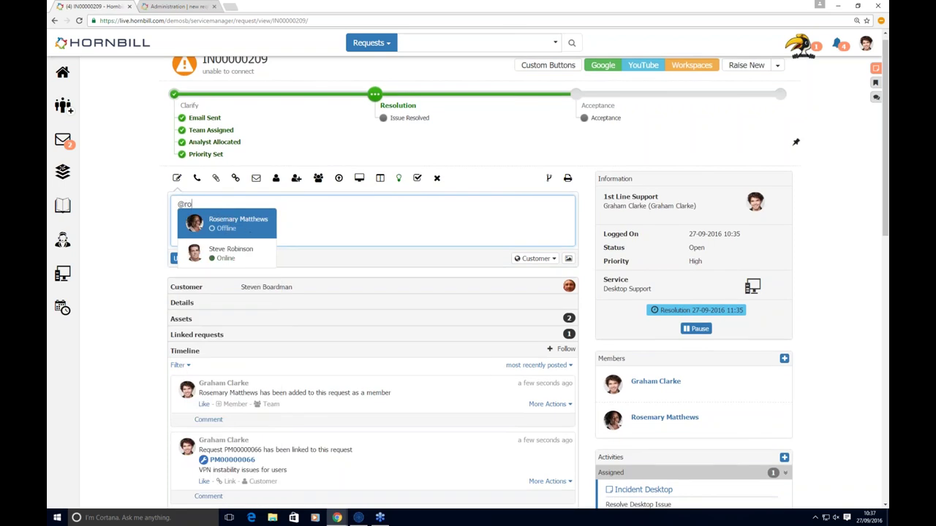
text(sema)
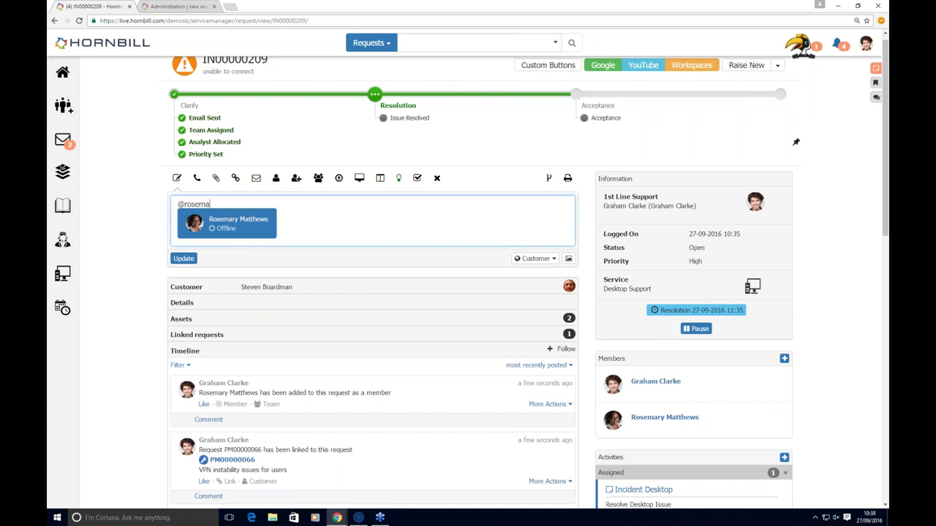
text(ry please)
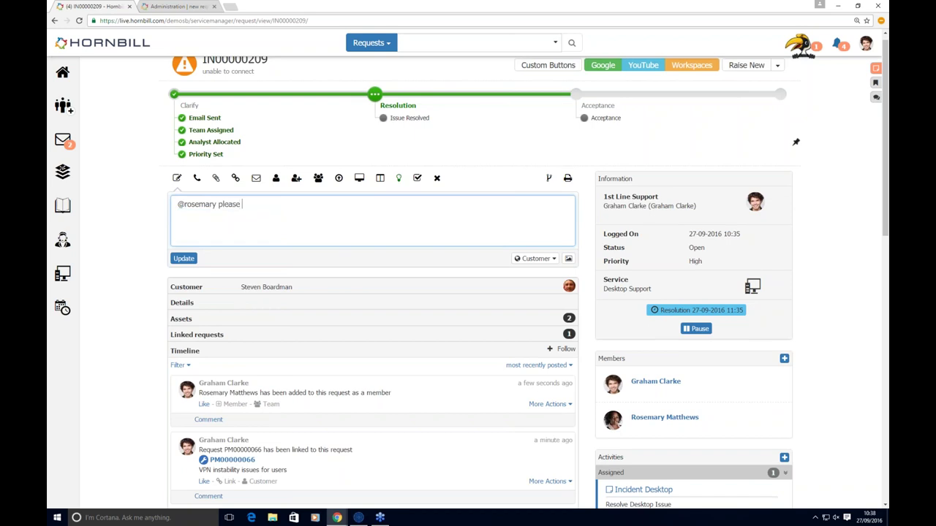
text( can you take a)
text(ook)
click(184, 259)
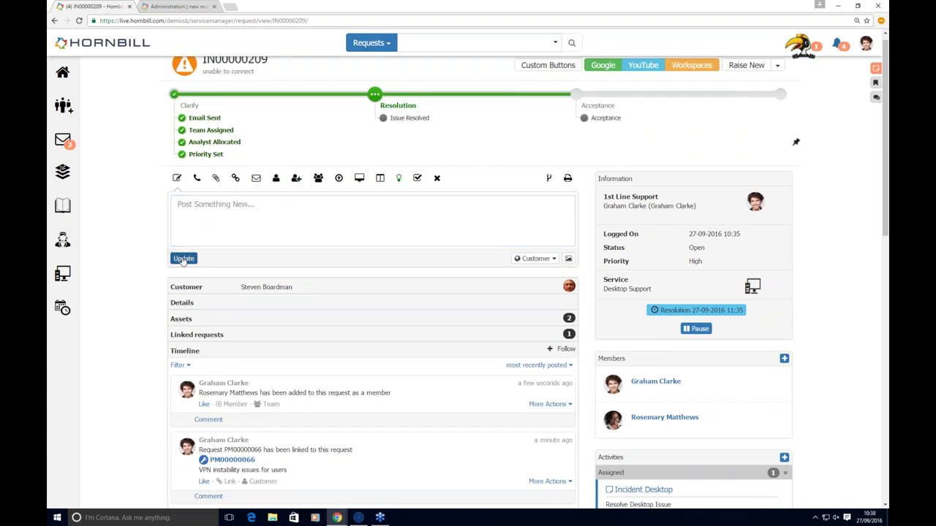
- View the notifications list, and follow and unfollow the incident's timeline
click(841, 44)
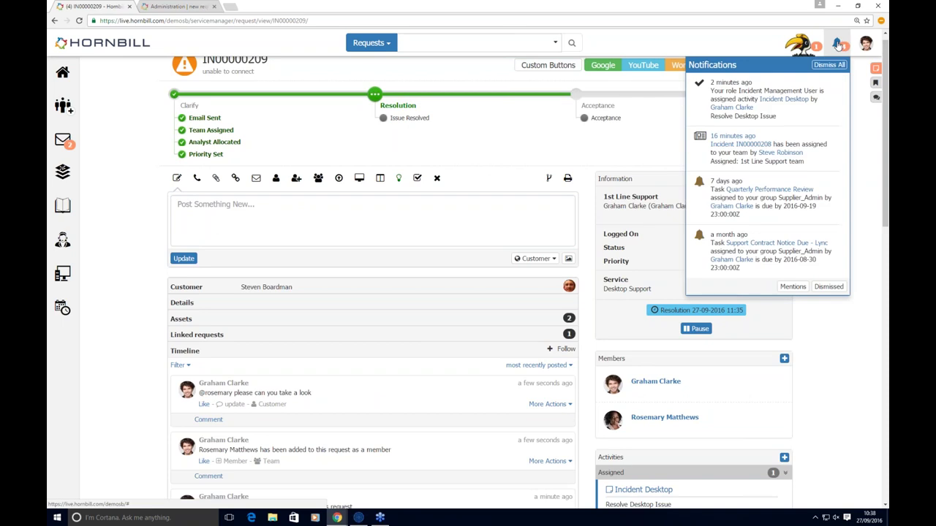
click(838, 45)
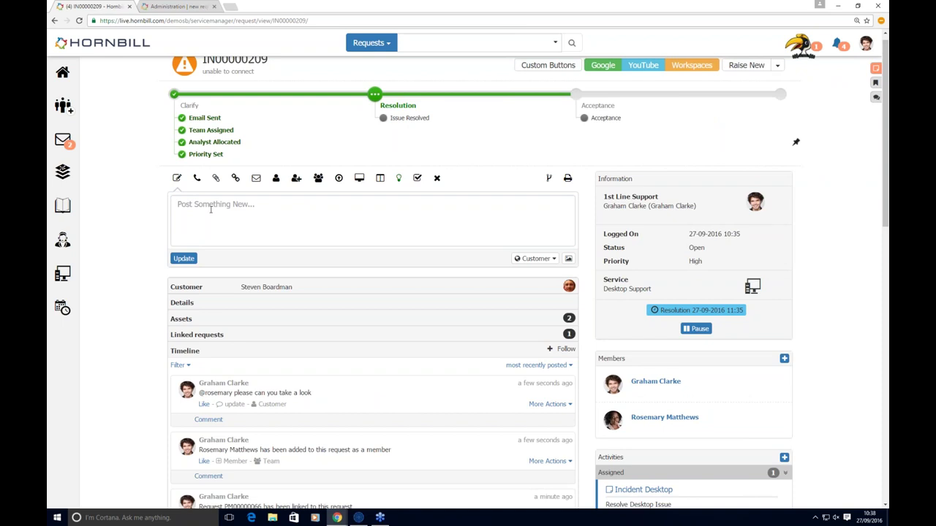
click(567, 349)
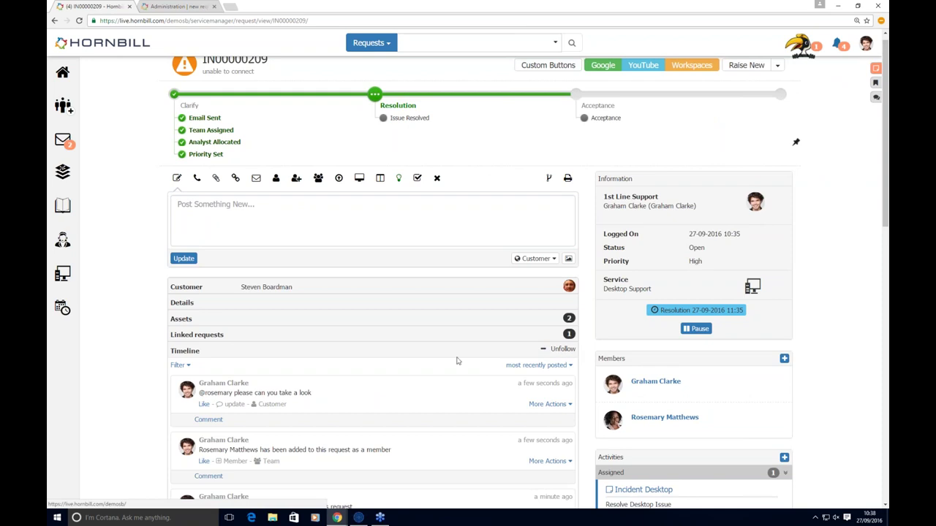
click(574, 351)
- Raise a new linked Change from the incident, keeping its summary and description, and choose the Desktop Support service
click(236, 178)
click(259, 242)
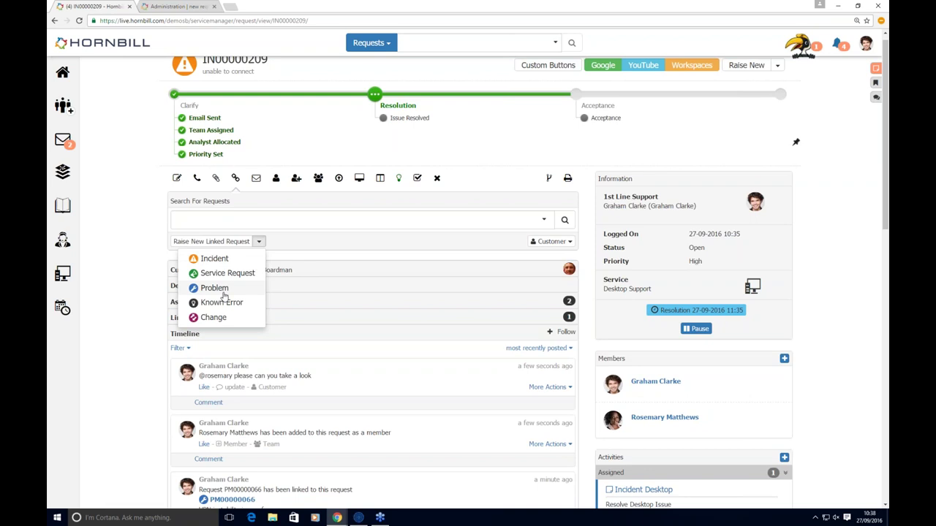
click(215, 317)
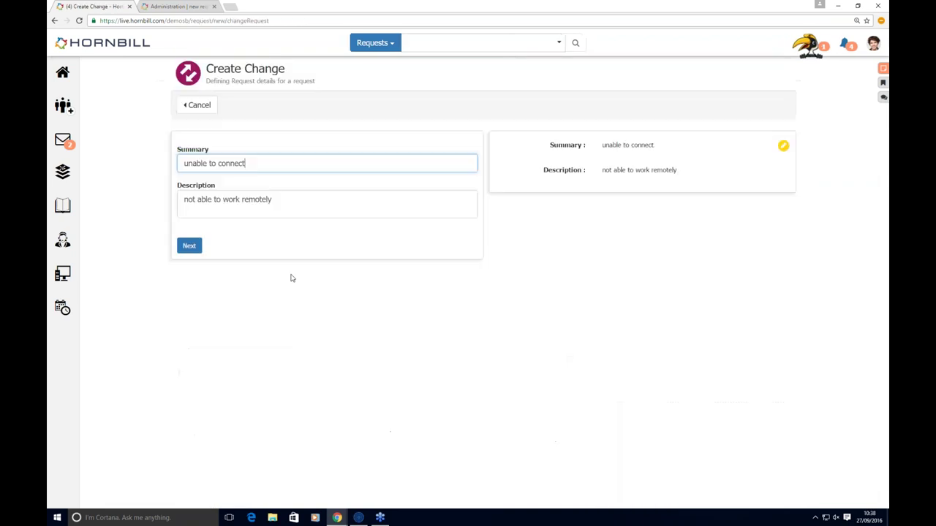
click(189, 246)
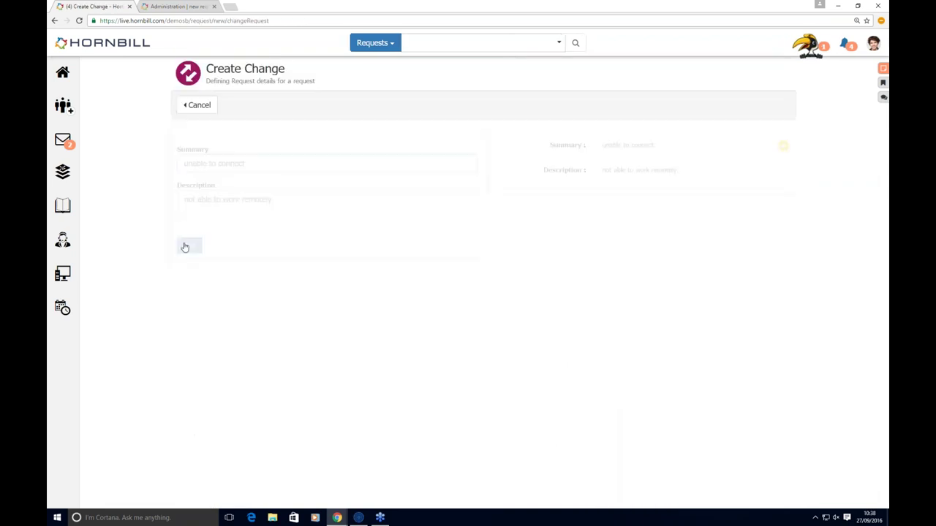
click(234, 186)
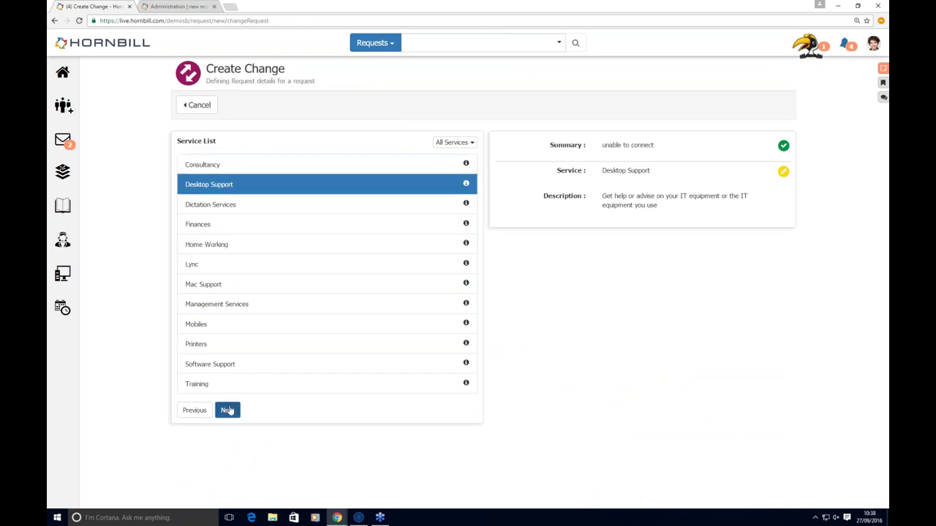
click(227, 410)
- Answer the change questions with type Standard, impact User Specific and risk assessment "Low", and finish the request without an asset
click(224, 163)
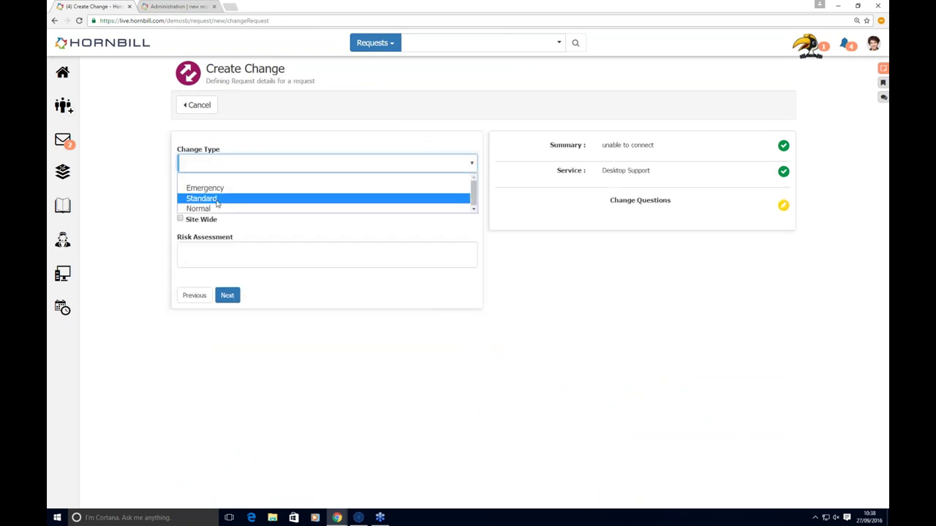
click(212, 198)
click(180, 196)
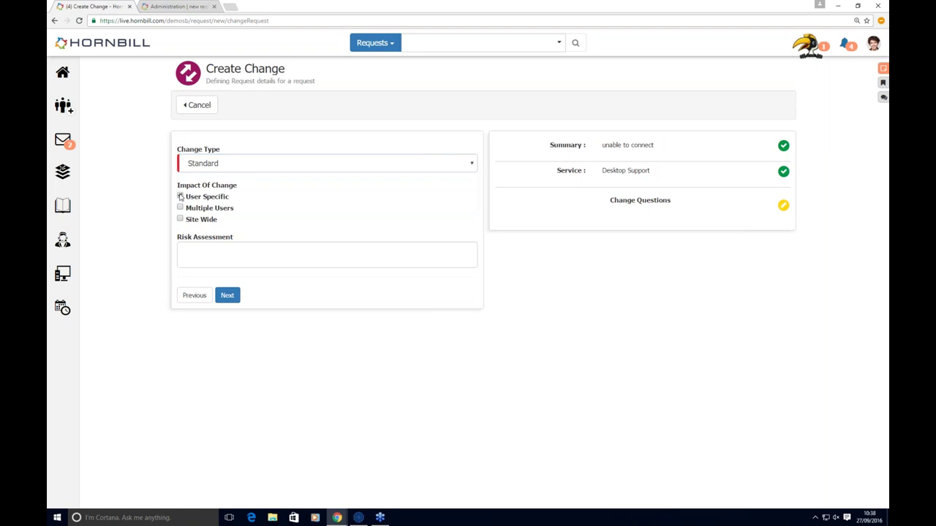
click(192, 265)
text(Low)
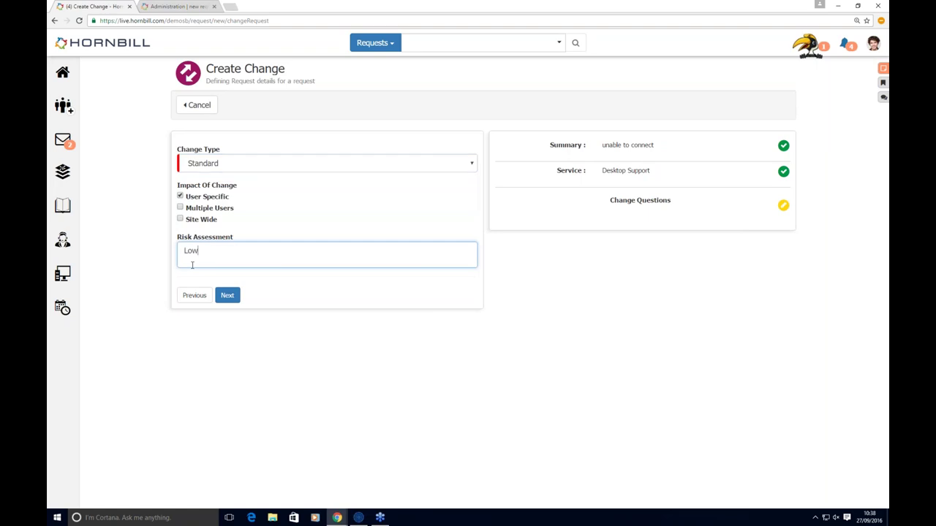
click(227, 296)
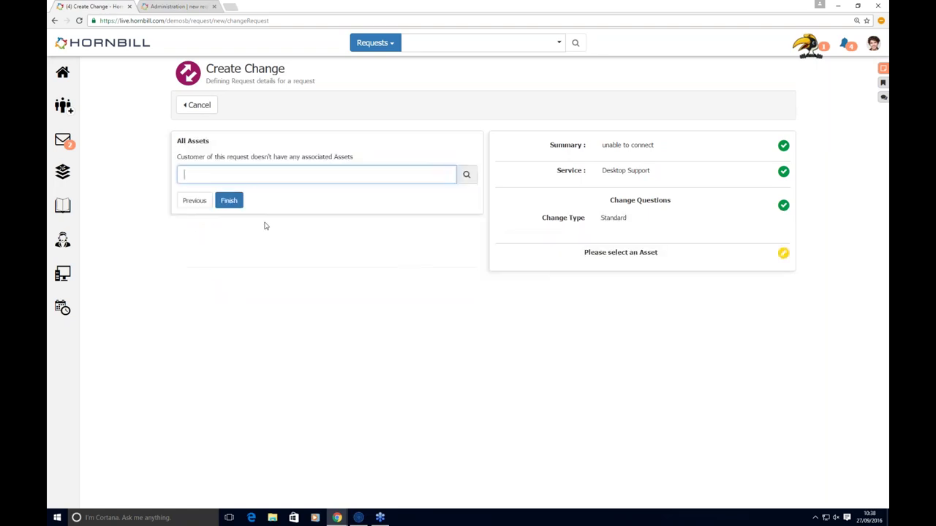
click(224, 204)
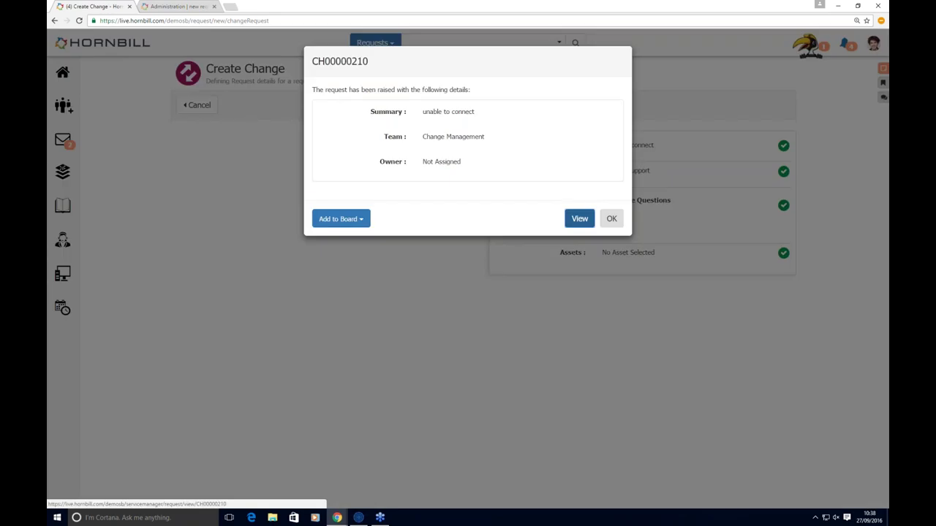
- Open the raised change and assign it to the analyst who raised it, within the Change Management team
click(579, 219)
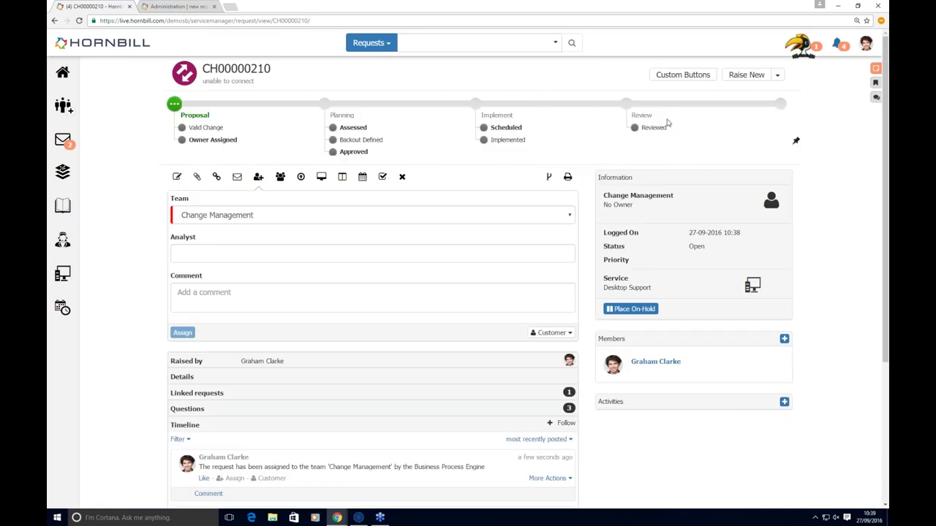
click(268, 254)
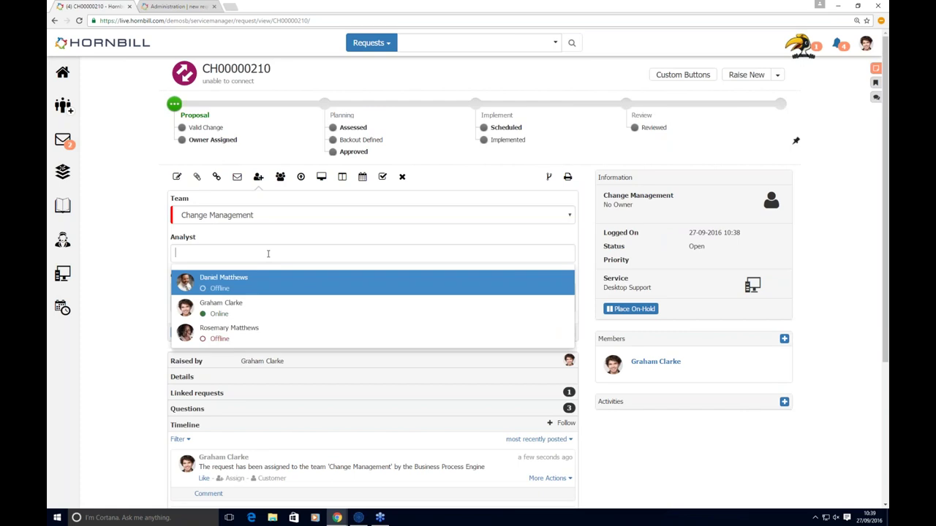
click(236, 307)
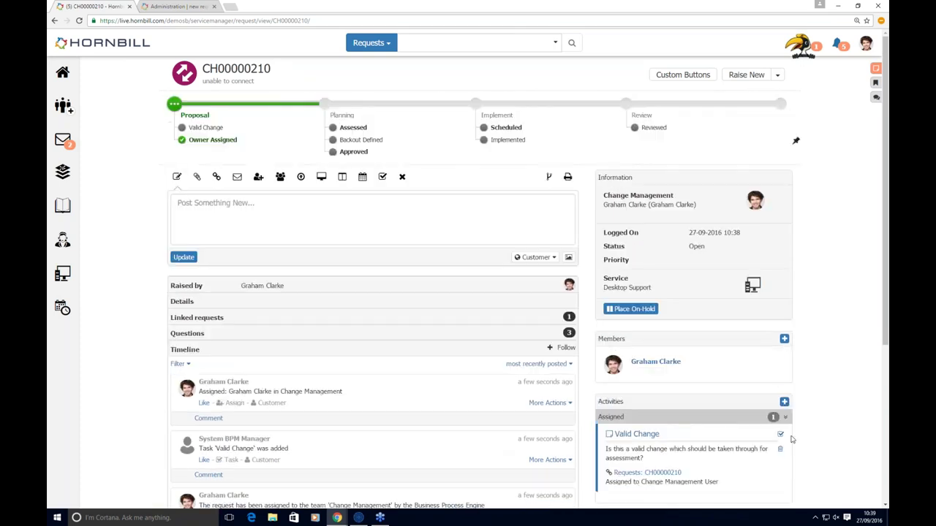
- Complete the Valid Change task with 10 minutes spent and the outcome Valid
click(780, 450)
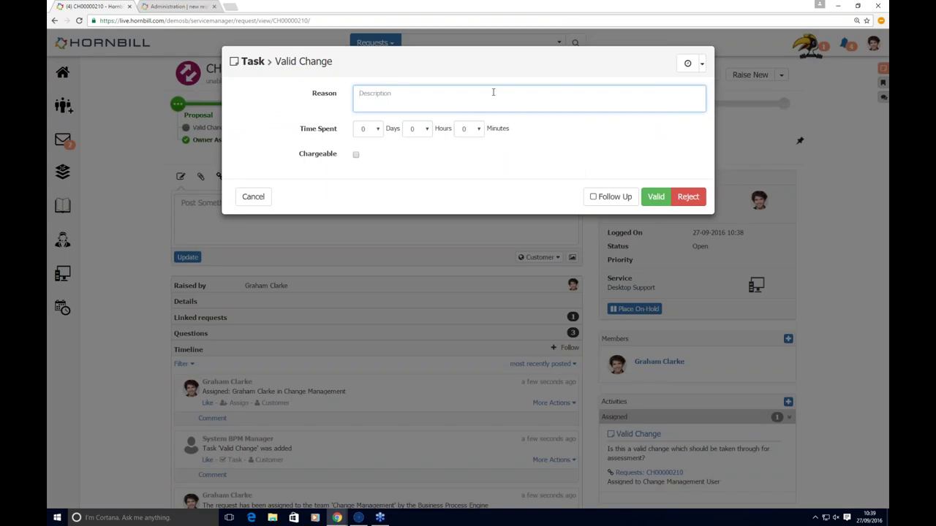
click(468, 129)
click(466, 158)
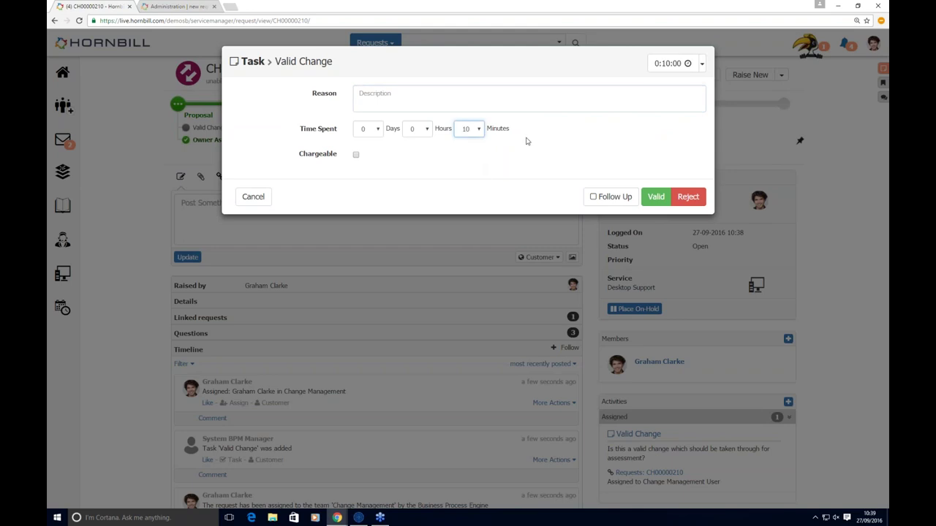
click(403, 100)
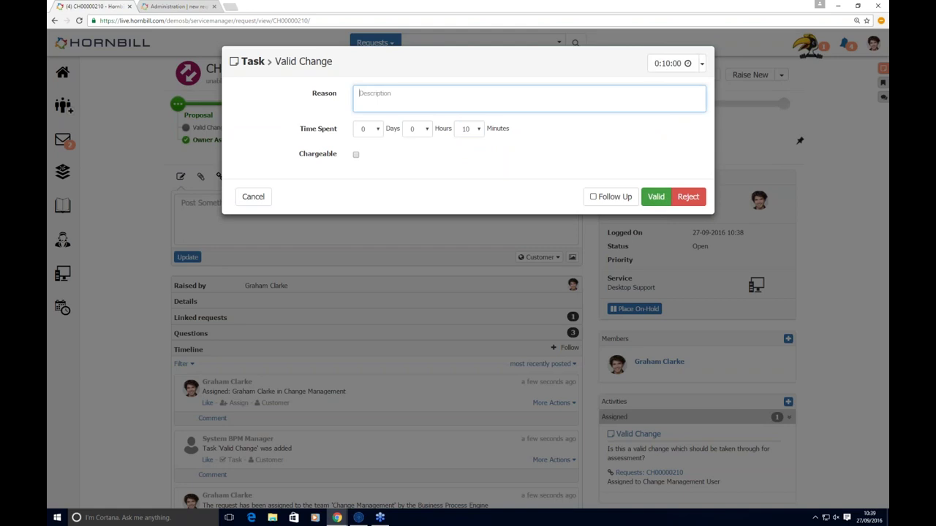
click(654, 197)
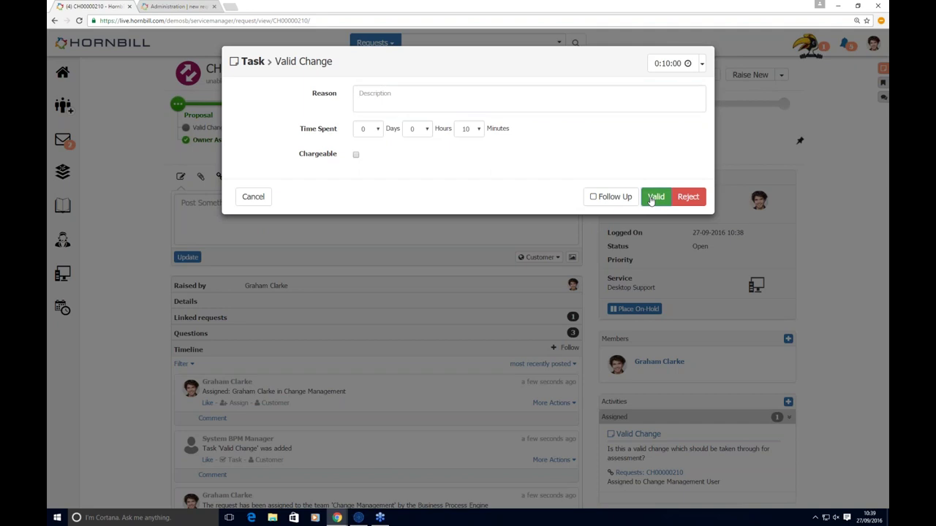
- Complete the Impact Assessment task with 10 minutes spent and the outcome Low
scroll(669, 252, down, 3)
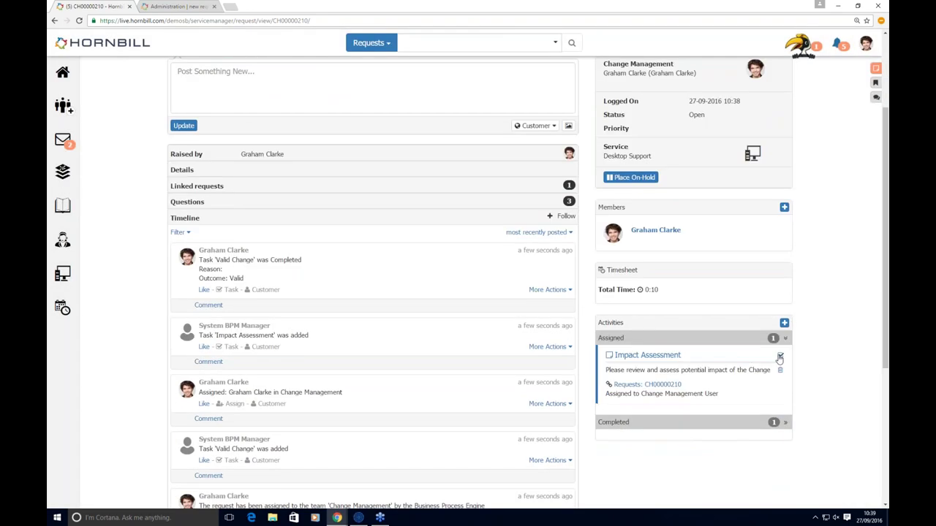
click(779, 357)
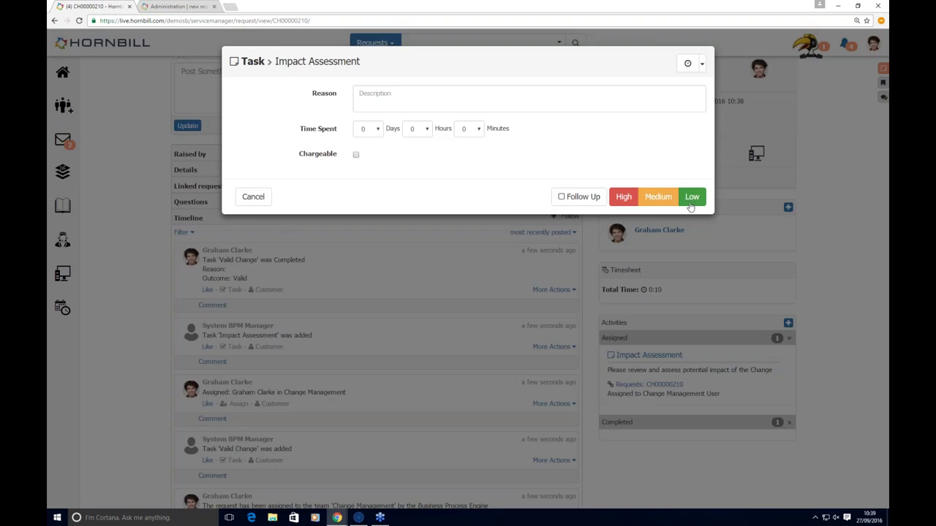
click(690, 199)
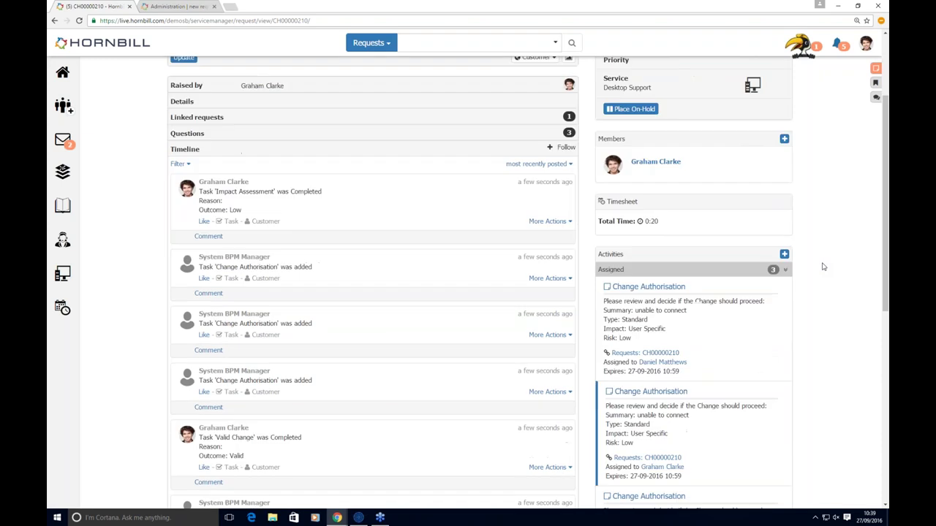
- Review the change's Change Authorisation activities and process stages, and open the Boards list
scroll(822, 266, up, 2)
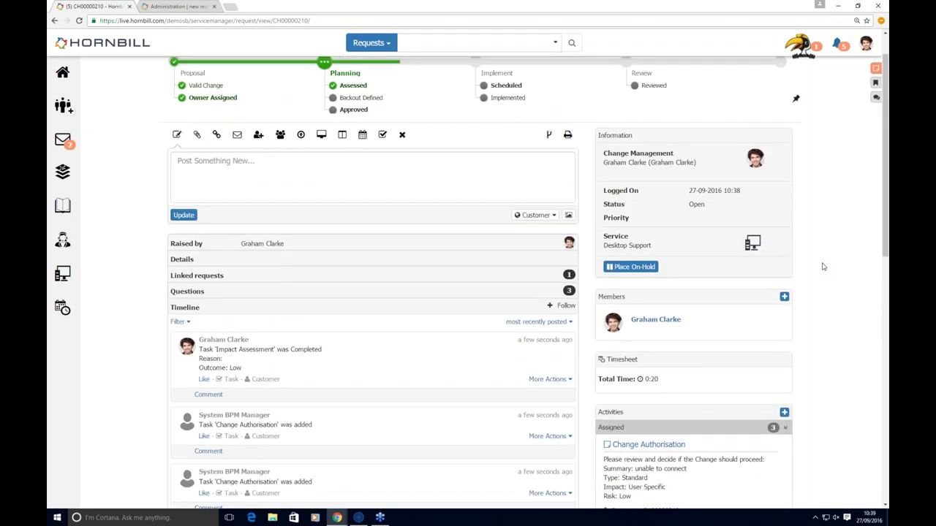
scroll(658, 329, down, 3)
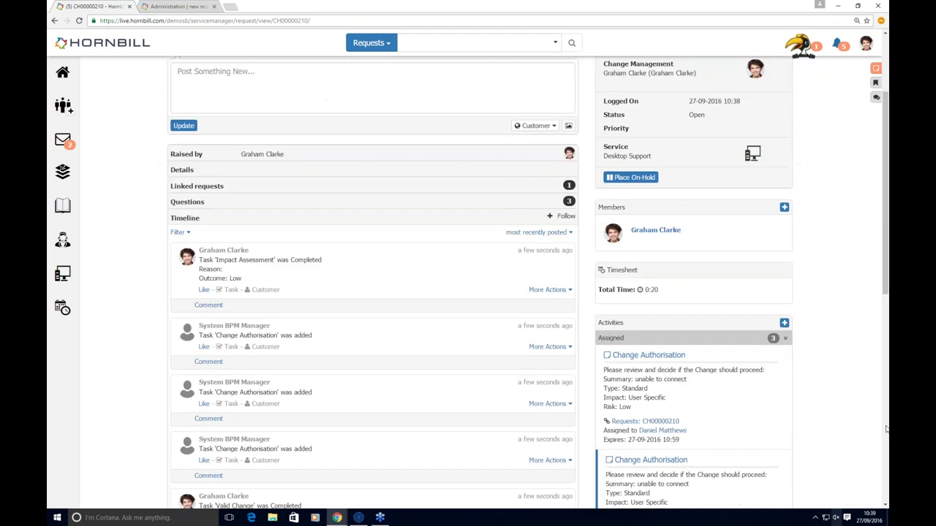
scroll(703, 419, down, 2)
scroll(702, 419, up, 3)
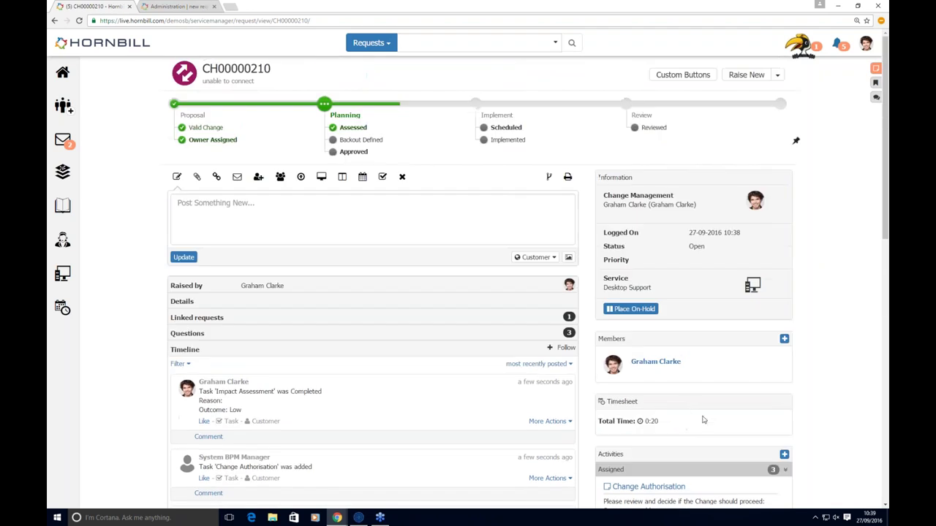
mouse_move(62, 240)
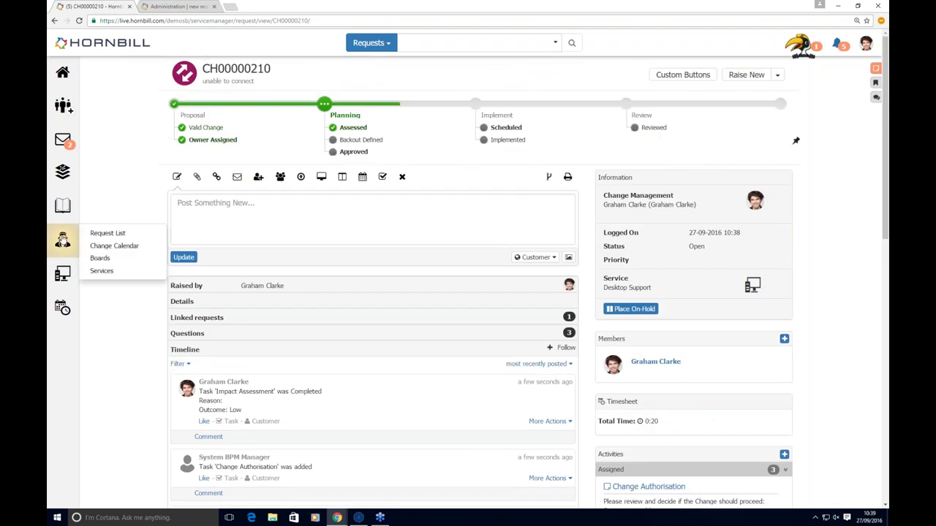
click(103, 261)
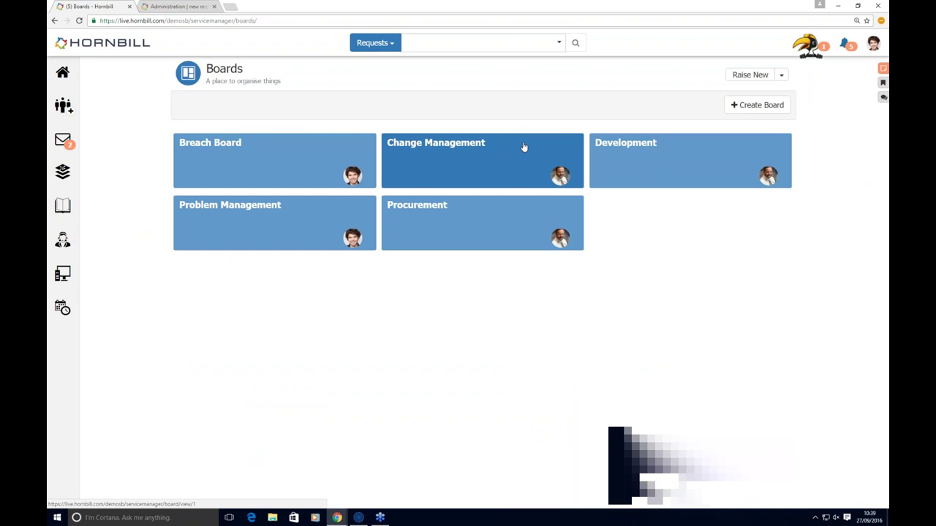
- Examine the lists and cards on the Change Management, Development, Procurement and Breach Board boards
click(524, 147)
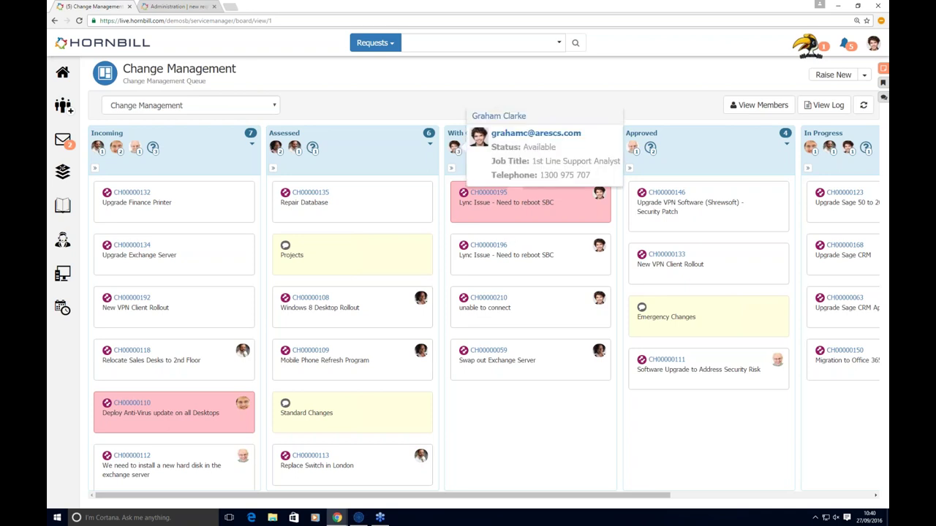
click(454, 151)
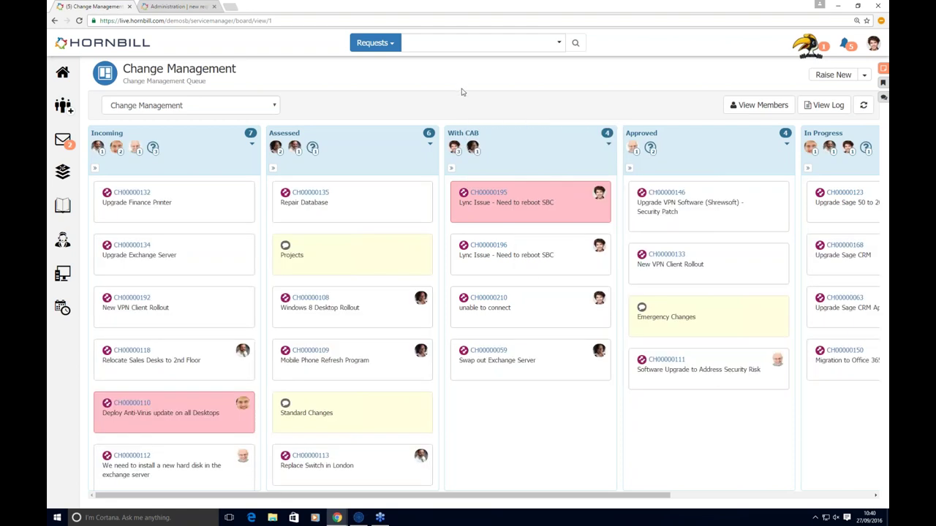
click(268, 105)
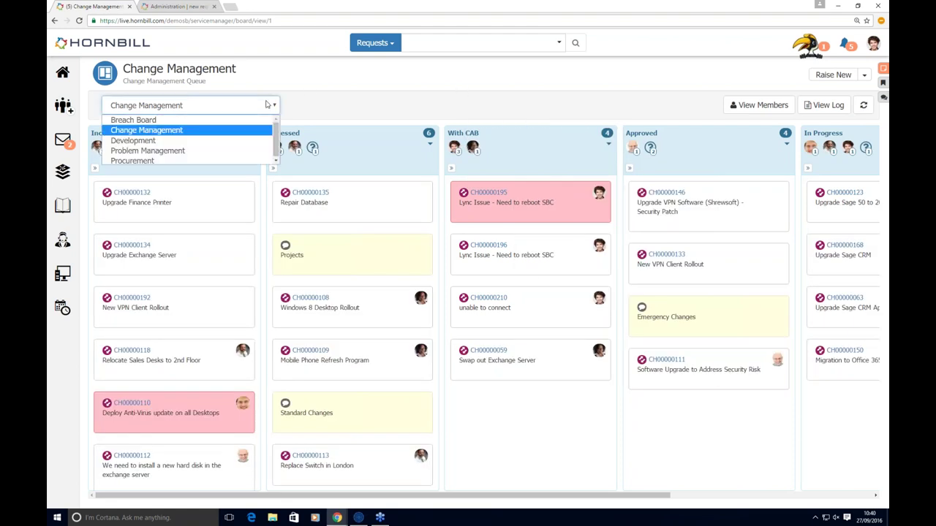
click(125, 142)
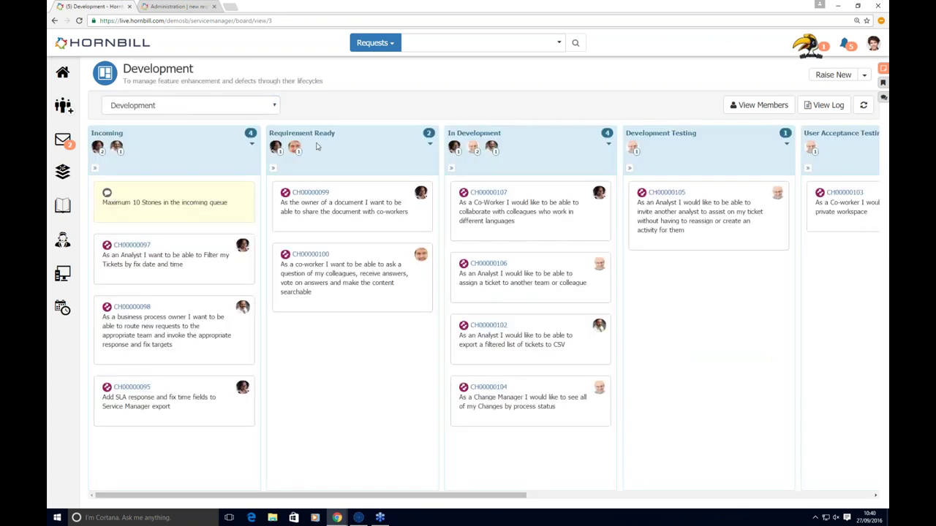
click(223, 107)
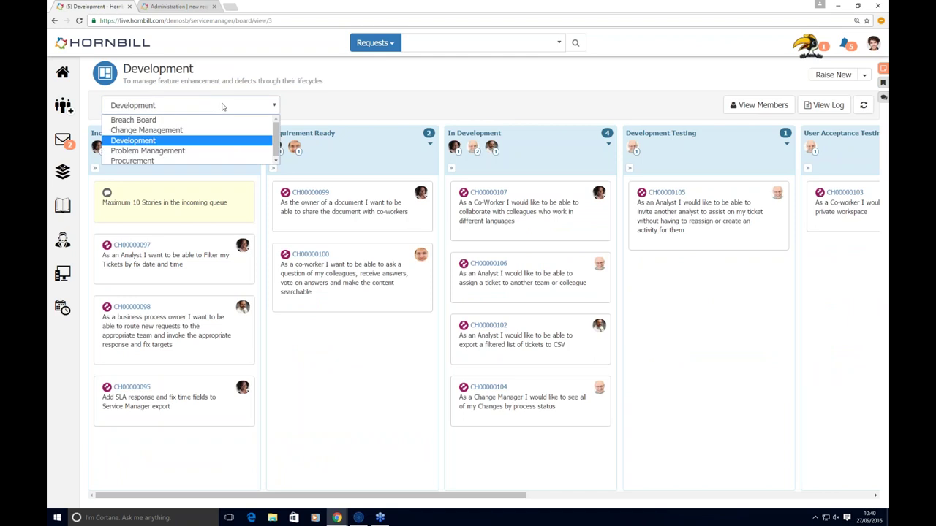
click(148, 159)
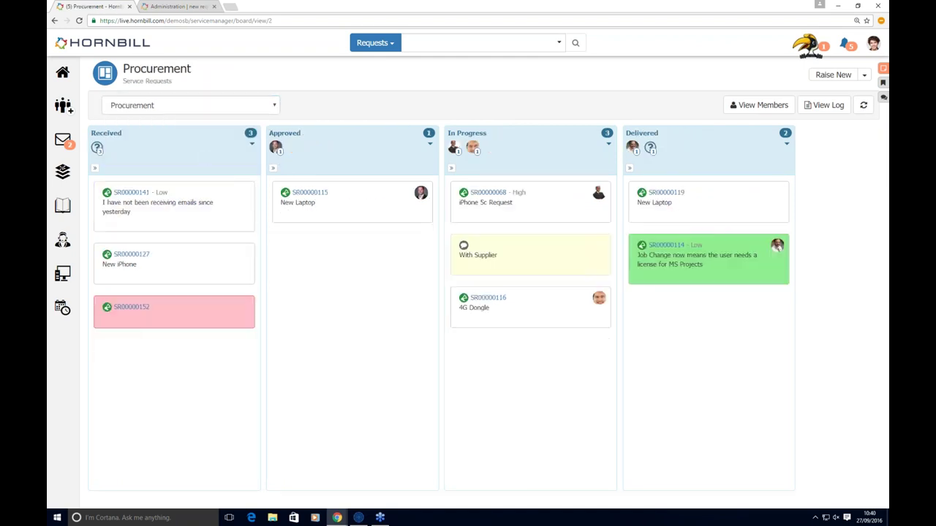
click(242, 109)
click(174, 120)
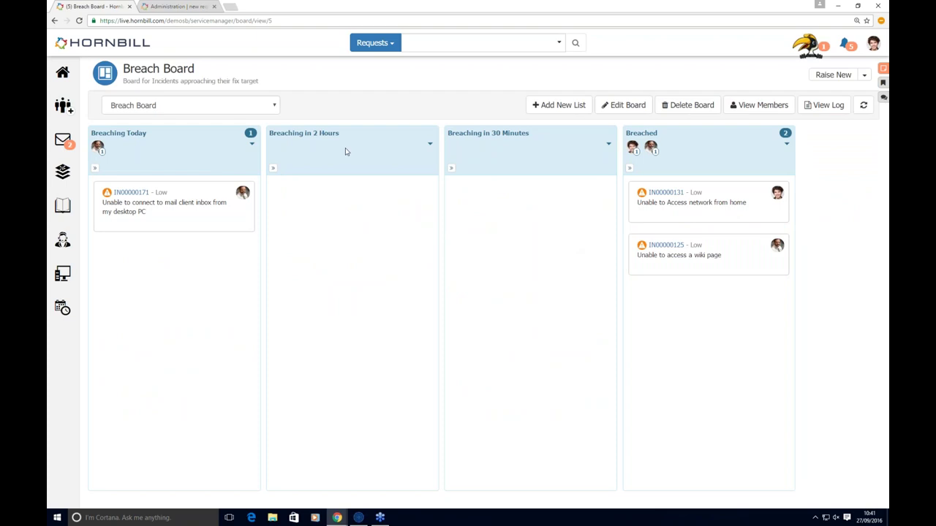
- Open the "unable to connect" change from the Change Management board's With CAB list and complete its own Change Authorisation activity with the outcome accept
click(249, 107)
click(145, 129)
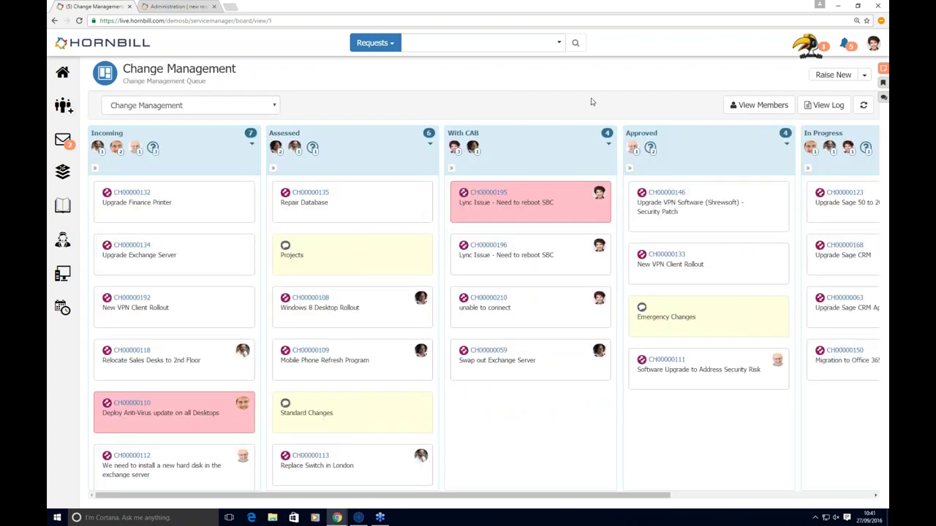
click(497, 300)
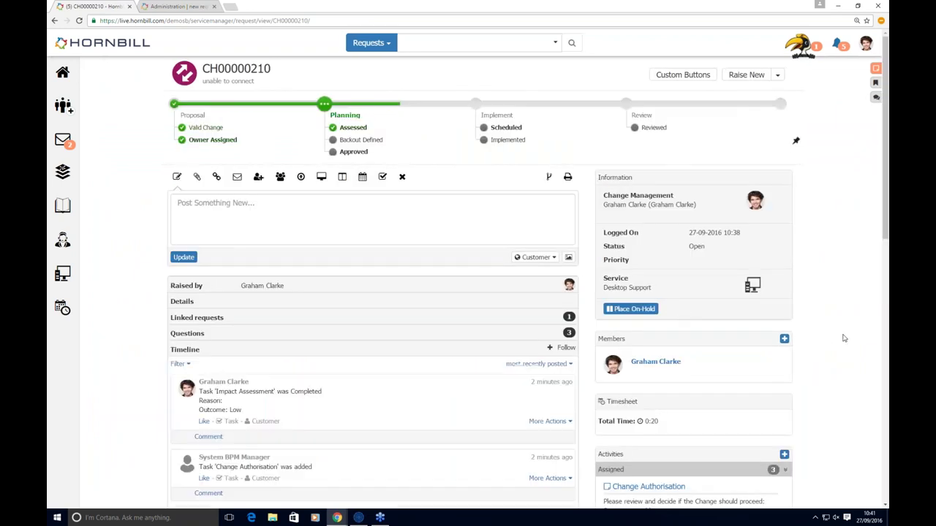
scroll(842, 336, down, 2)
scroll(843, 336, down, 2)
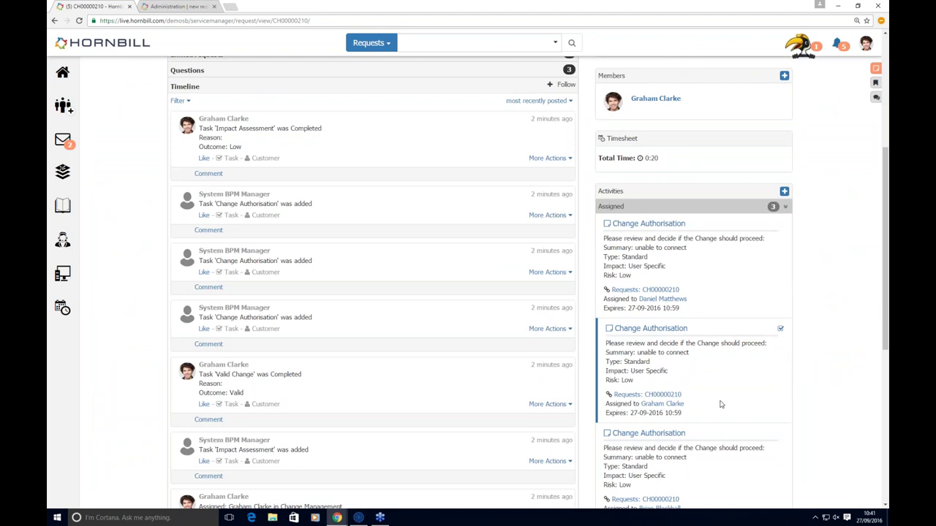
click(781, 331)
click(653, 146)
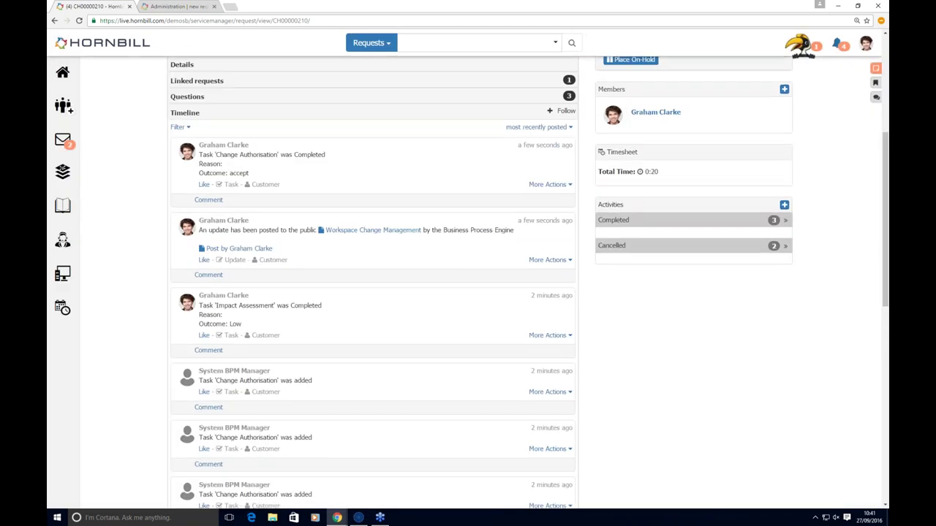
- Open the Change Management workspace from the News Feed and review its members and Buzz posts
mouse_move(62, 72)
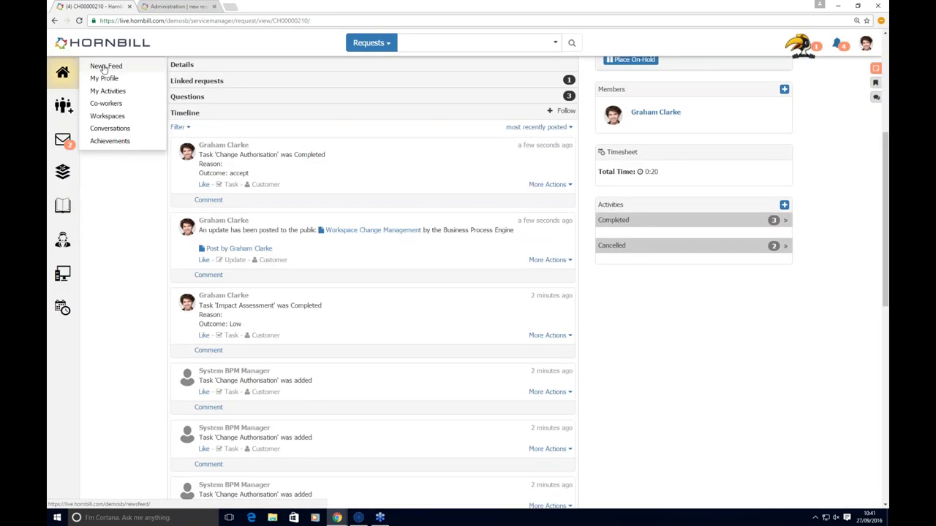
click(105, 65)
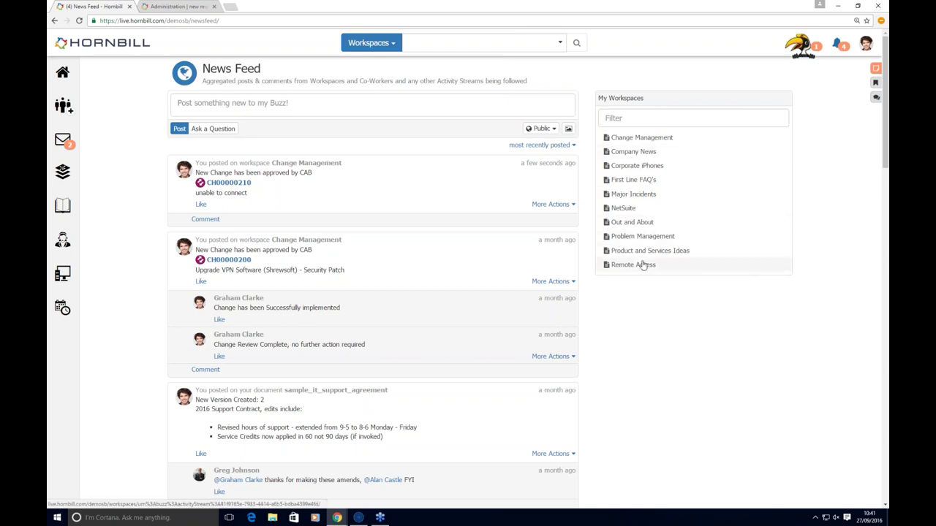
click(639, 138)
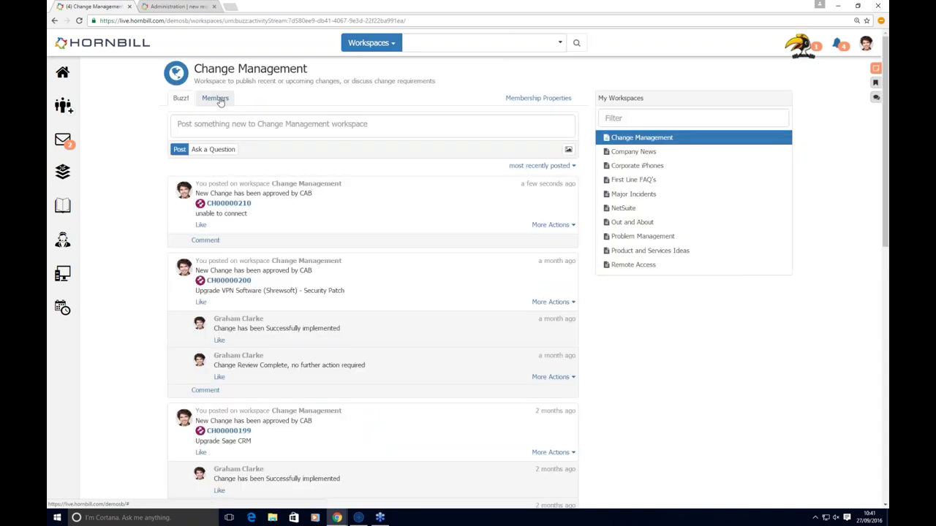
click(216, 99)
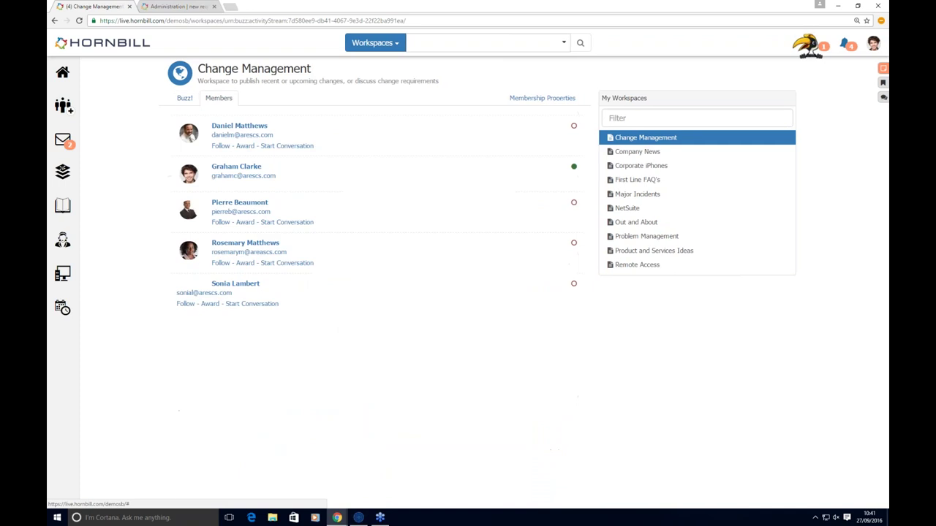
click(184, 99)
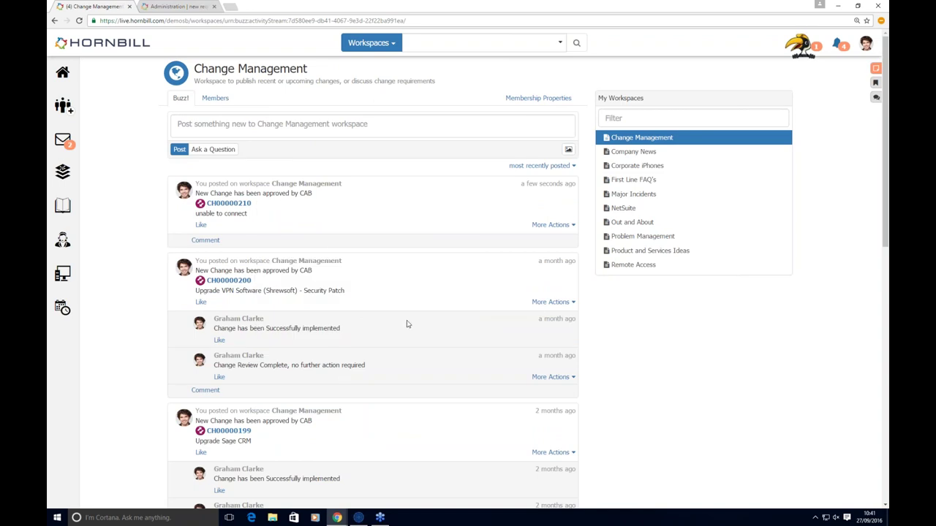
- Review the posts in the Major Incidents workspace, and the posts and members of the First Line FAQ's workspace
click(634, 193)
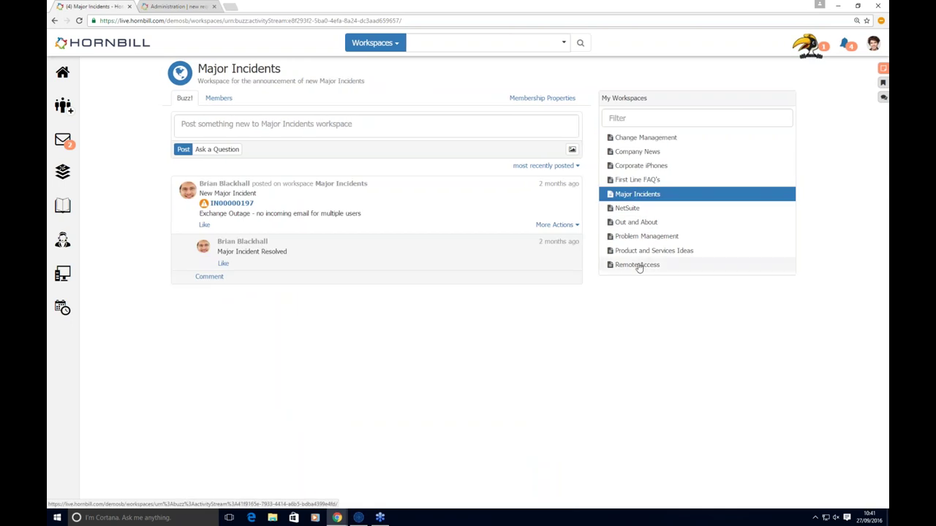
click(634, 181)
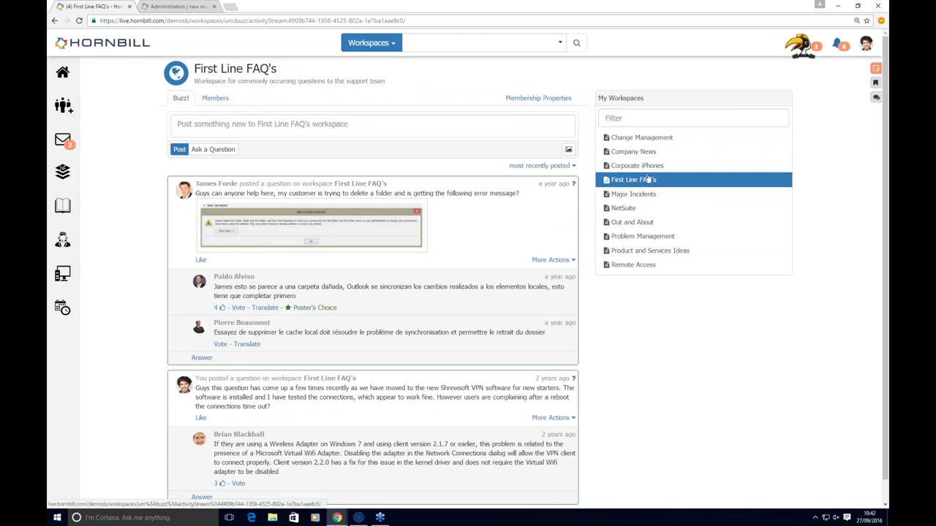
click(215, 98)
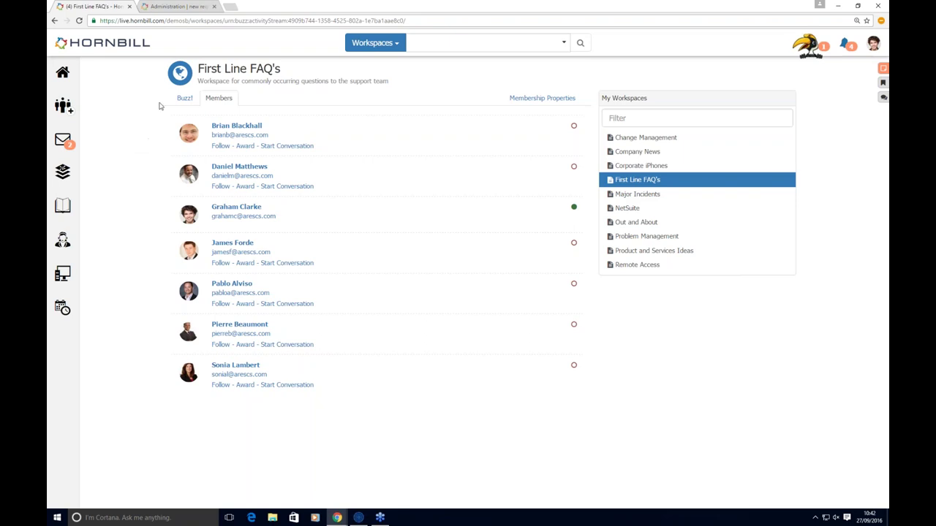
click(184, 97)
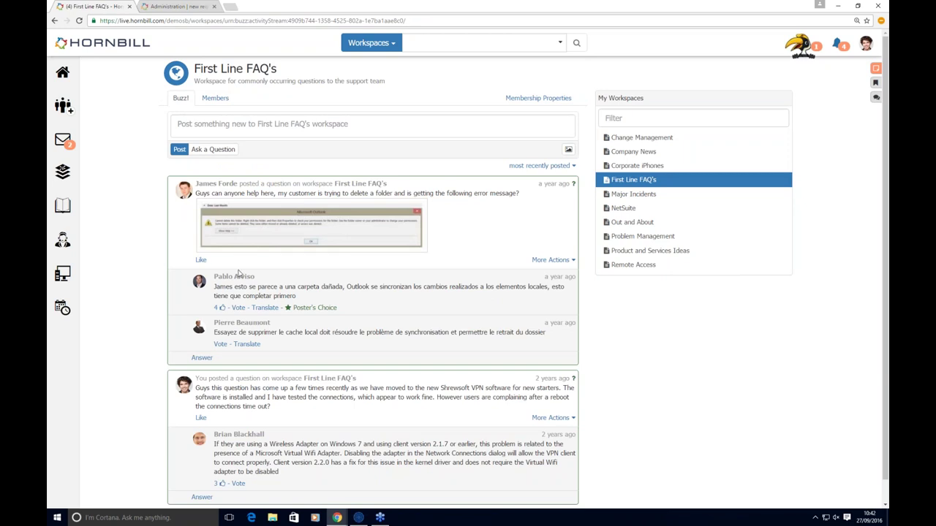
- Translate the French and Spanish answers to the question about the folder deletion error
click(247, 344)
click(265, 310)
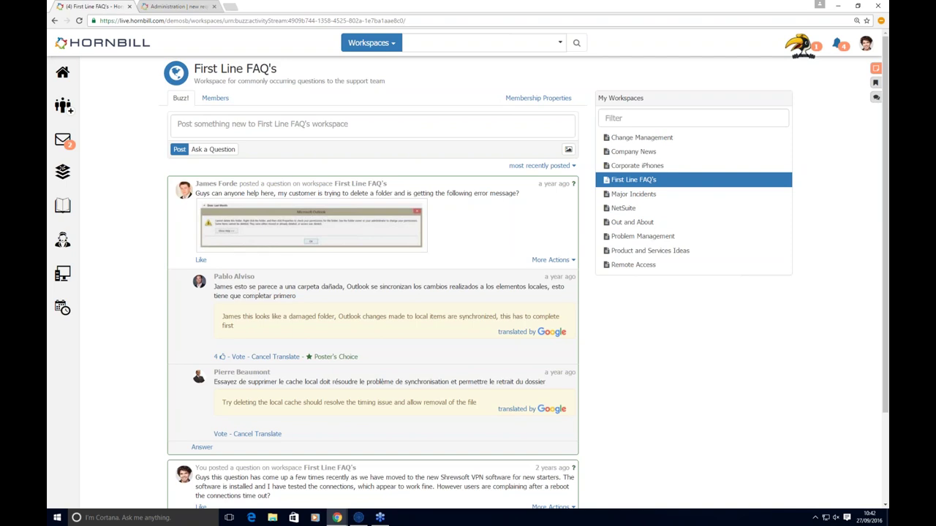
mouse_move(217, 358)
- Search all workspaces for "shrewsoft"
click(429, 43)
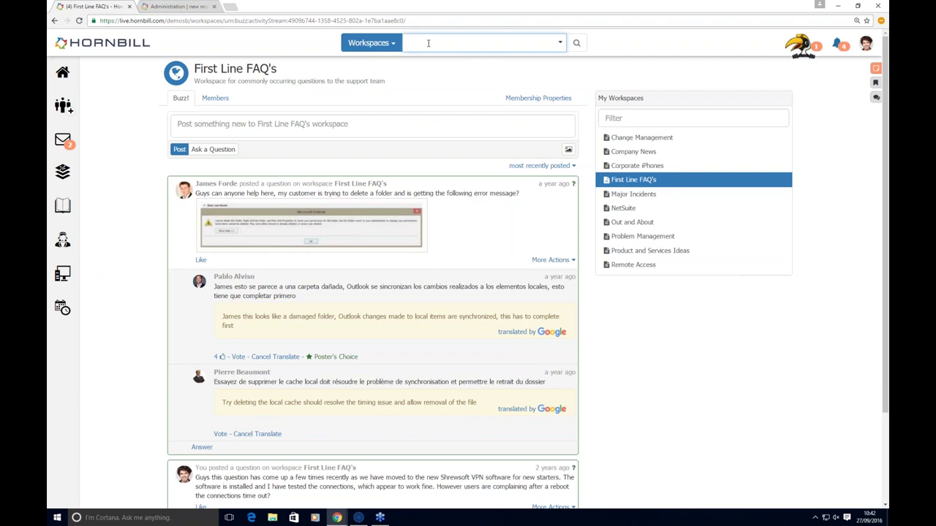
text(shrewsoft)
key(Return)
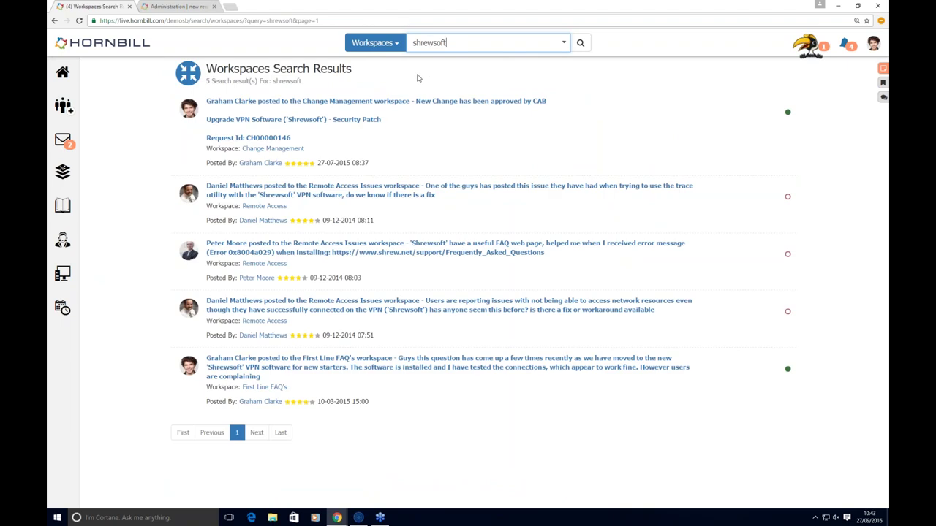
- Review the date and poster search filters, limit the search to First Line FAQ's, and open the Shrewsoft VPN question to read its answer
click(564, 44)
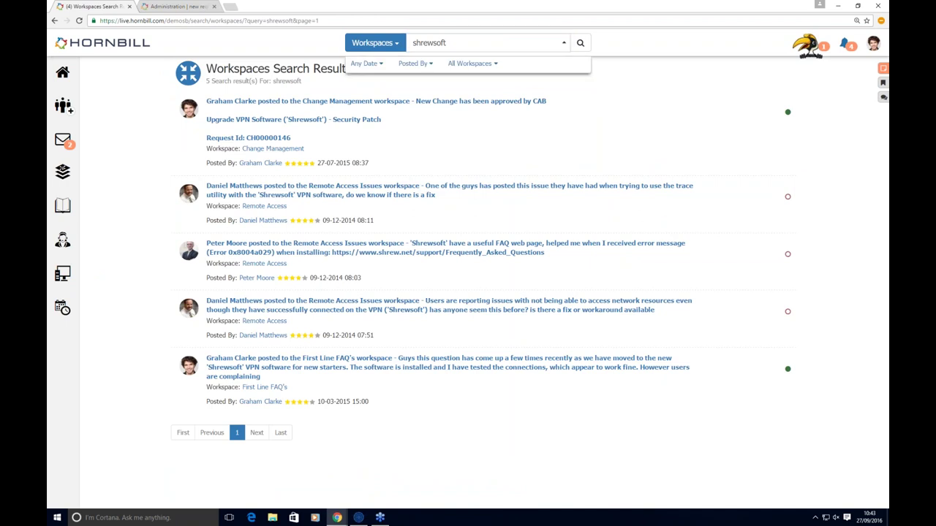
click(366, 63)
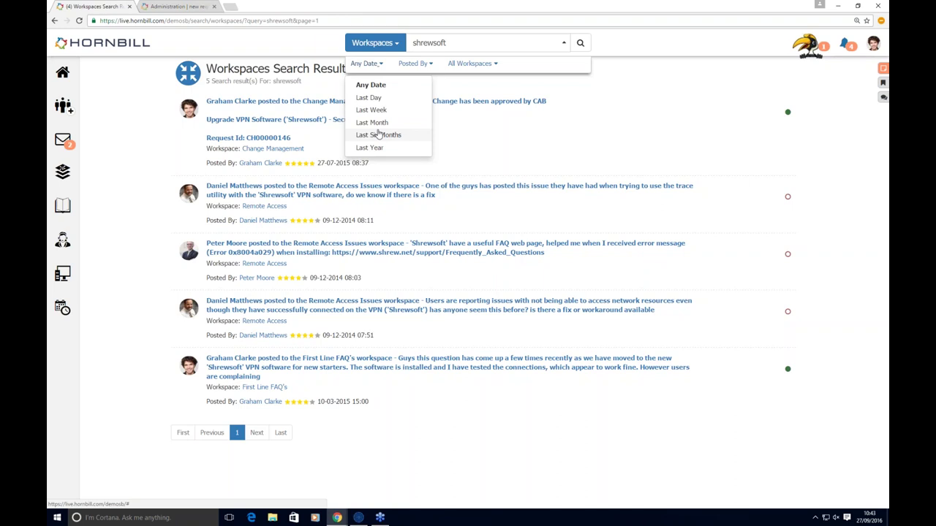
click(427, 64)
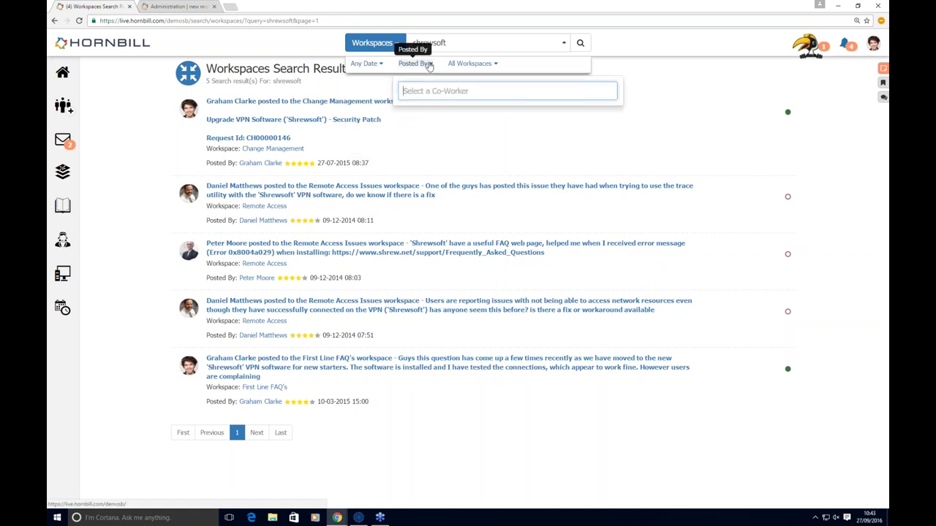
click(489, 64)
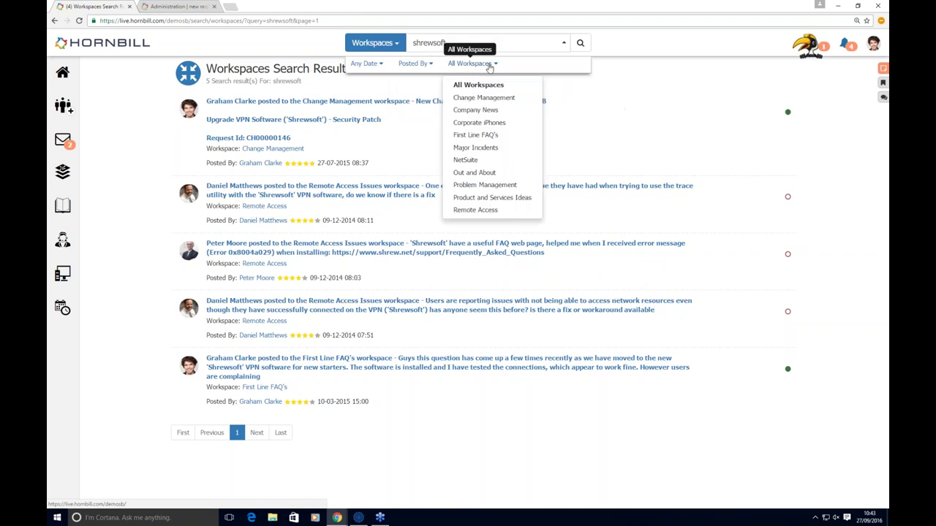
click(473, 136)
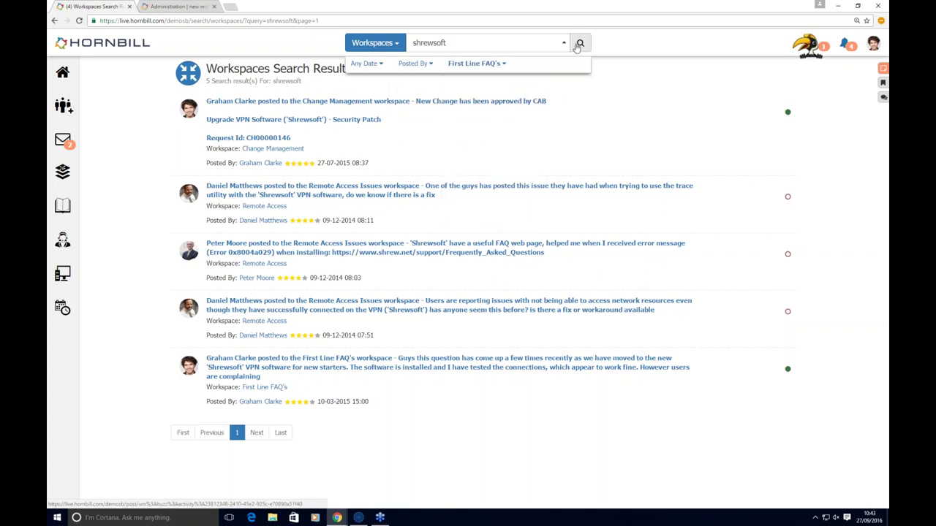
click(439, 101)
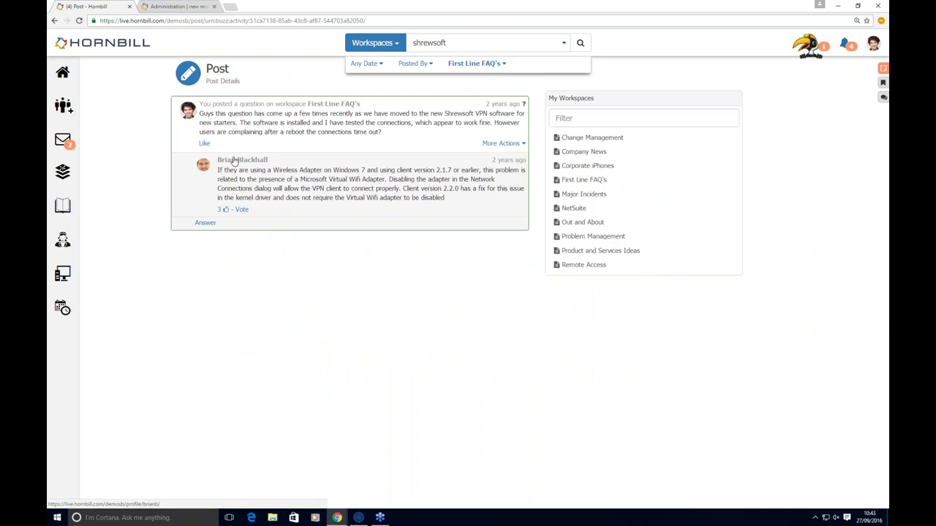
mouse_move(219, 213)
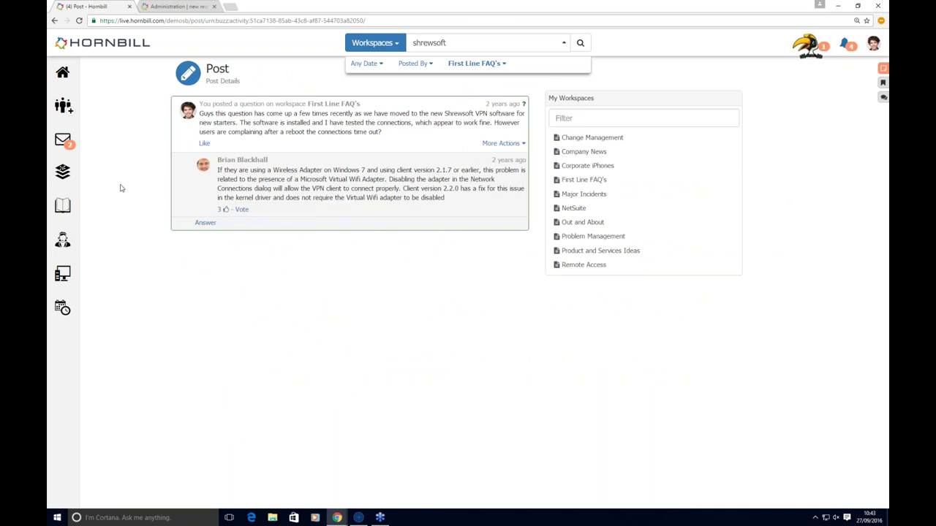
- Open the Sample Change Management Process document from My Documents and review its details, sharing, libraries and timeline
mouse_move(61, 277)
mouse_move(63, 241)
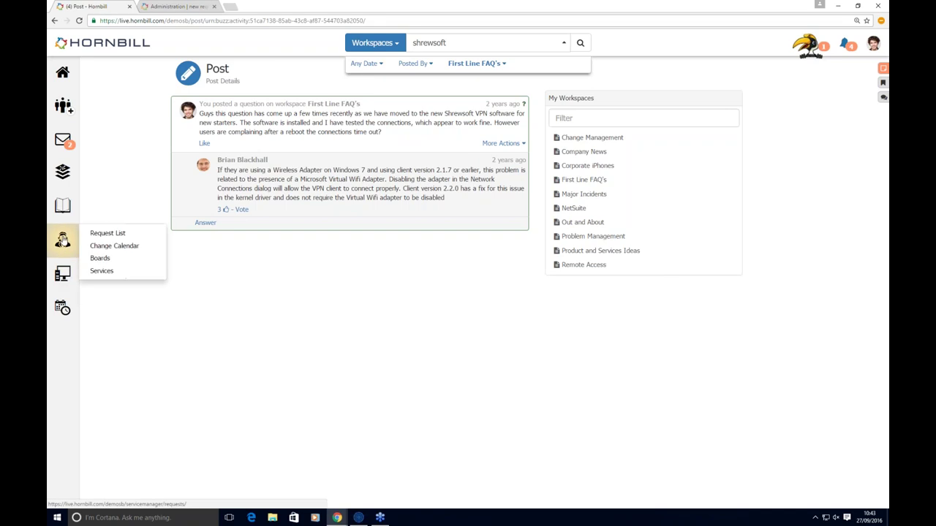
mouse_move(63, 209)
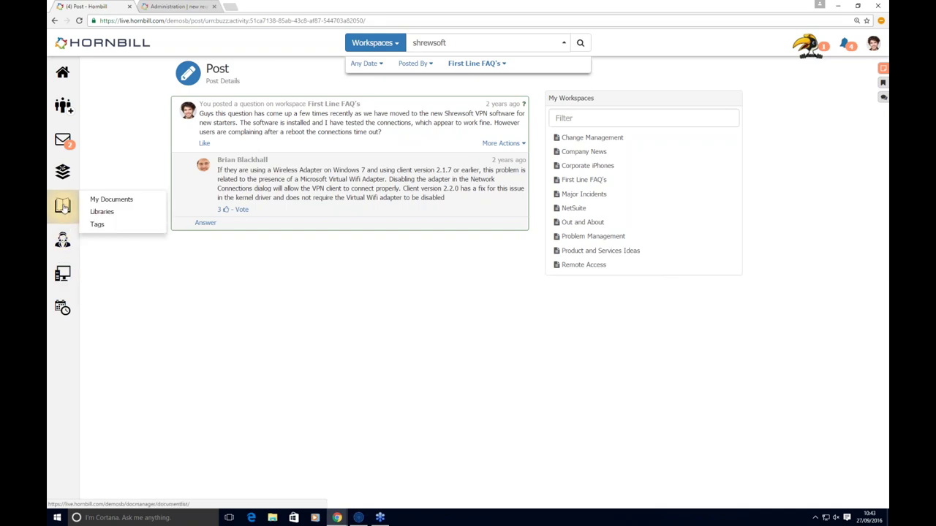
click(103, 203)
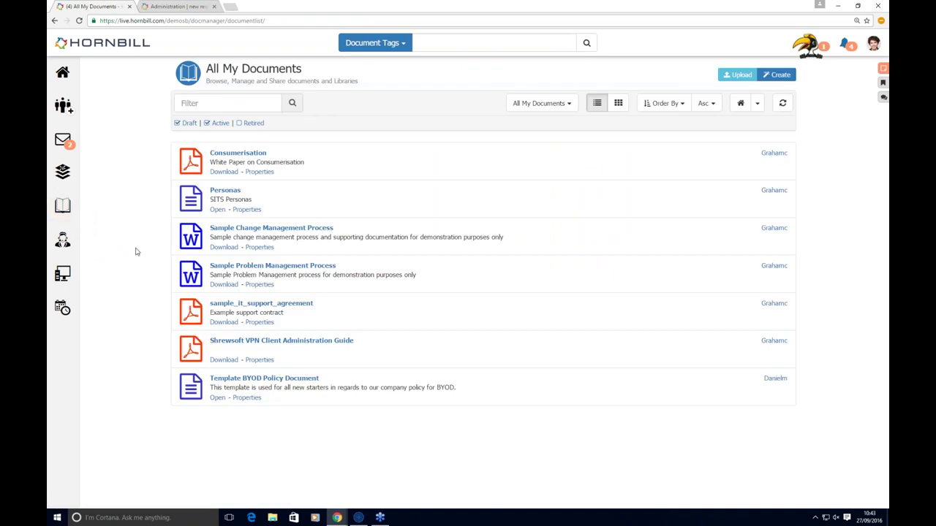
click(294, 229)
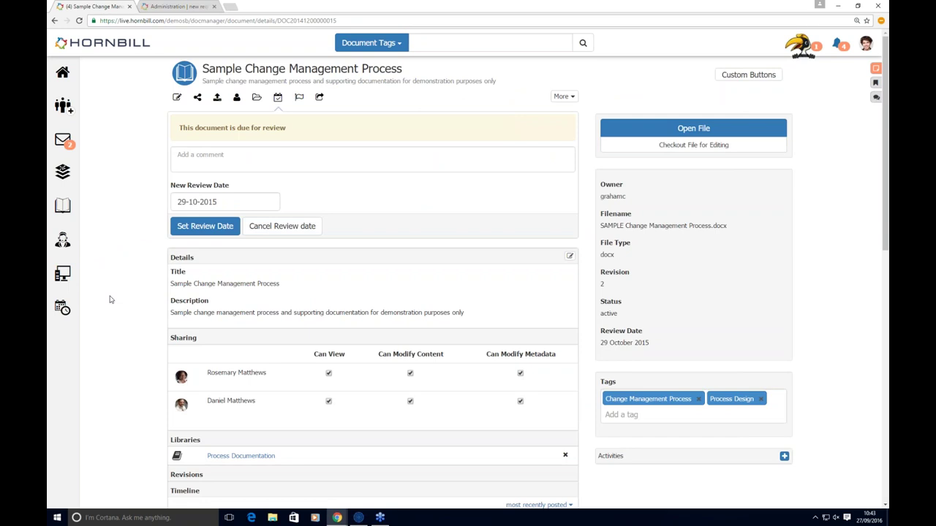
scroll(110, 300, down, 3)
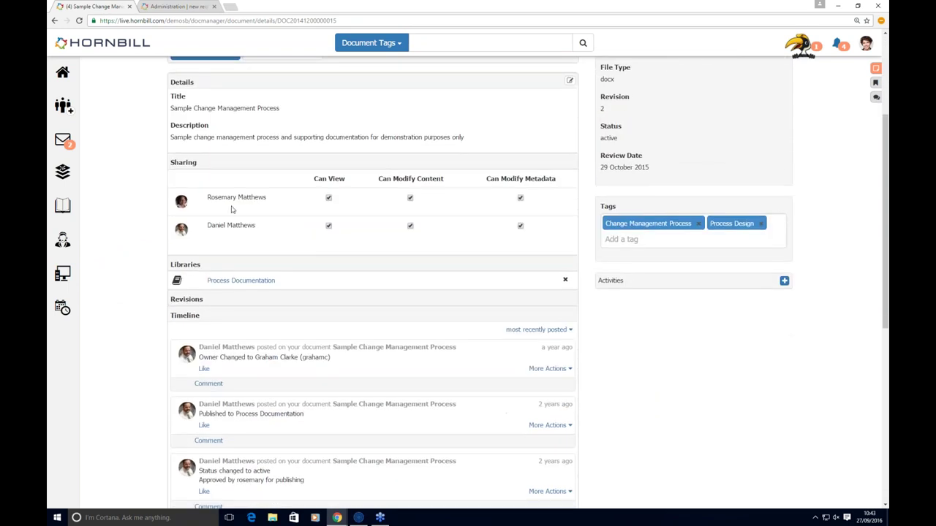
- Expand the revision history of the Sample Change Management Process document and review its revisions and timeline entries
click(237, 301)
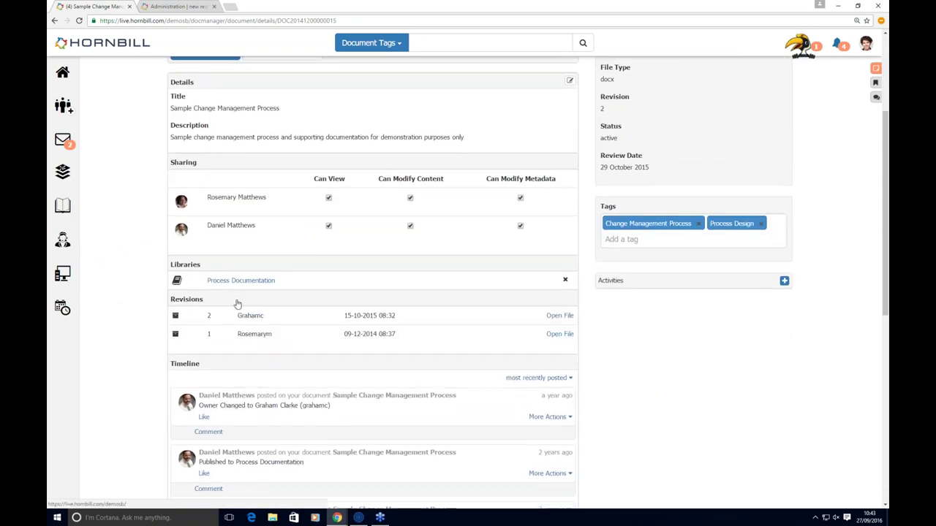
scroll(349, 341, down, 1)
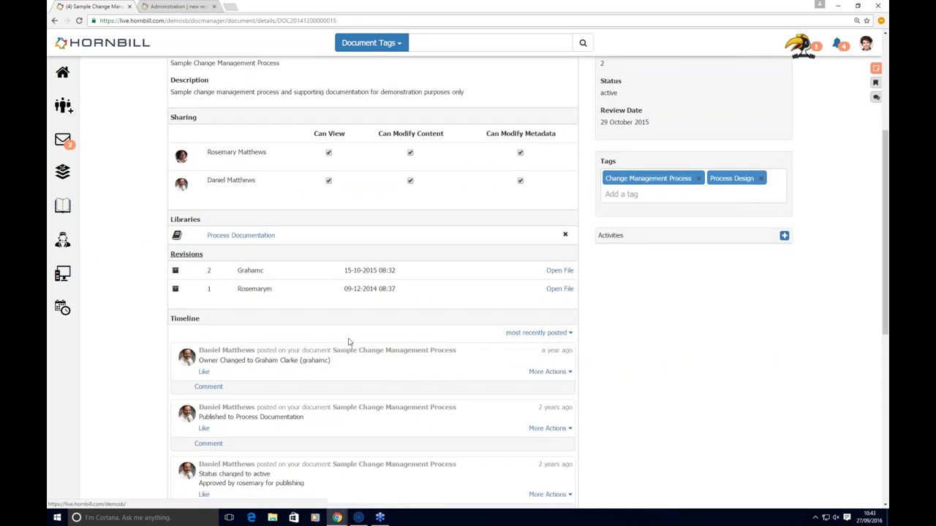
scroll(349, 341, down, 3)
scroll(349, 341, up, 8)
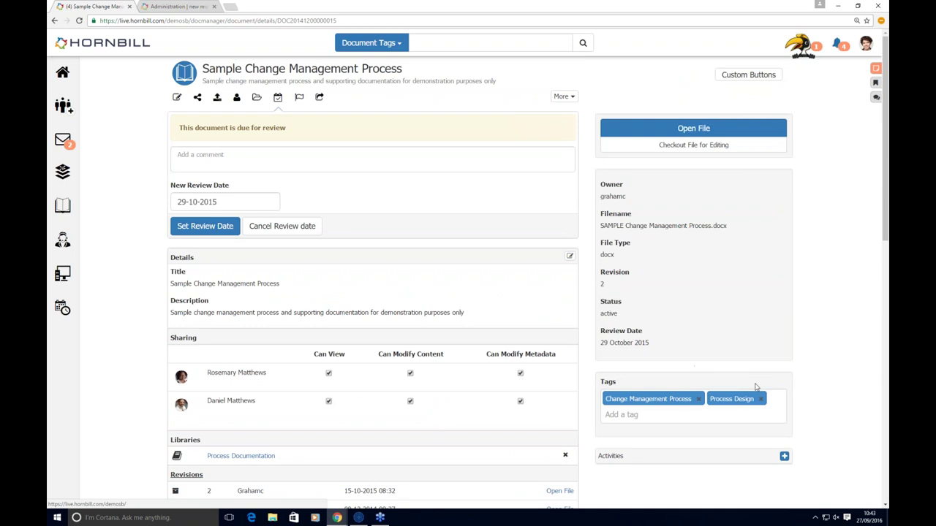
- Review the document's status options and the list of libraries it can be published to, without choosing one
click(300, 98)
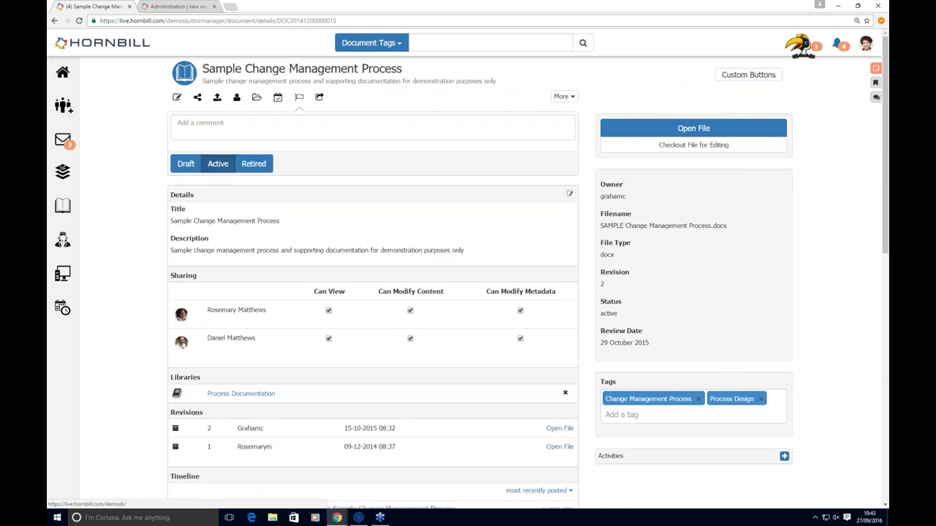
click(320, 98)
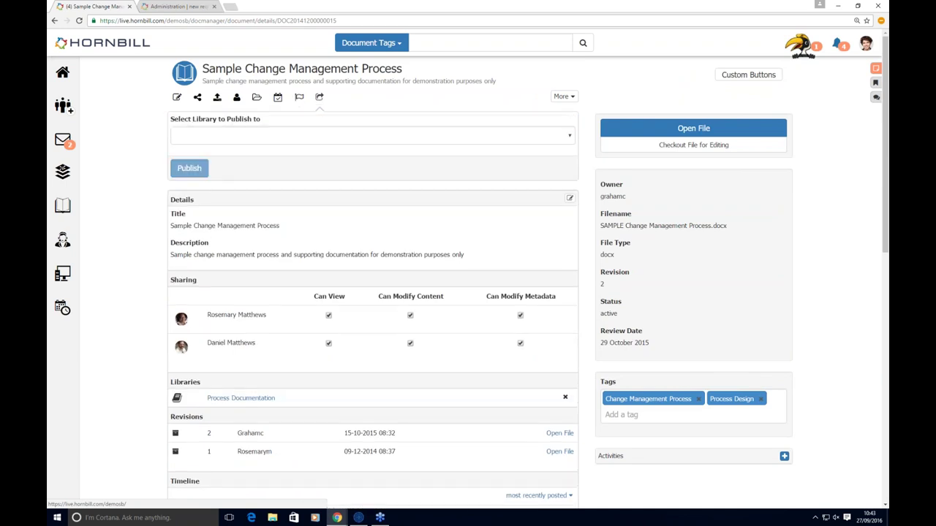
click(349, 141)
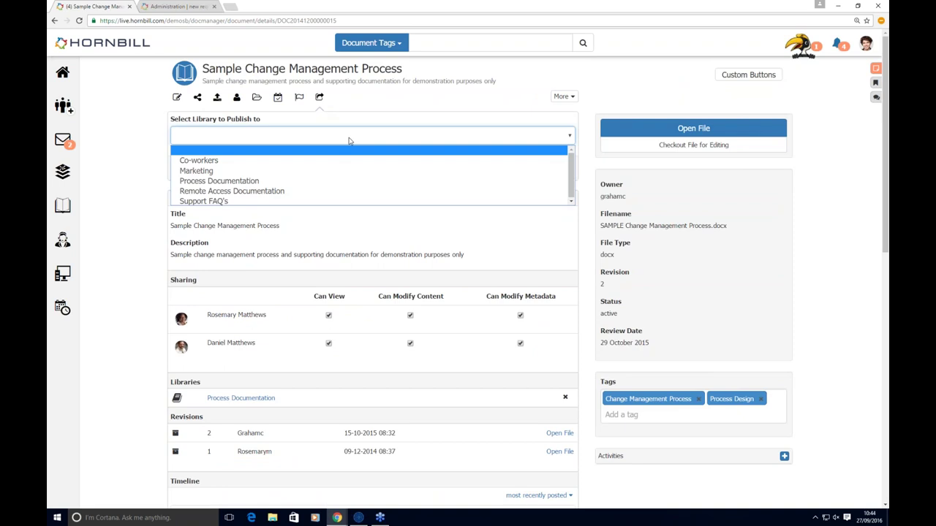
click(141, 176)
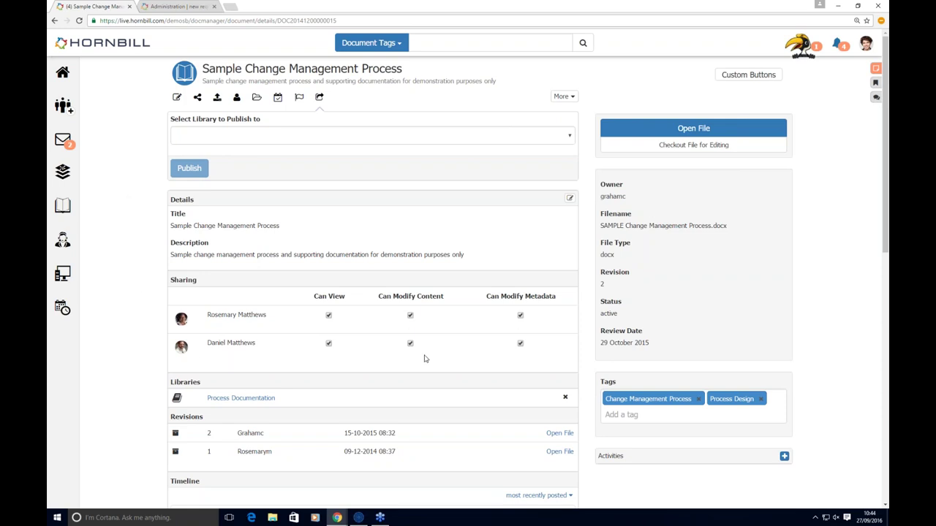
click(881, 8)
- Open the News Feed and review the sidebar's My Activities, Bookmarks and Conversations in turn
mouse_move(62, 72)
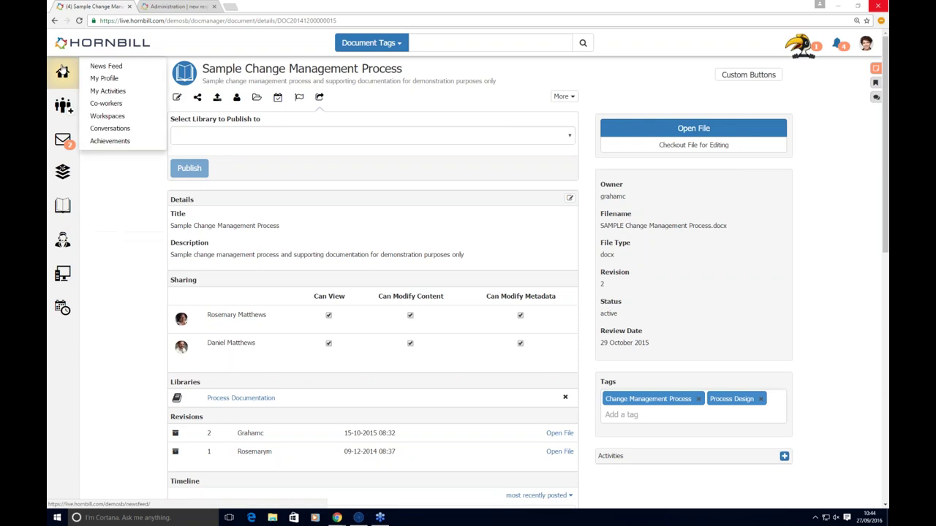
click(103, 66)
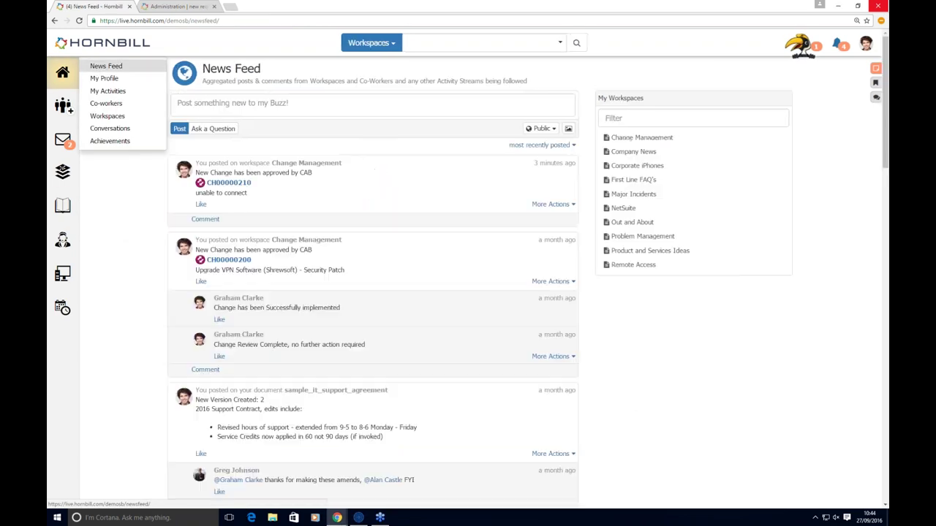
mouse_move(63, 106)
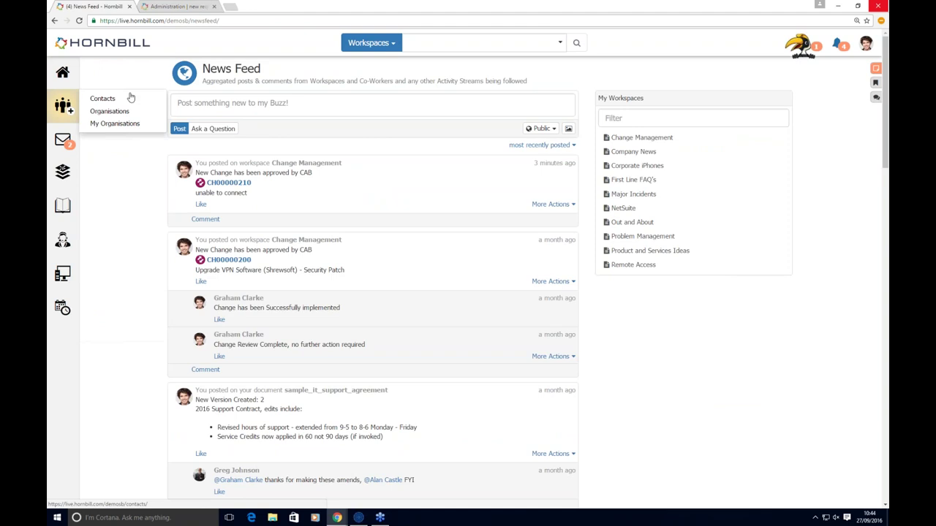
click(877, 69)
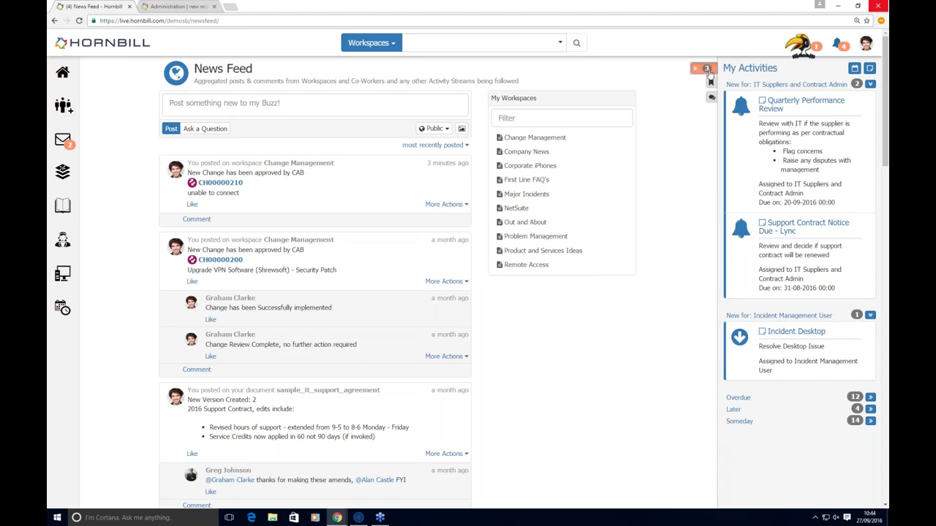
click(712, 87)
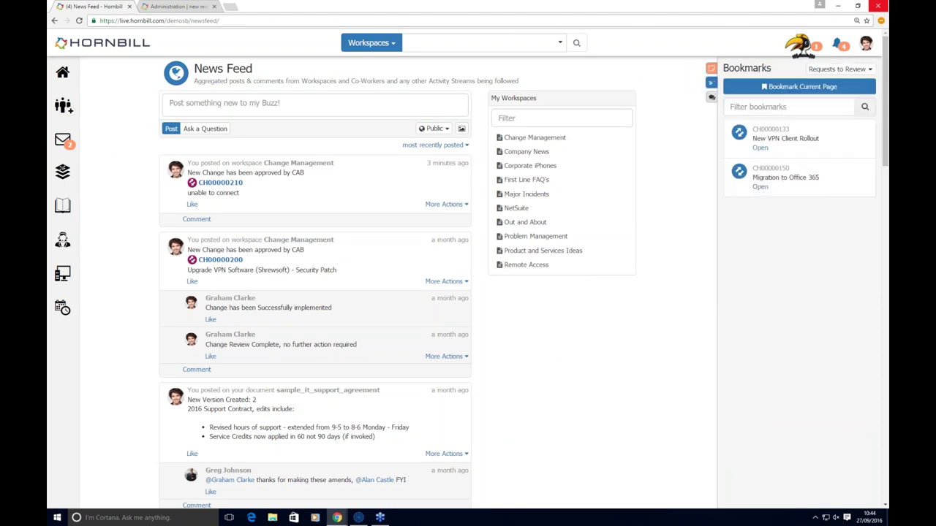
click(711, 98)
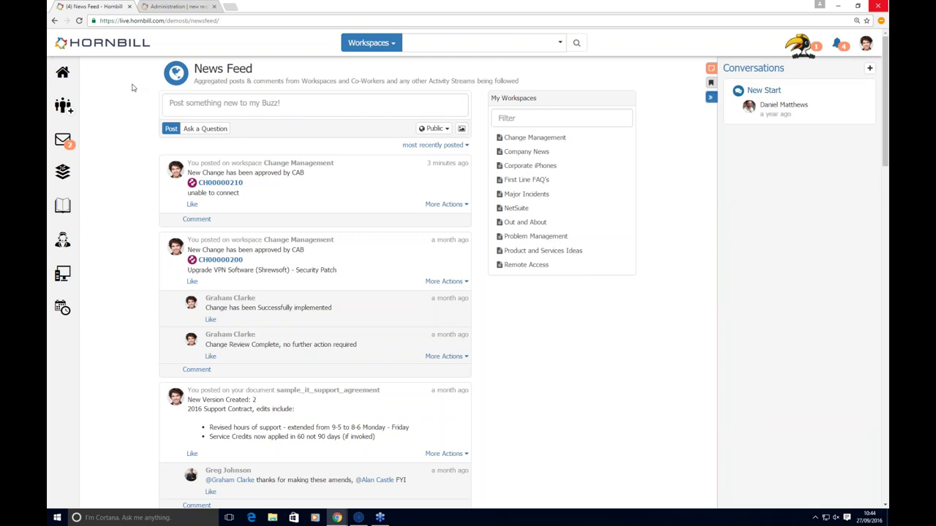
- Open the My Activities page and collapse the sidebar to show the full Supplier Contracts board
mouse_move(63, 73)
click(105, 91)
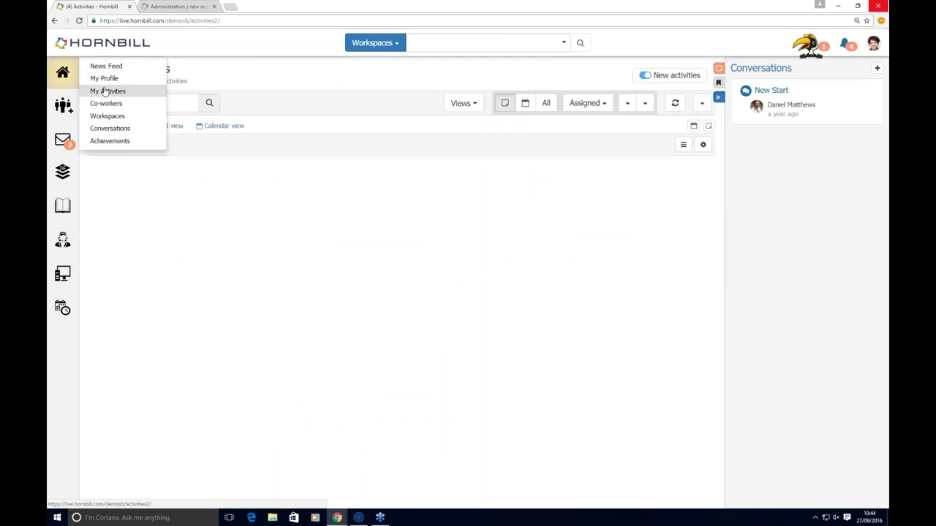
click(700, 69)
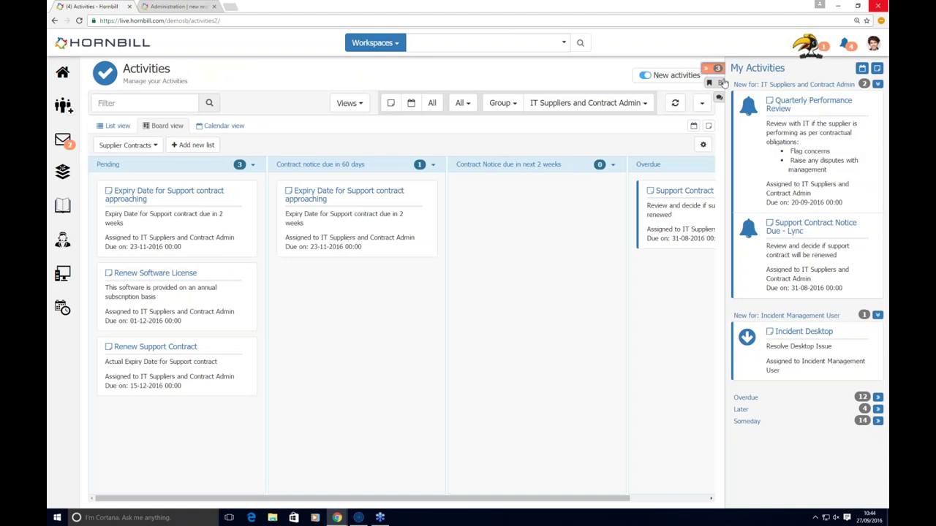
click(720, 69)
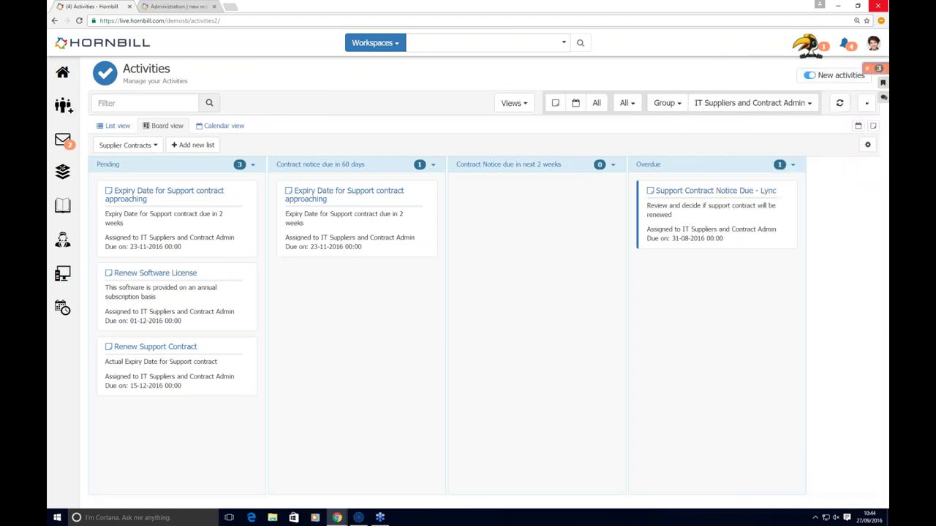
- Review the group filter choices for IT Suppliers and Contract Admin, and view its activities as a list and as a calendar
click(737, 107)
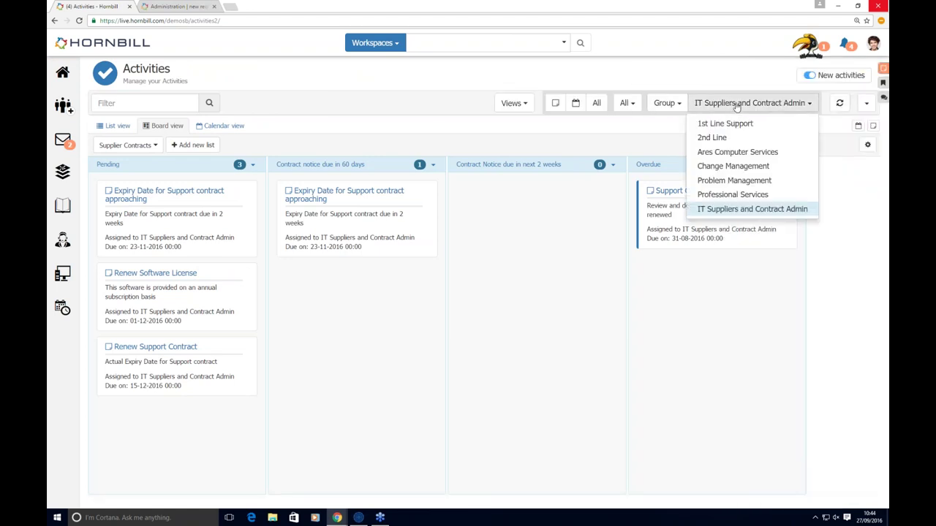
click(701, 110)
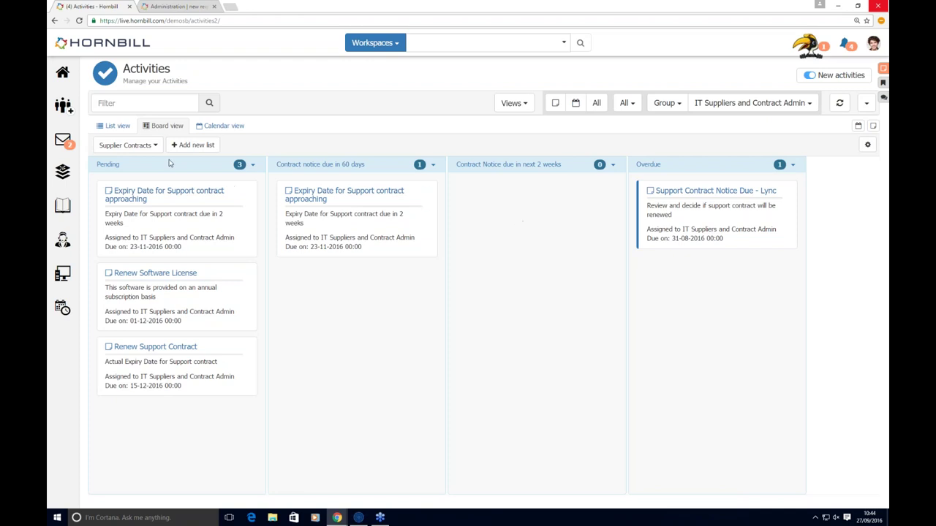
click(113, 126)
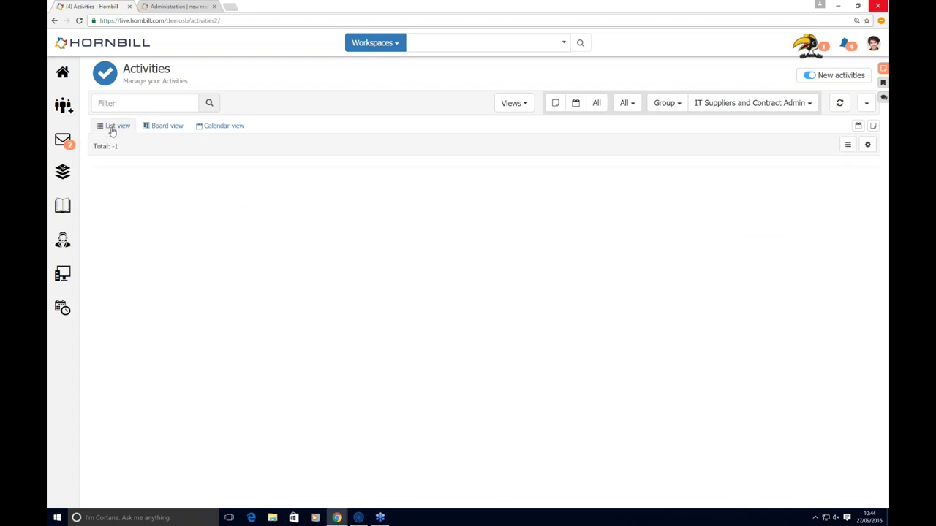
click(213, 127)
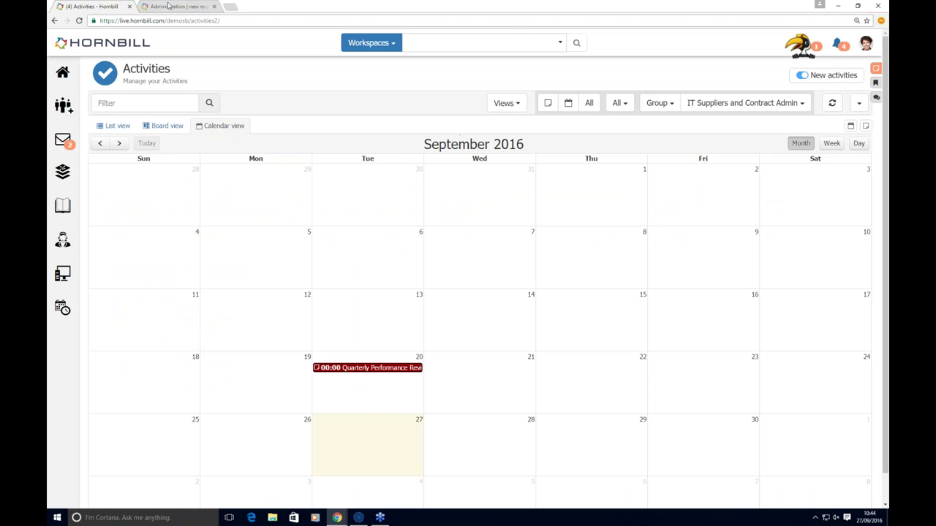
- Switch to Hornbill Administration, open Service Manager's Advanced Analytics, and examine the Measures and Widgets lists
click(162, 6)
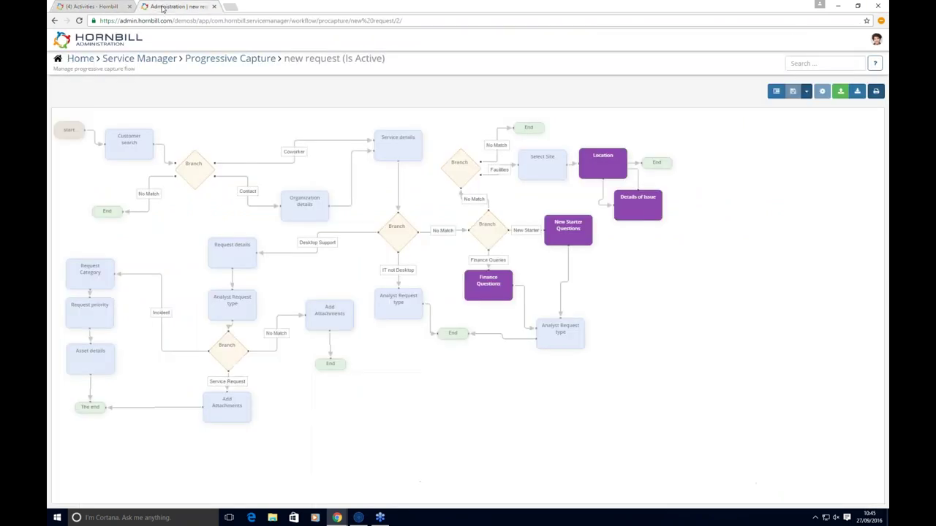
click(139, 59)
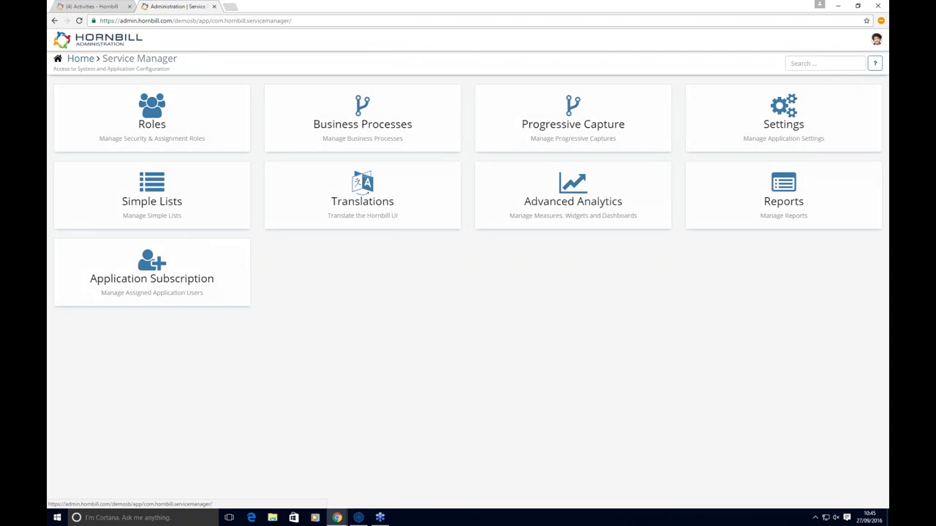
click(568, 191)
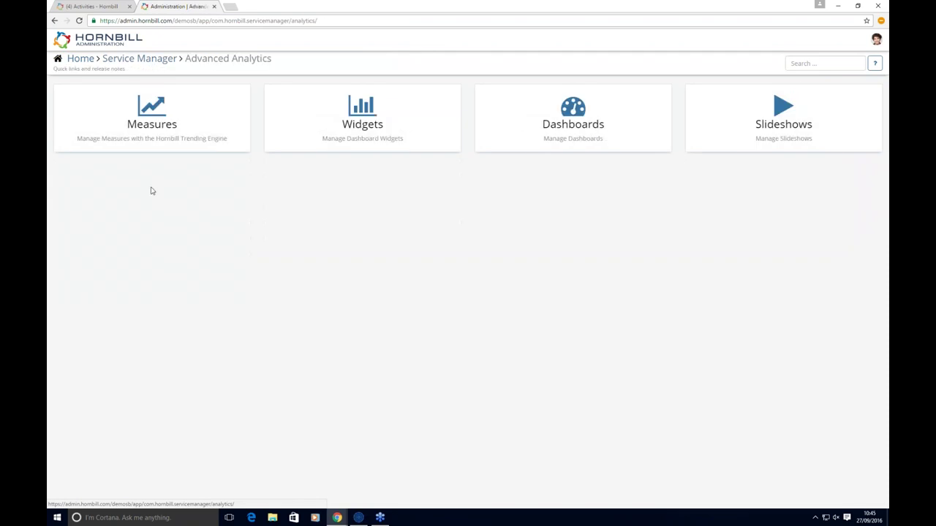
click(147, 122)
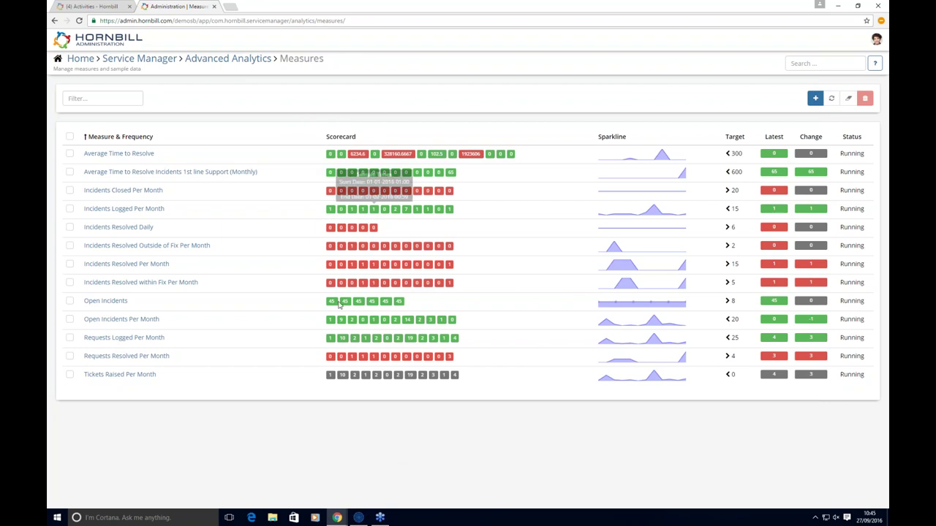
click(230, 58)
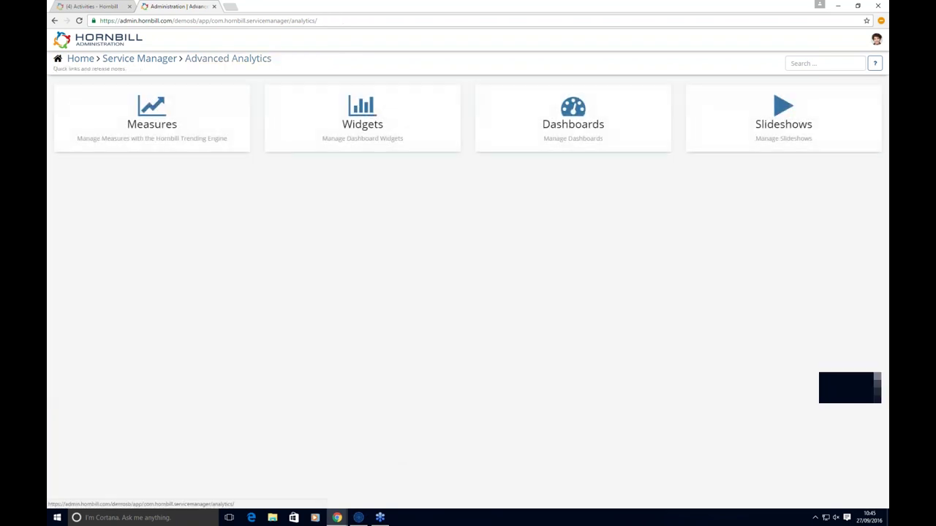
click(370, 109)
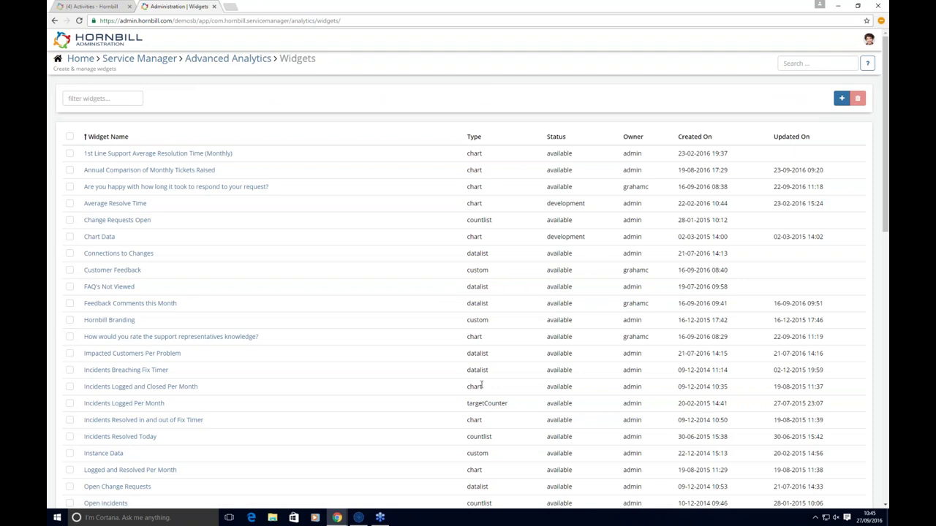
click(207, 61)
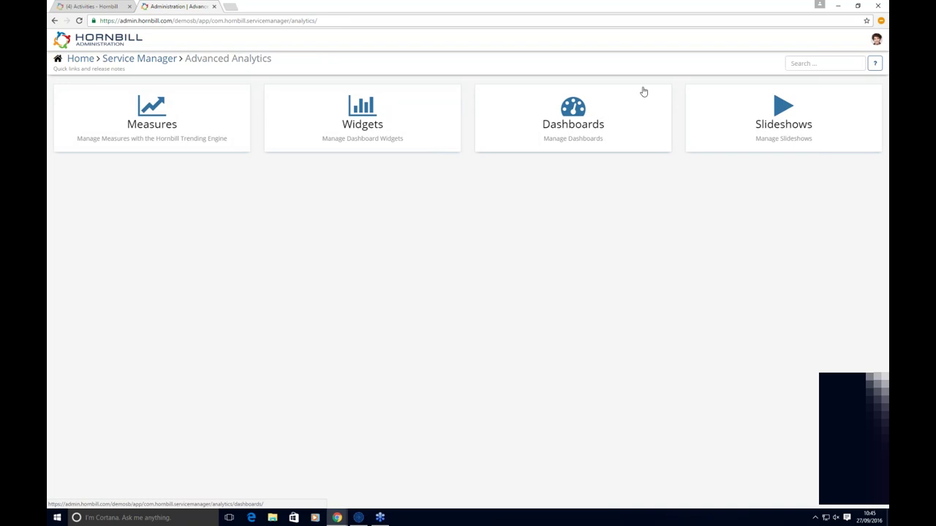
- Open the Showcase slideshow from Advanced Analytics, play and exit it, and switch to the Prezi presentation
click(778, 126)
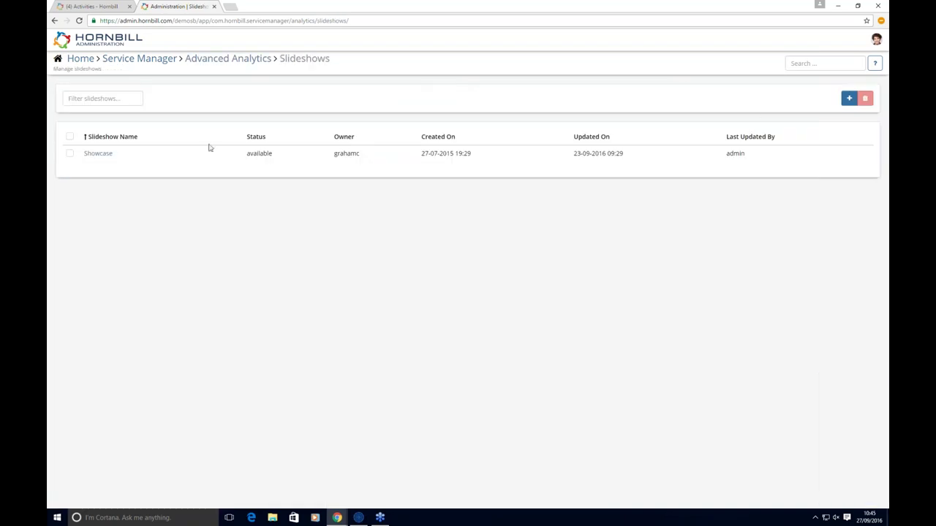
click(96, 154)
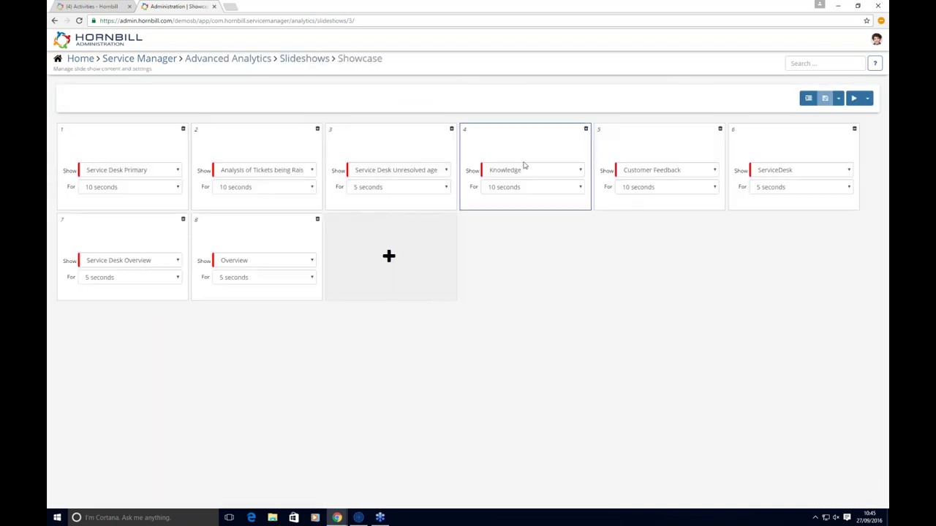
click(855, 99)
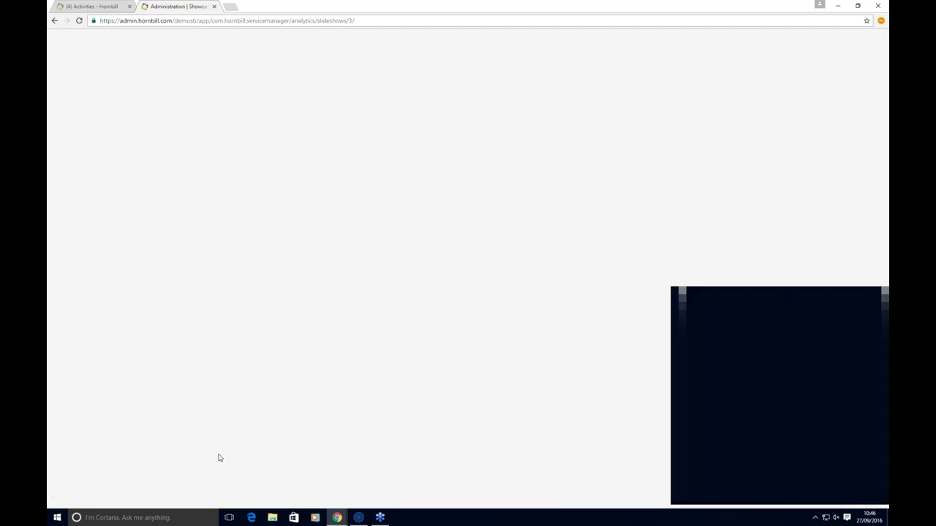
key(Escape)
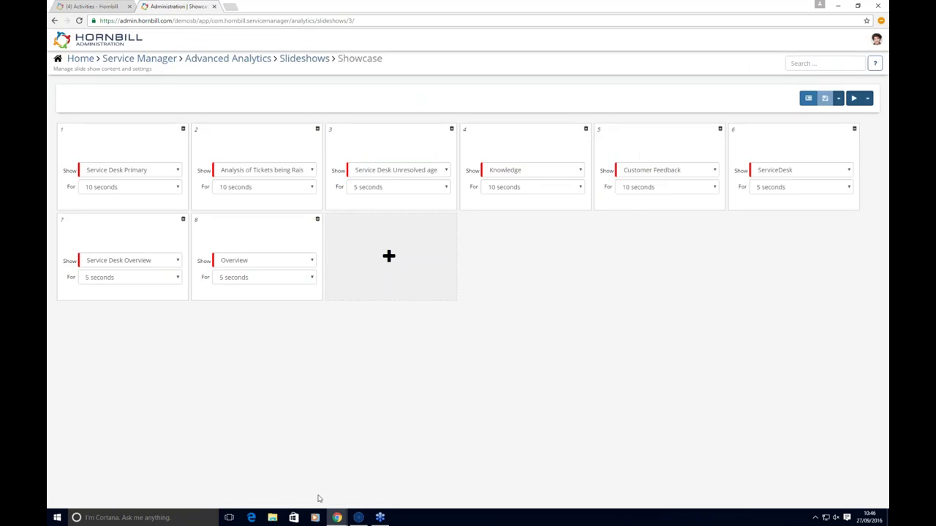
click(358, 518)
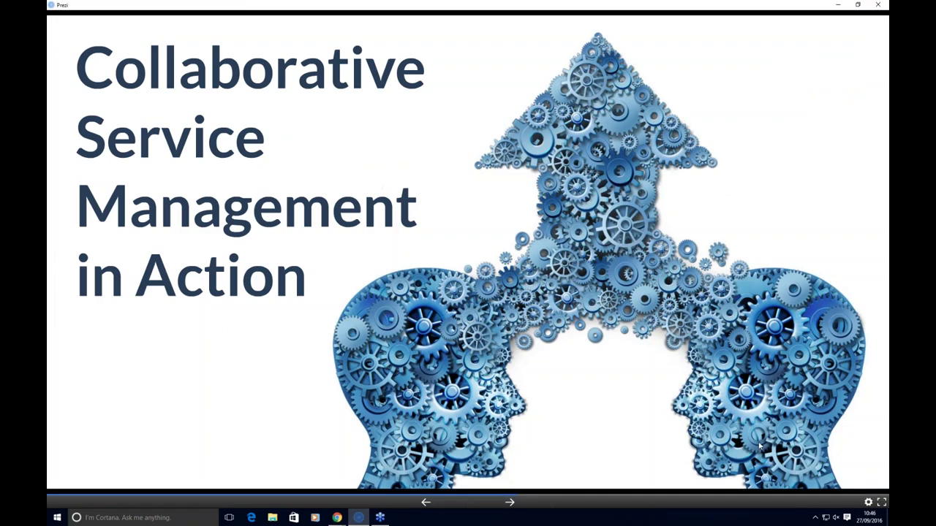